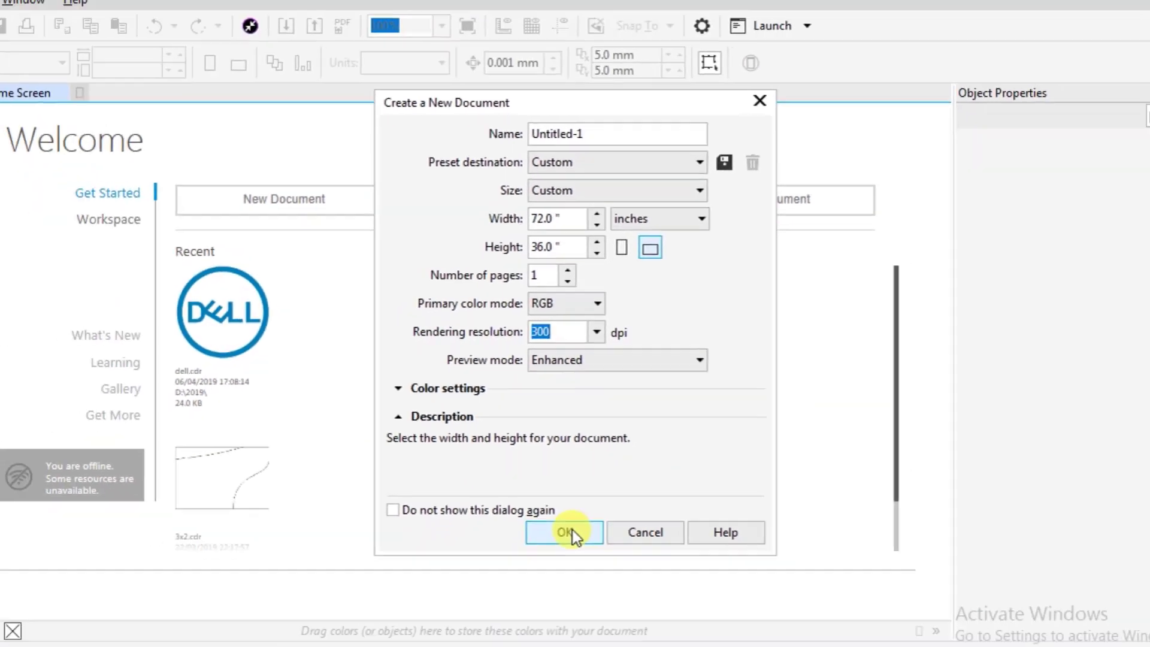
# - Create a new landscape document, 72 x 36 inches, in RGB mode at 300 dpi
pyautogui.click(563, 637)
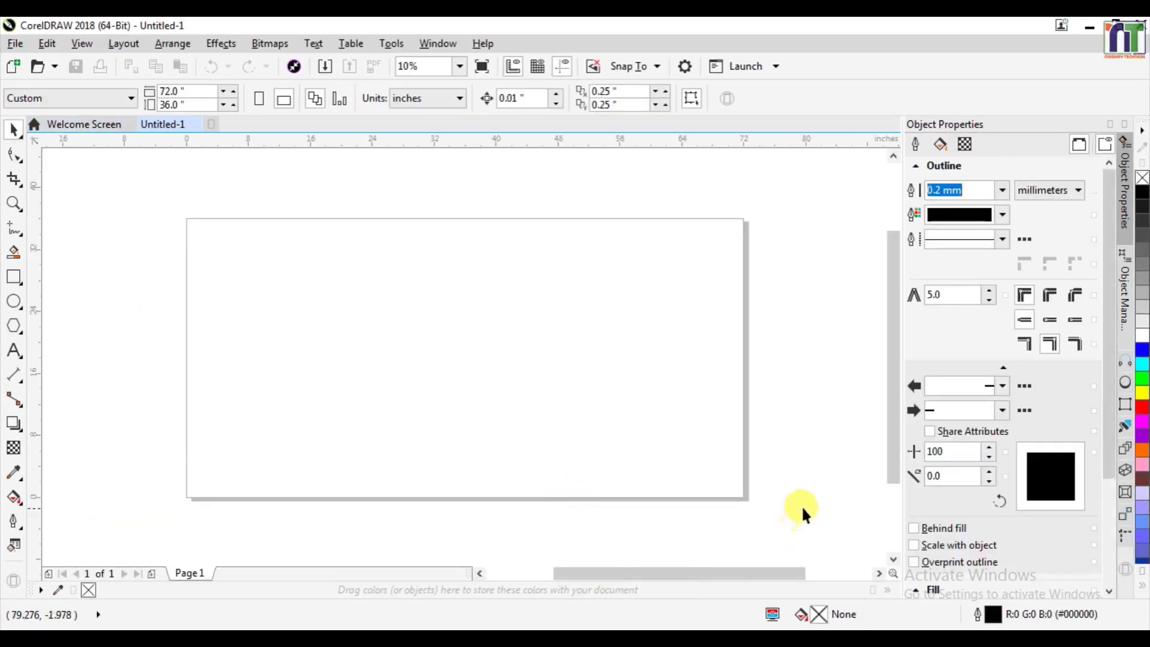
pyautogui.moveTo(886, 456)
pyautogui.mouseDown()
pyautogui.moveTo(890, 480)
pyautogui.moveTo(890, 460)
pyautogui.mouseUp()
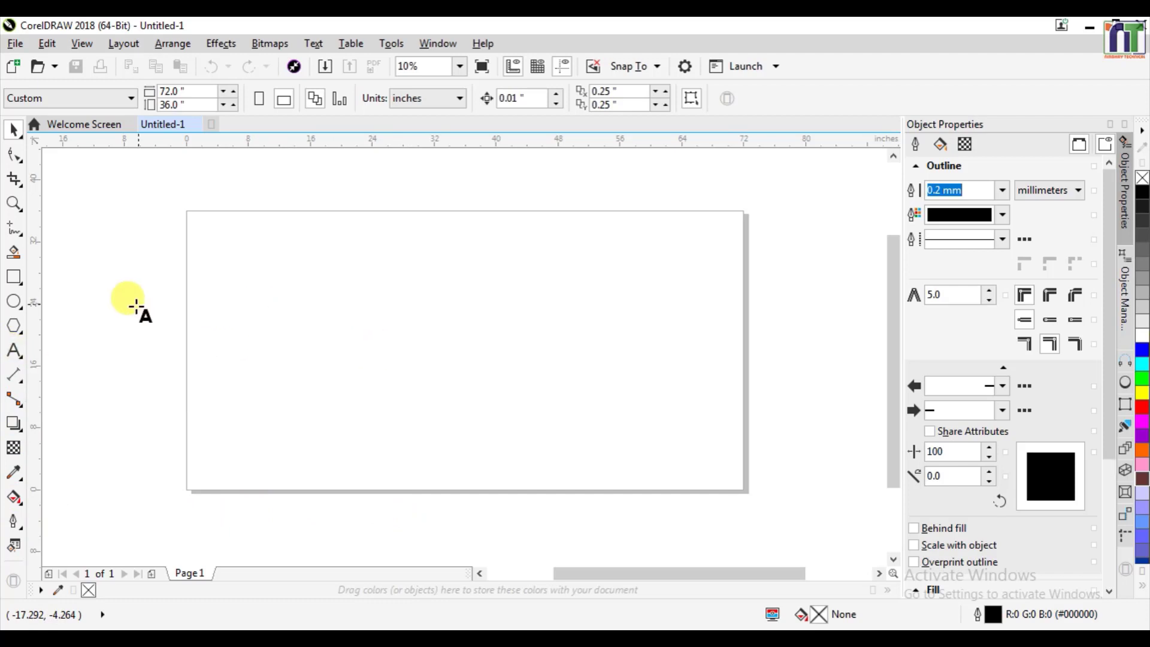
# - Add the artistic text "Anshu Telecom" at 404 pt on the page and set its font to QTAbbie
pyautogui.click(309, 302)
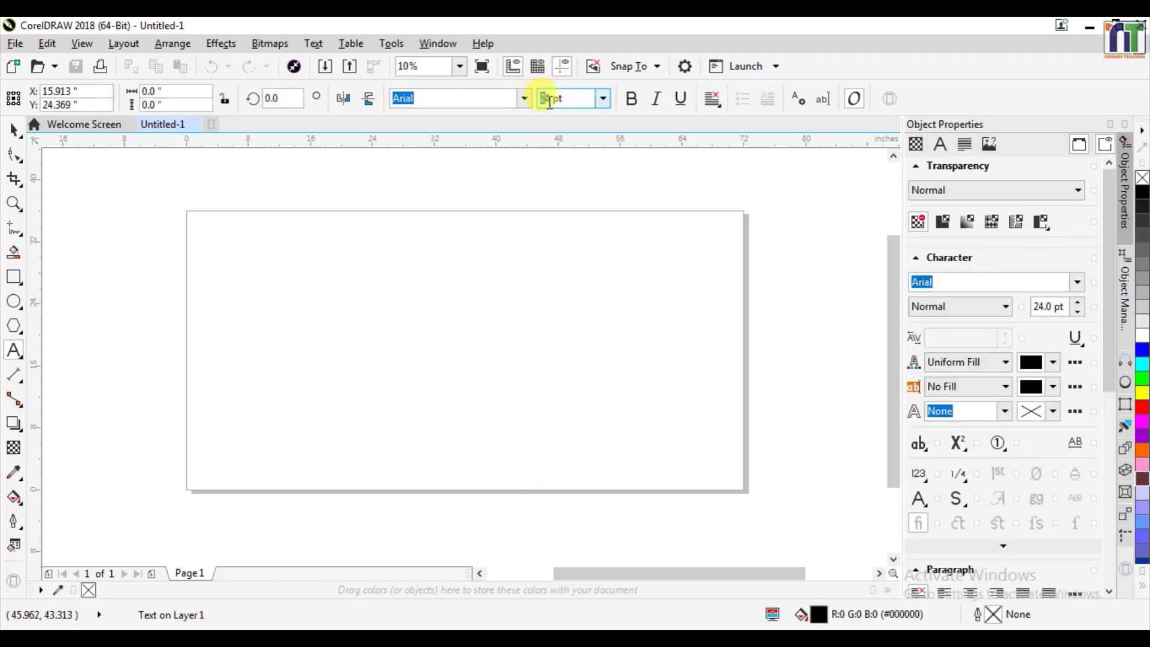
pyautogui.press('Return')
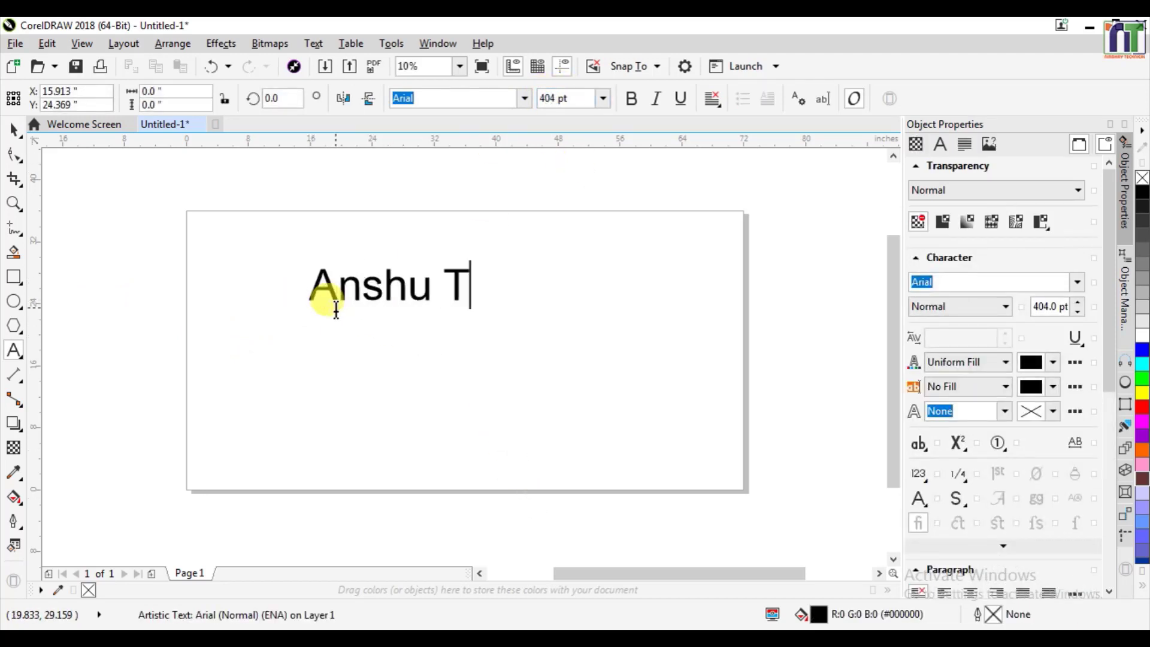
pyautogui.click(14, 130)
pyautogui.click(524, 99)
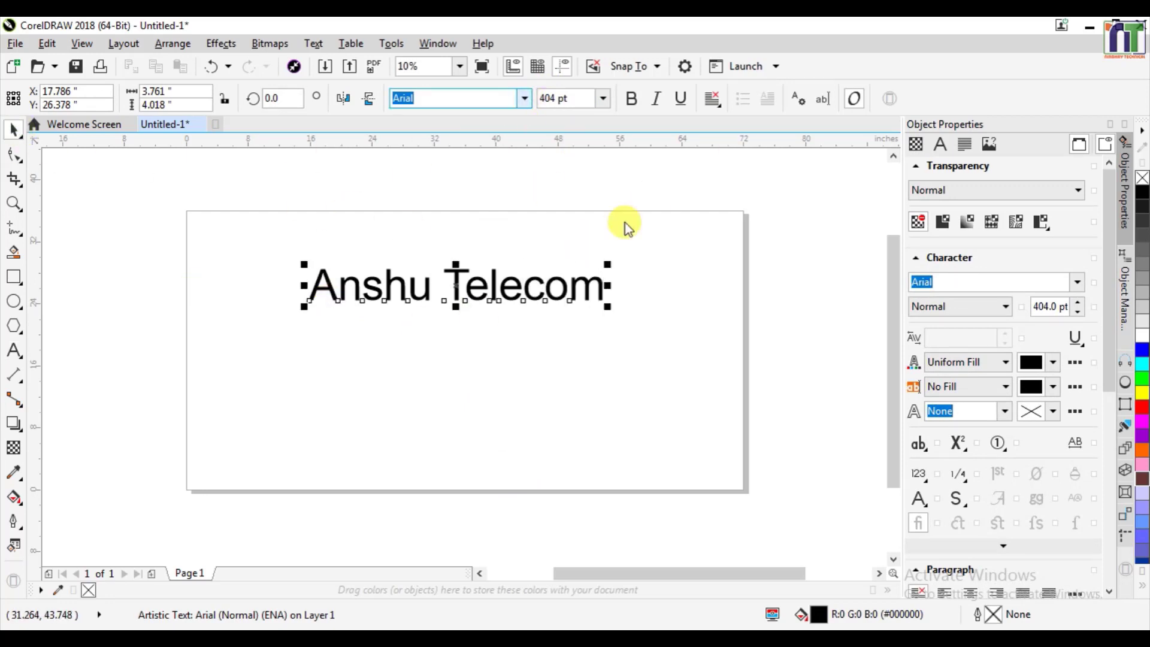
pyautogui.click(547, 215)
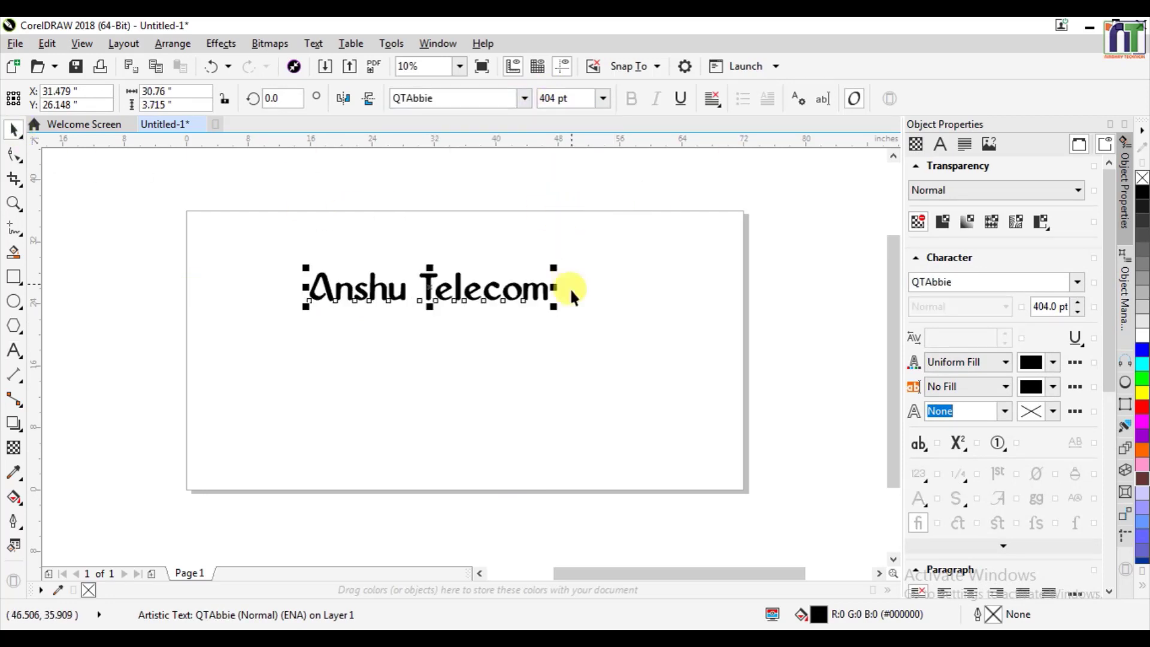
# - Enlarge the "Anshu Telecom" text to about 49.9 inches wide and move it to the page's upper-left area
pyautogui.moveTo(553, 302); pyautogui.dragTo(703, 327)
pyautogui.moveTo(610, 307); pyautogui.dragTo(503, 266)
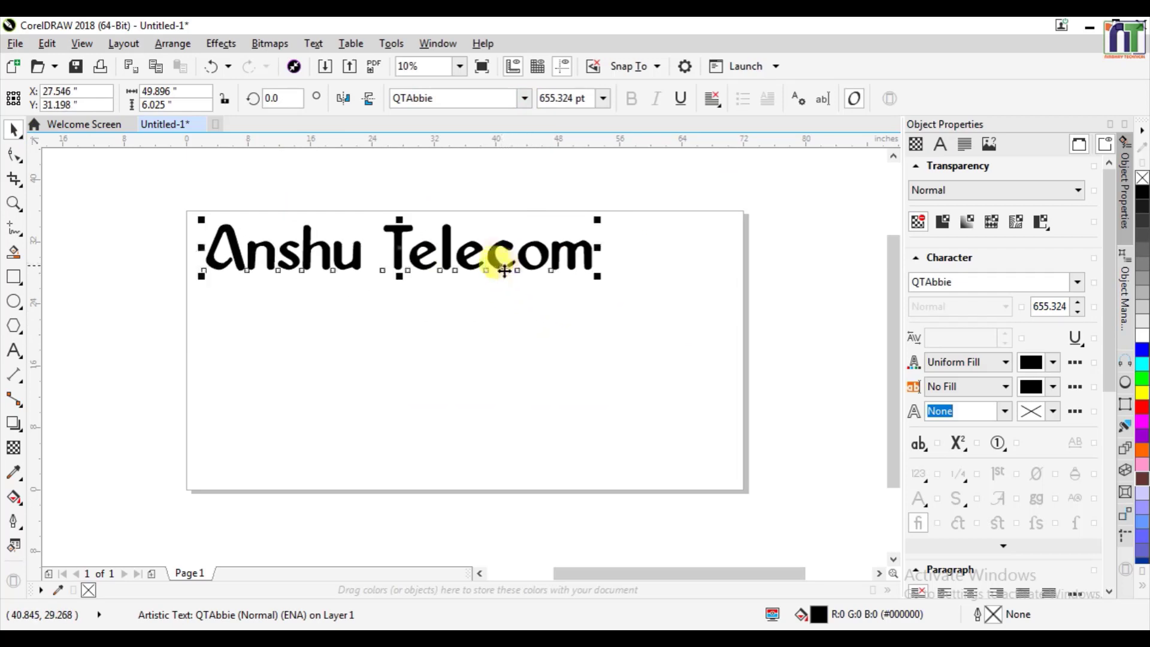
pyautogui.click(263, 399)
# - Change the fill colour of the "Anshu Telecom" text to white
pyautogui.click(572, 266)
pyautogui.click(940, 146)
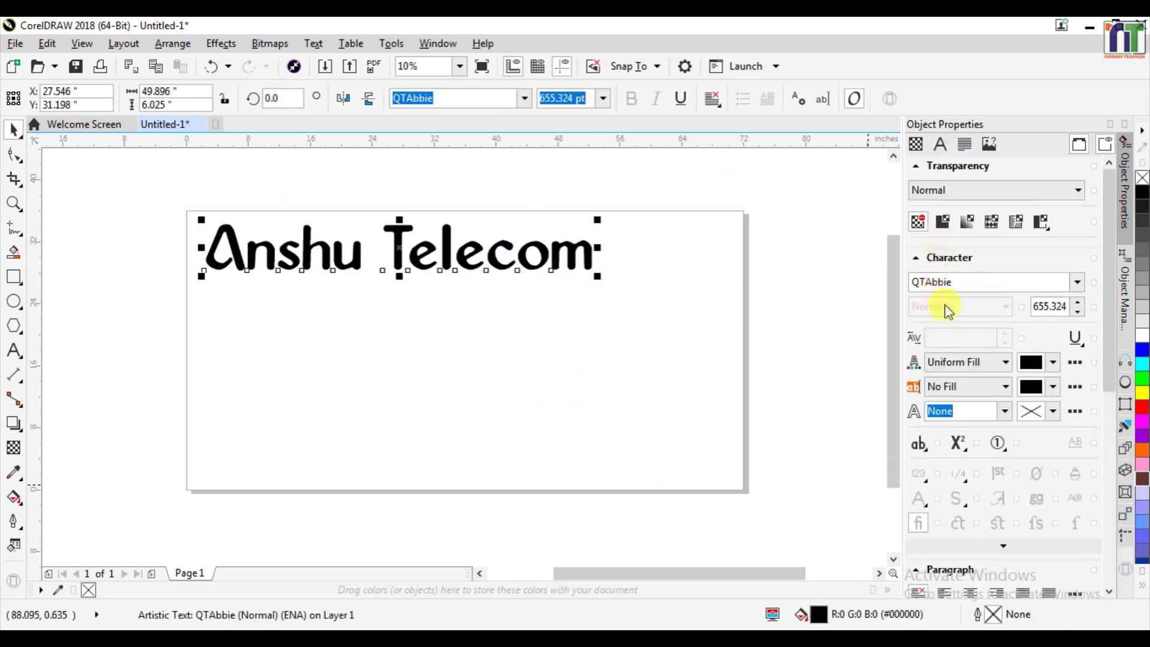
pyautogui.click(1056, 363)
pyautogui.moveTo(963, 479); pyautogui.dragTo(941, 447)
pyautogui.click(695, 421)
# - Draw a 72 x 36 inch rectangle covering the whole page and set its outline width to 10 mm
pyautogui.click(11, 275)
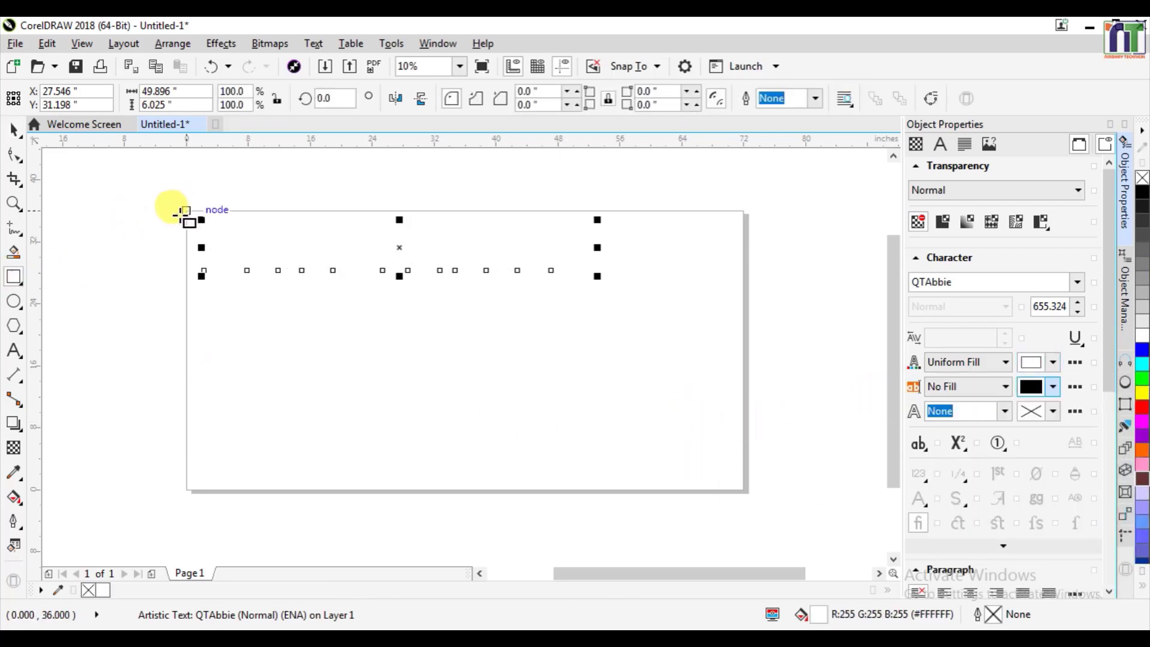
pyautogui.moveTo(187, 210)
pyautogui.mouseDown()
pyautogui.moveTo(547, 457)
pyautogui.moveTo(745, 489)
pyautogui.mouseUp()
pyautogui.click(1001, 190)
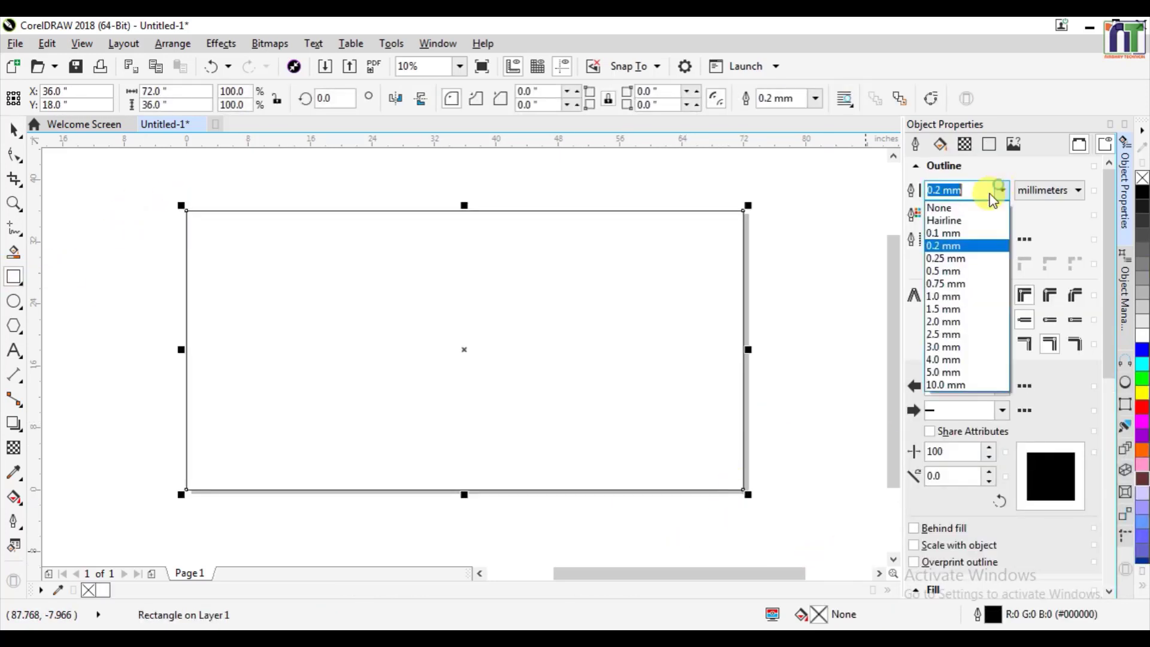
pyautogui.click(962, 385)
pyautogui.scroll(8, 743, 231)
pyautogui.scroll(-8, 743, 231)
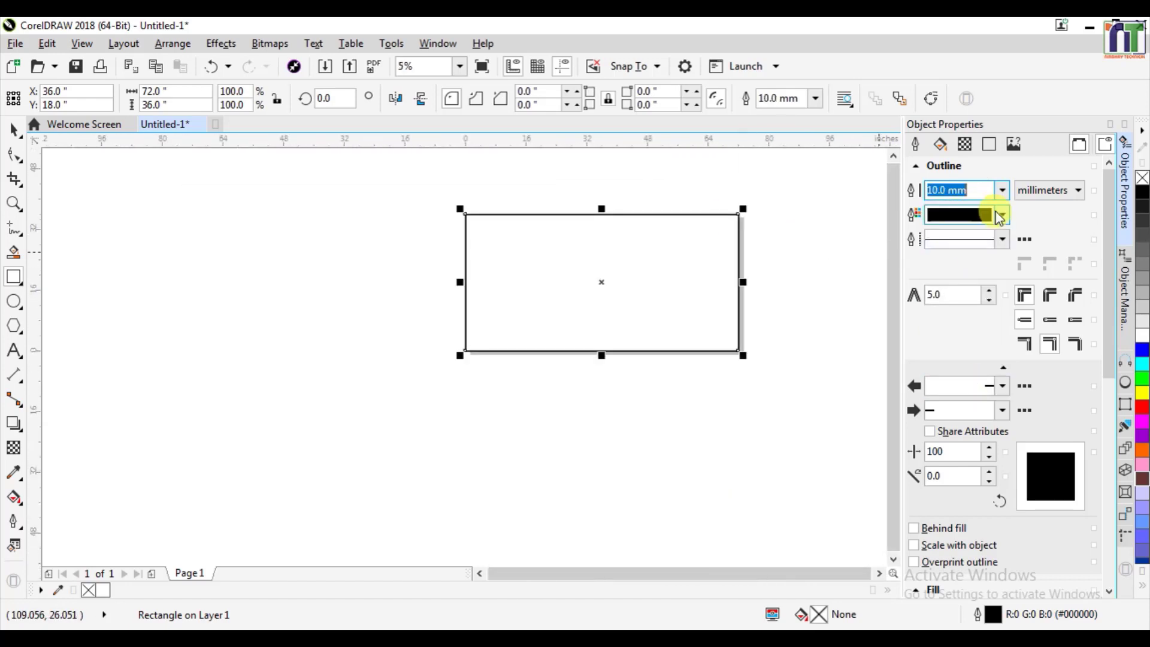
# - Colour the page rectangle's outline red (#FC0000) and send the rectangle back one level
pyautogui.click(1001, 214)
pyautogui.click(1014, 329)
pyautogui.click(939, 144)
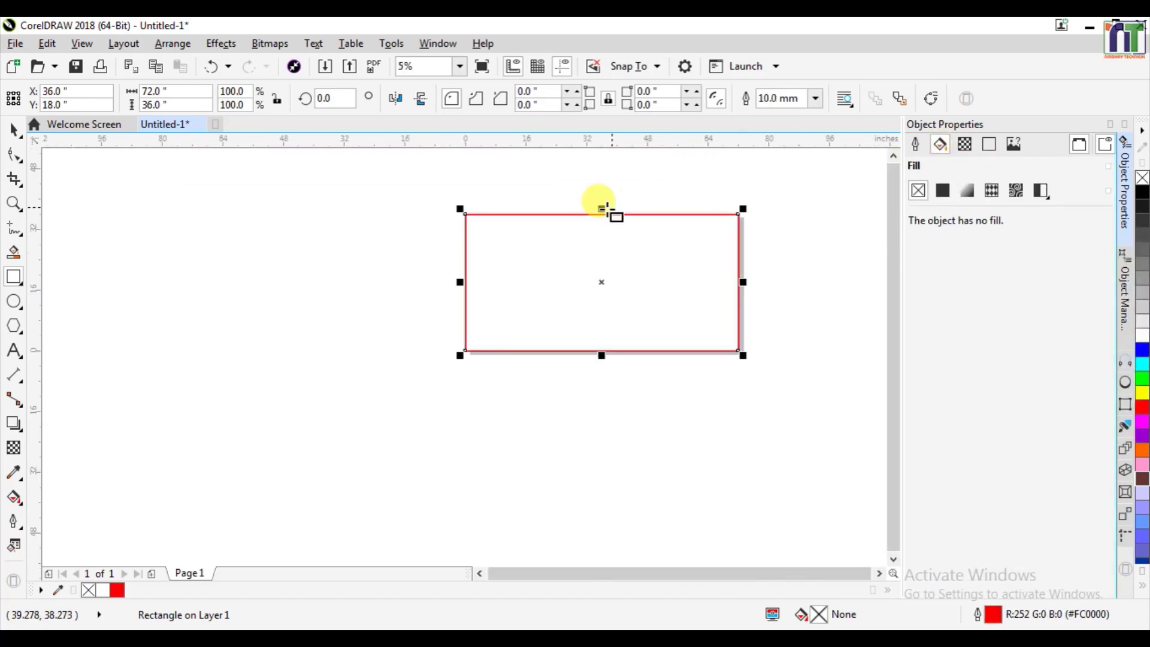
pyautogui.scroll(2, 604, 209)
pyautogui.scroll(-2, 604, 210)
pyautogui.hotkey('ctrl', 'pagedown')
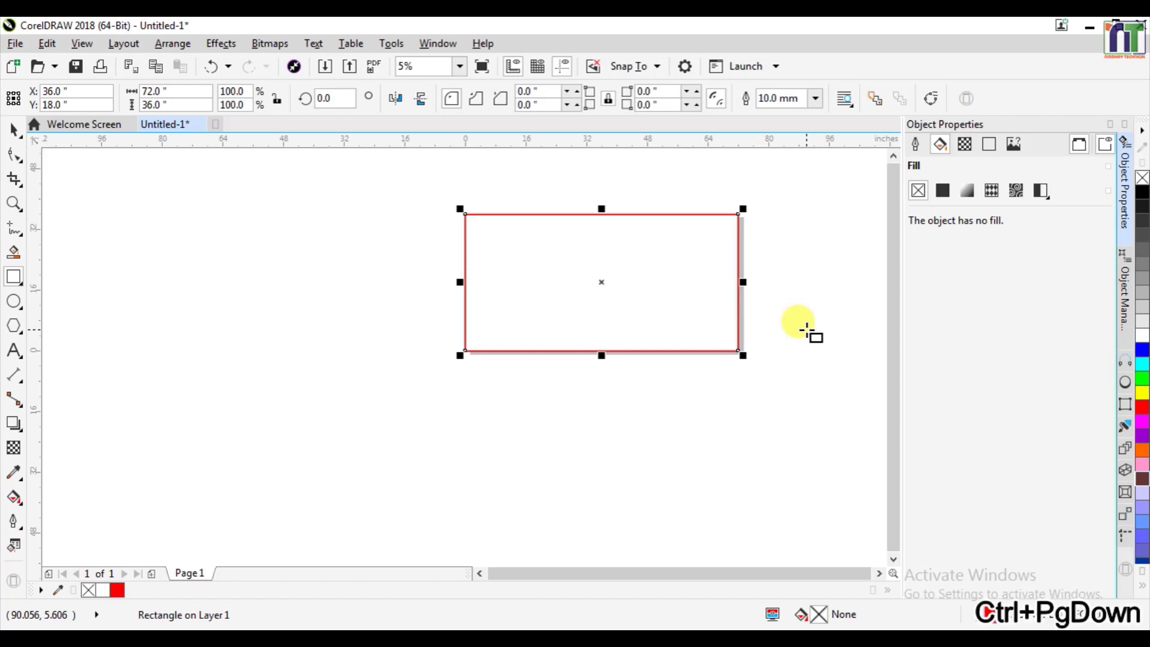
# - Draw a rectangle about 46.4 x 29.8 inches overlapping the upper-left corner of the page
pyautogui.click(22, 236)
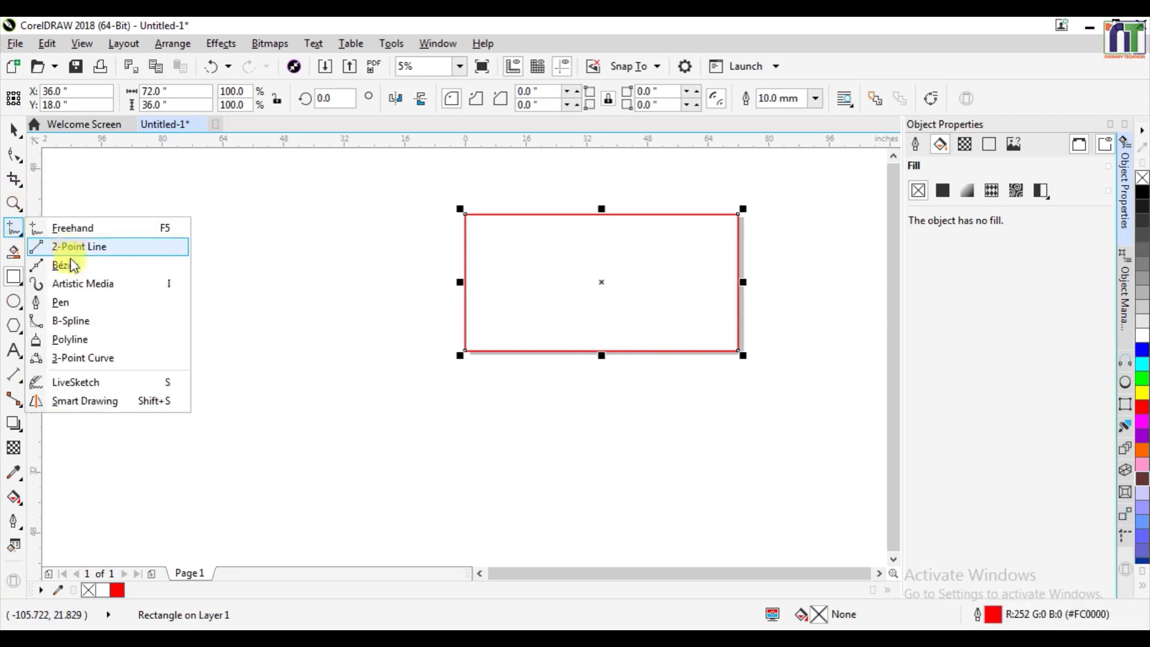
pyautogui.click(133, 266)
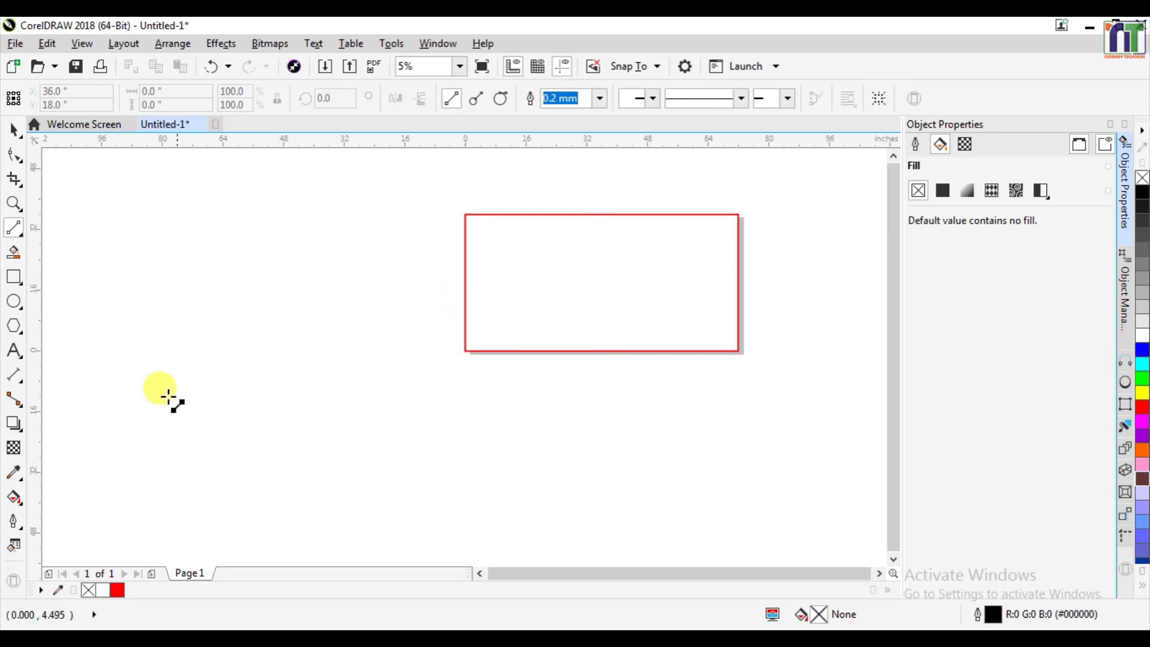
pyautogui.moveTo(422, 198)
pyautogui.mouseDown()
pyautogui.moveTo(590, 318)
pyautogui.moveTo(599, 312)
pyautogui.mouseUp()
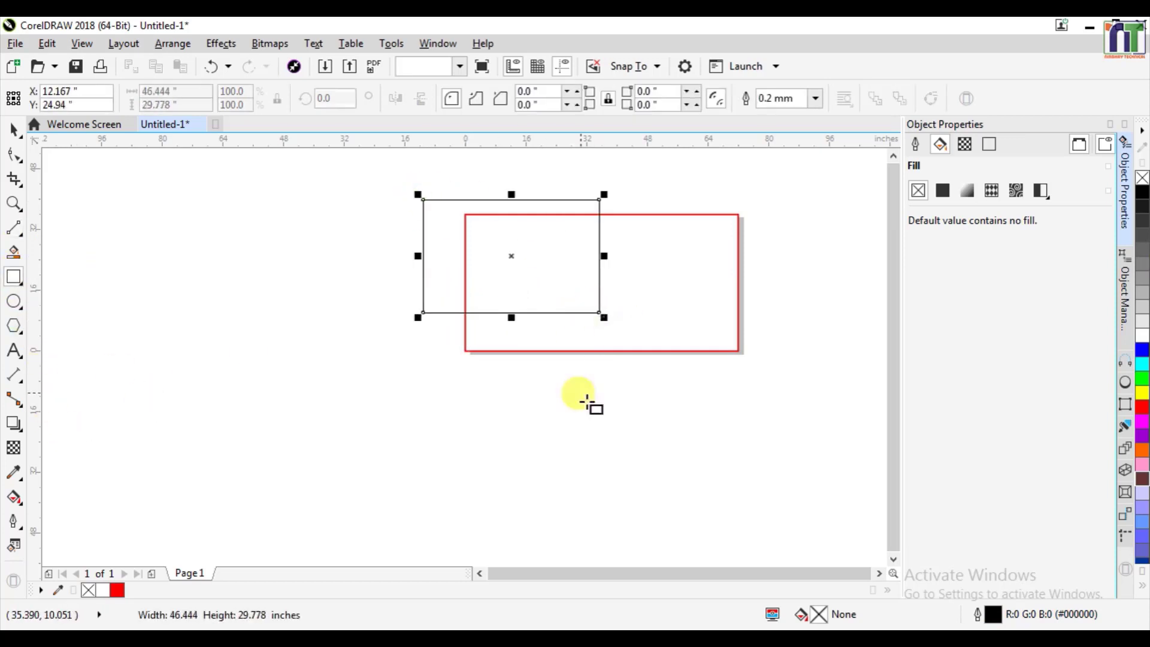
pyautogui.scroll(1, 702, 252)
pyautogui.scroll(-1, 608, 239)
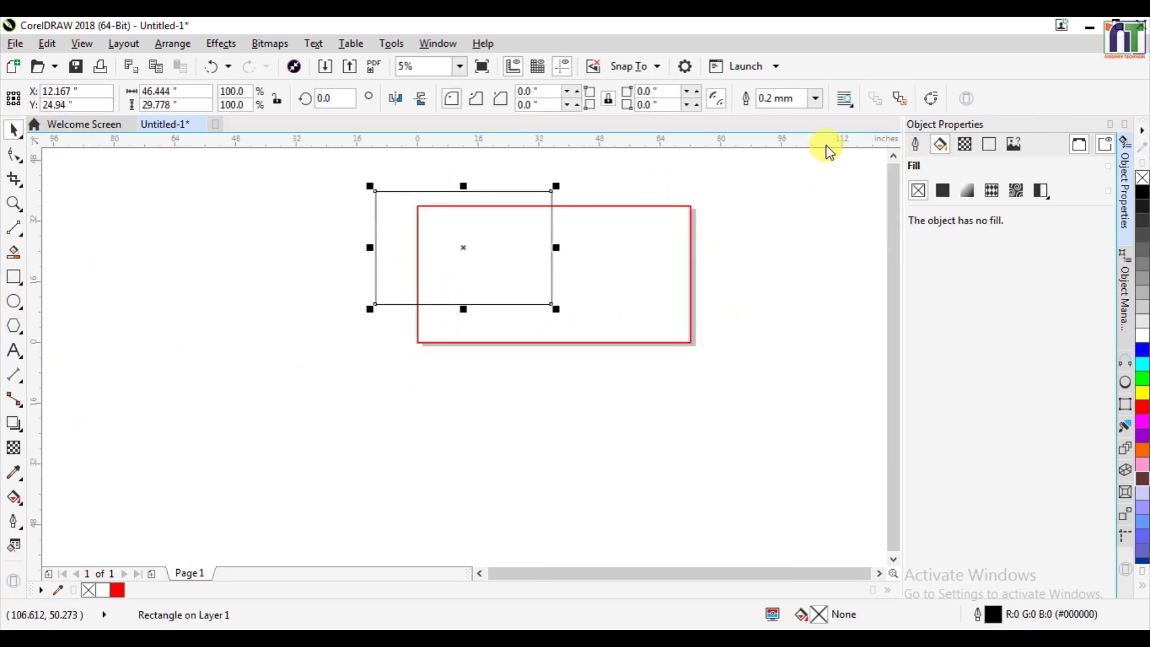
# - Give the new rectangle a uniform dark blue fill, #200080
pyautogui.click(944, 188)
pyautogui.click(1027, 308)
pyautogui.click(1006, 324)
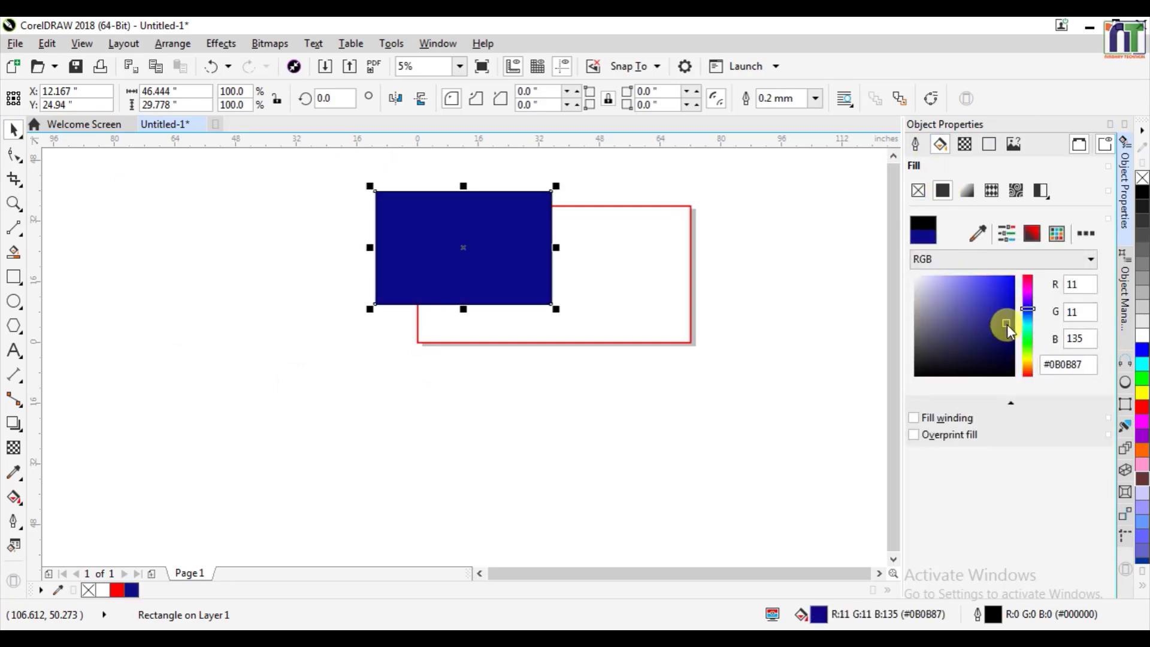
pyautogui.click(1028, 305)
pyautogui.click(1013, 324)
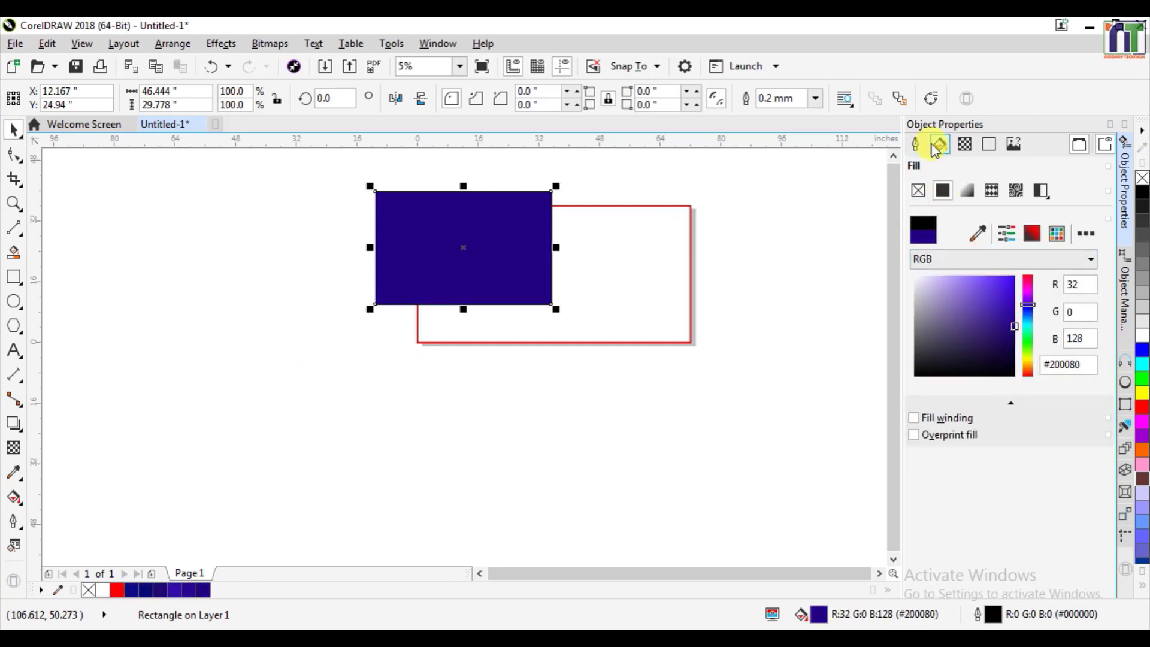
# - Set the outline of the blue rectangle to None
pyautogui.click(914, 144)
pyautogui.click(1016, 190)
pyautogui.click(958, 201)
# - Rotate the blue rectangle about 20 degrees, scale it to about 133.6% and move it over the page's upper-left part
pyautogui.click(403, 264)
pyautogui.moveTo(364, 307); pyautogui.dragTo(288, 385)
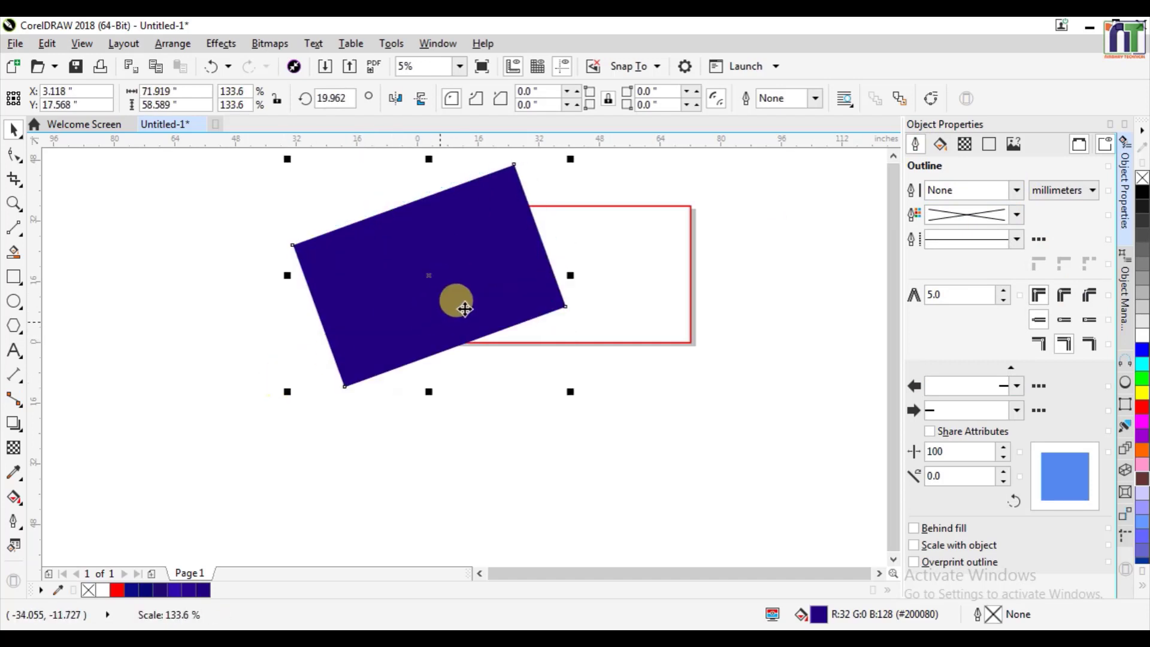
pyautogui.moveTo(507, 301); pyautogui.dragTo(600, 256)
# - Fine-position the rotated blue rectangle so its lower edge crosses the red frame's lower-left corner
pyautogui.scroll(4, 421, 340)
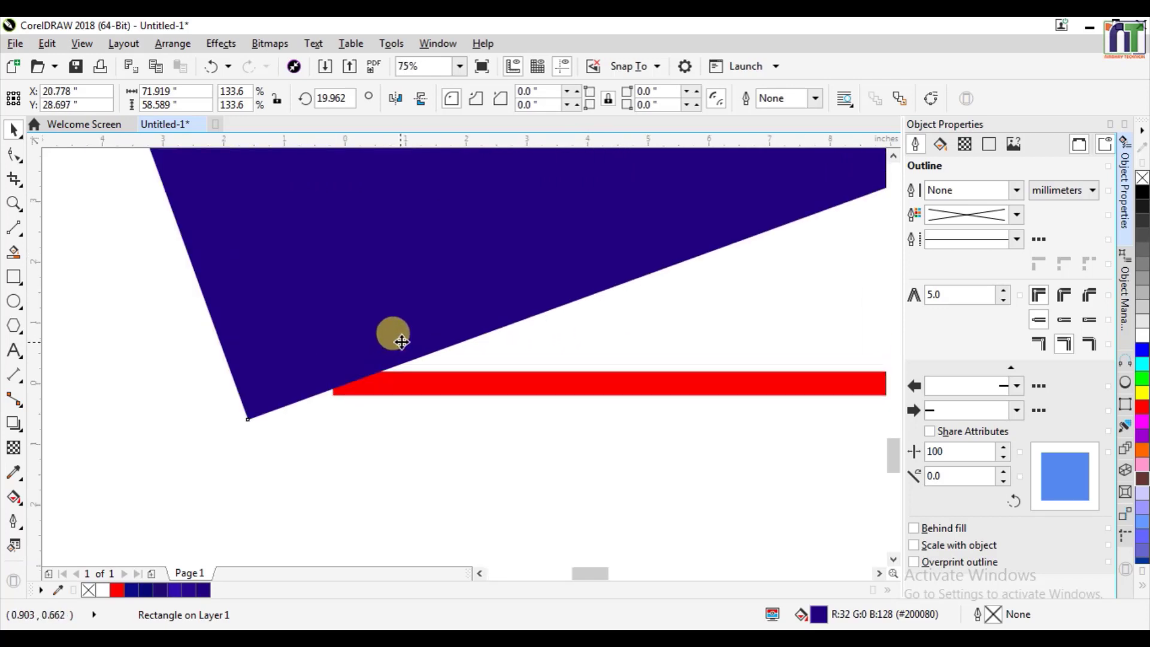
pyautogui.moveTo(431, 322); pyautogui.dragTo(430, 313)
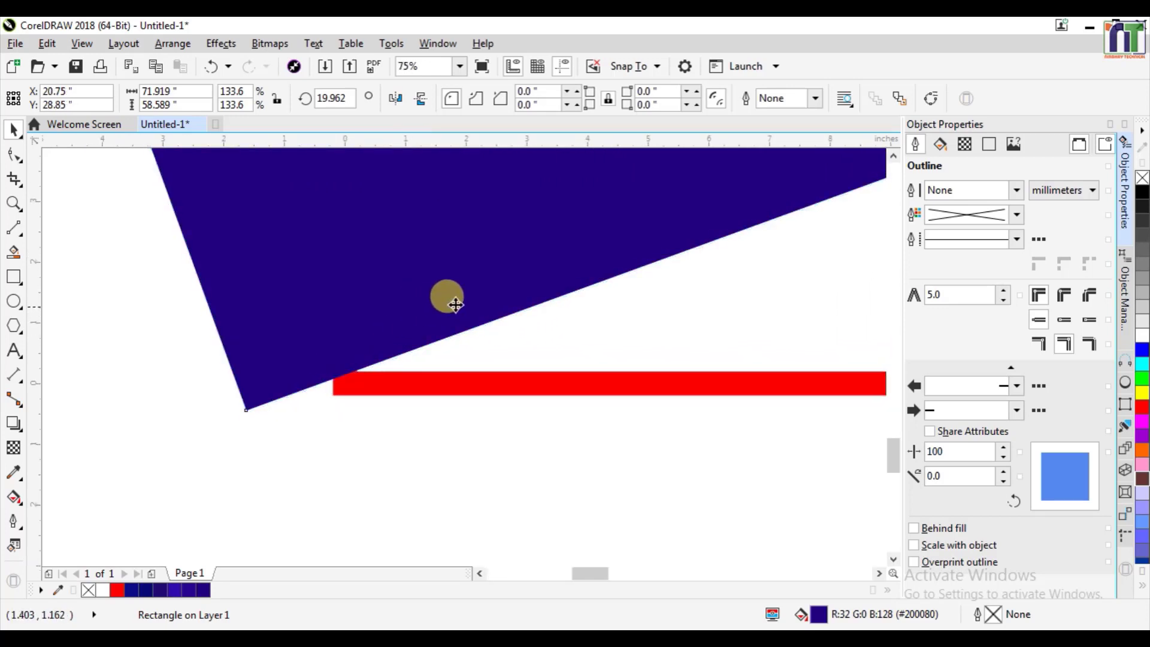
pyautogui.scroll(3, 315, 313)
pyautogui.moveTo(409, 383); pyautogui.dragTo(416, 389)
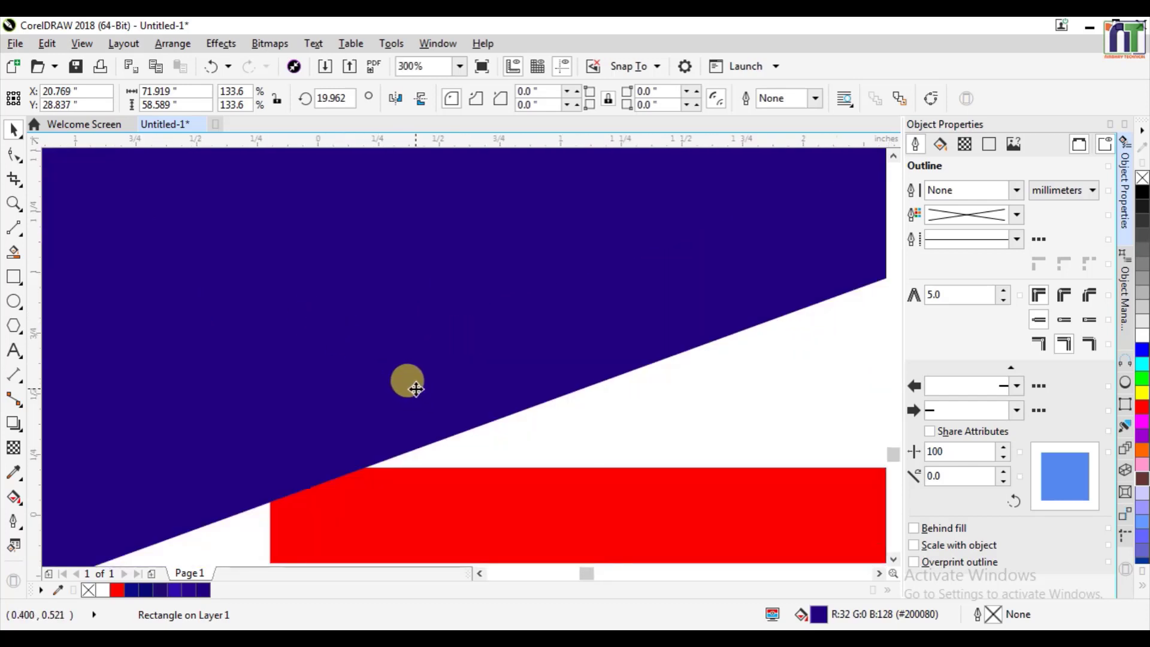
# - Send the rotated blue rectangle back behind the white "Anshu Telecom" text
pyautogui.scroll(-4, 545, 328)
pyautogui.moveTo(609, 573); pyautogui.dragTo(667, 573)
pyautogui.click(893, 157)
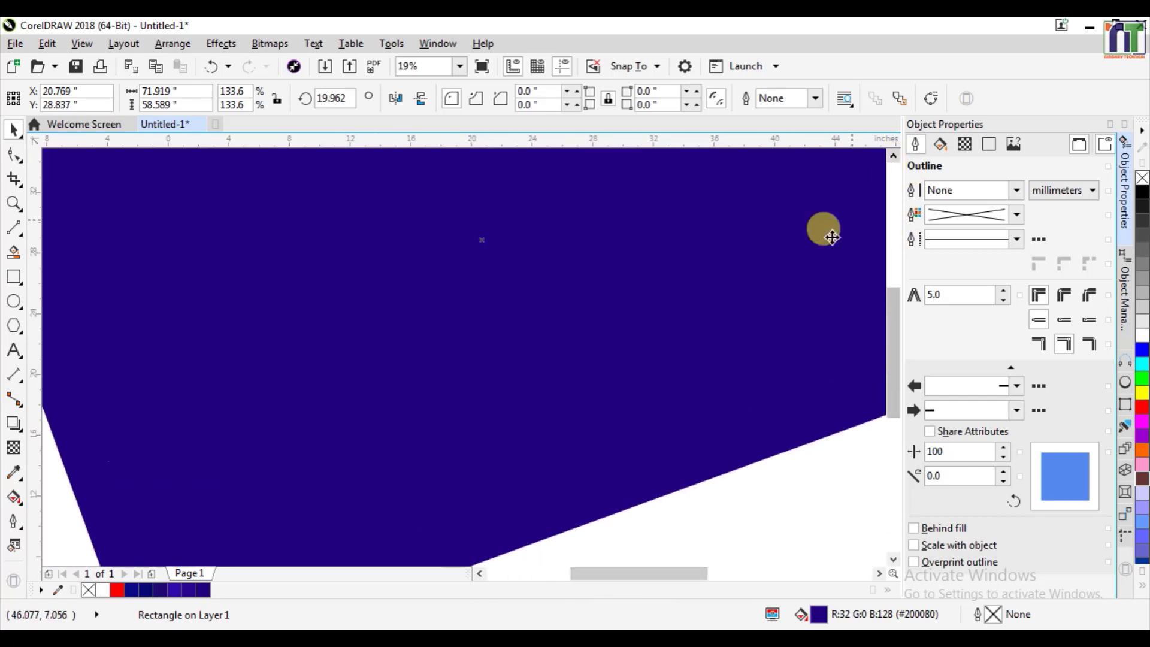
pyautogui.hotkey('ctrl', 'pagedown')
pyautogui.scroll(-2, 706, 257)
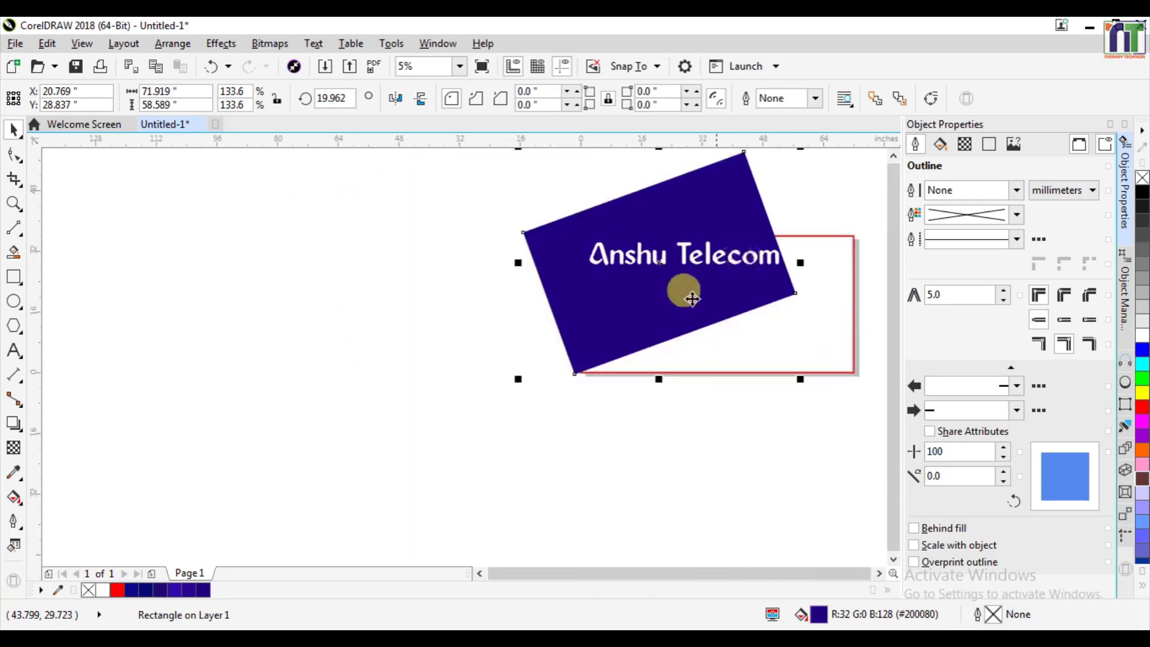
pyautogui.click(801, 442)
# - Crop all the objects to the page area with the Crop tool and clear the selection
pyautogui.click(879, 573)
pyautogui.click(14, 179)
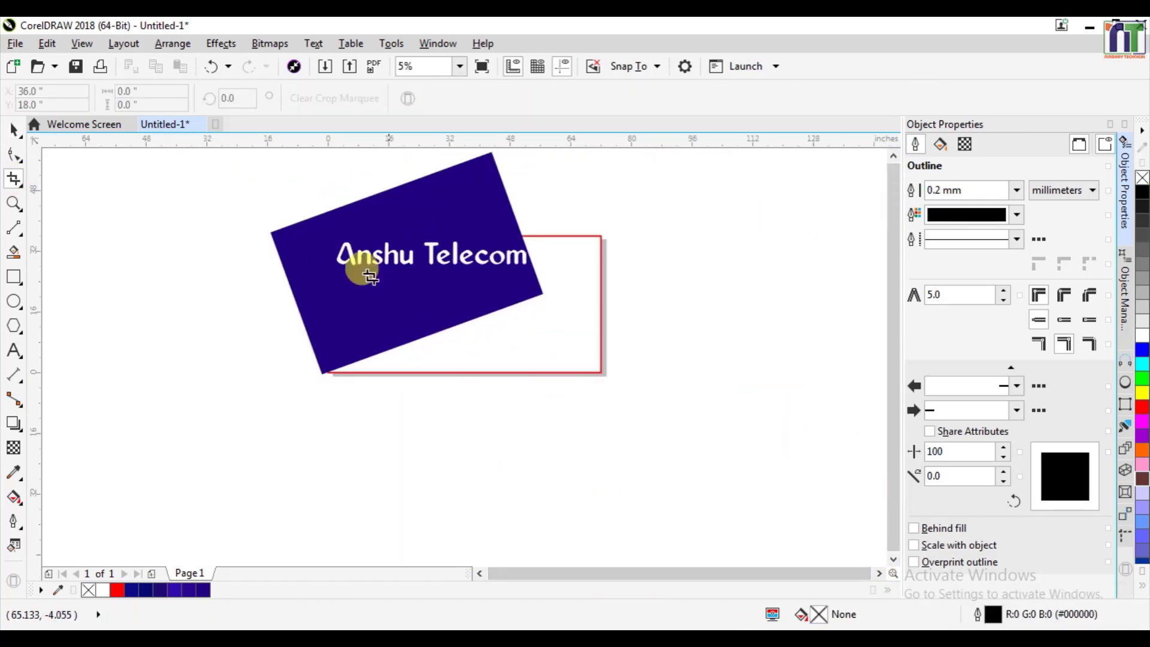
pyautogui.moveTo(327, 236); pyautogui.dragTo(597, 374)
pyautogui.press('Return')
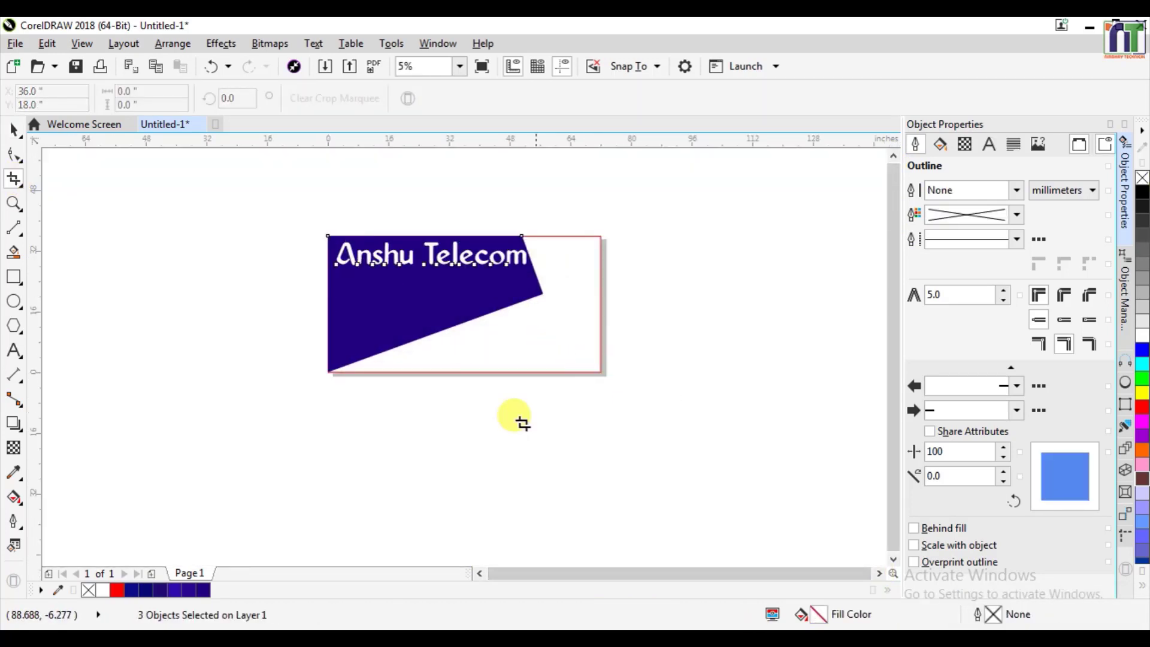
pyautogui.click(13, 130)
pyautogui.scroll(2, 524, 251)
pyautogui.scroll(-1, 463, 221)
pyautogui.press('Escape')
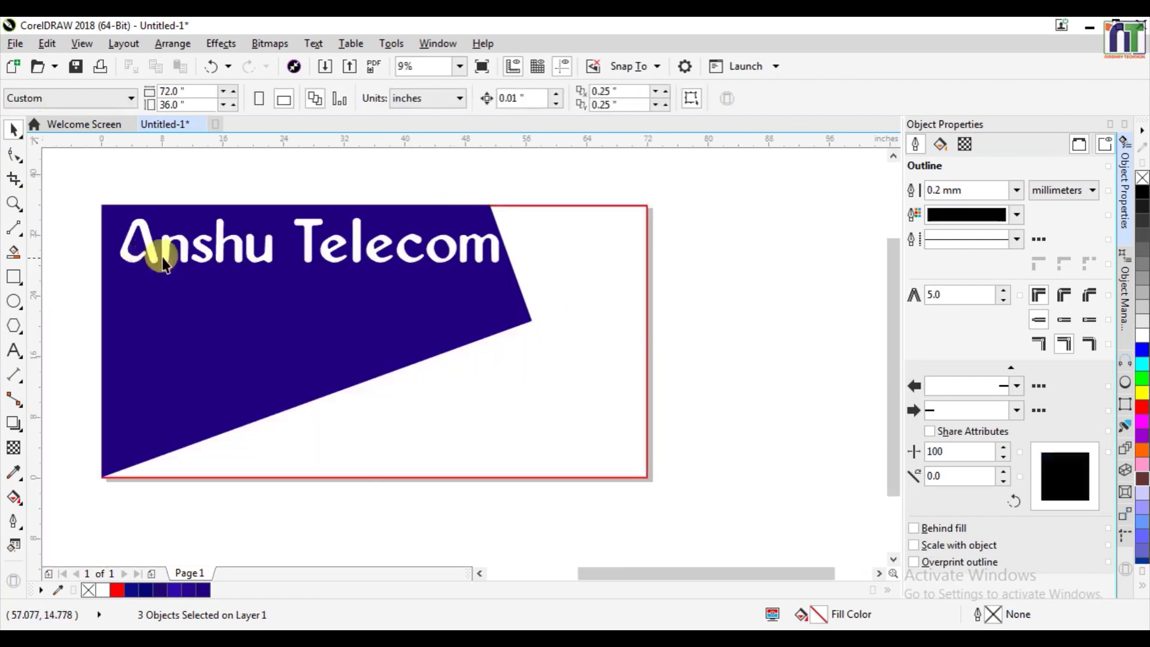
# - Move the "Anshu Telecom" text down towards the middle of the blue shape
pyautogui.click(210, 245)
pyautogui.moveTo(212, 260); pyautogui.dragTo(218, 295)
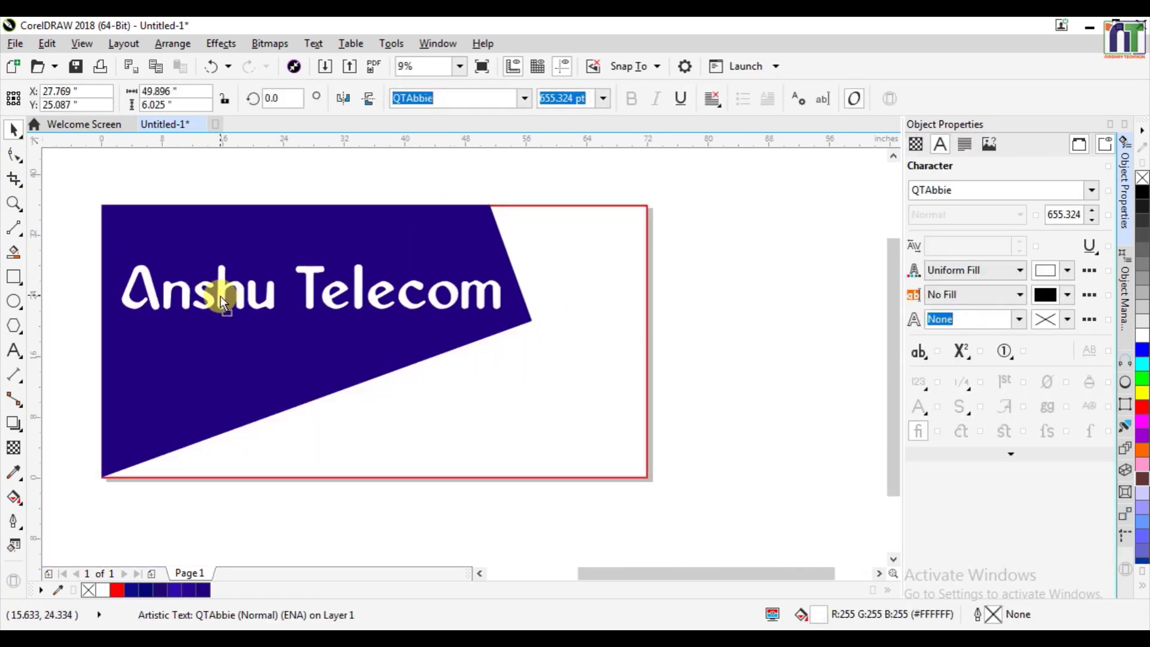
pyautogui.click(436, 403)
# - Duplicate the blue shape in place and offset the copy slightly down and to the left of the original
pyautogui.click(202, 406)
pyautogui.hotkey('ctrl', 'c')
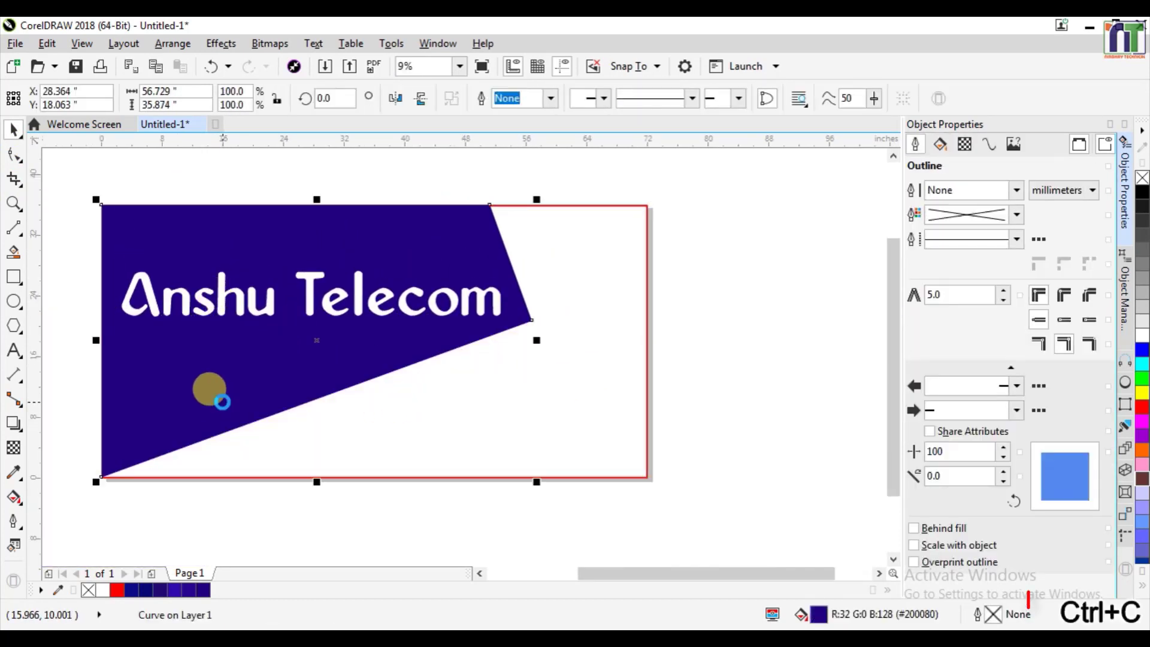
pyautogui.hotkey('ctrl', 'v')
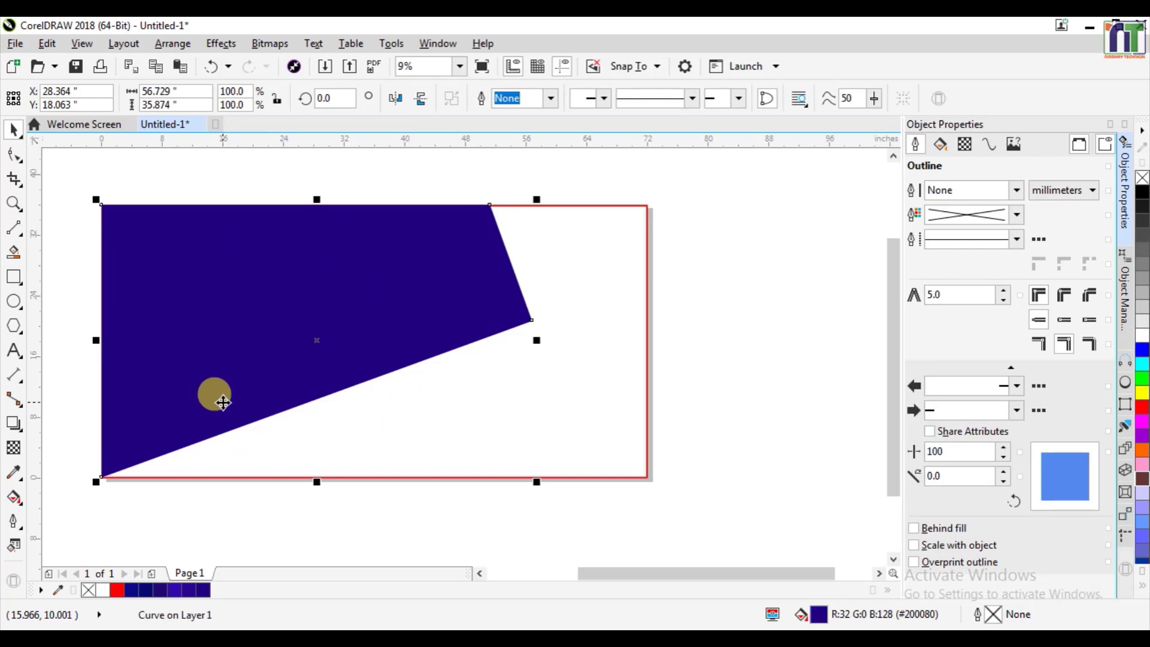
pyautogui.click(223, 402)
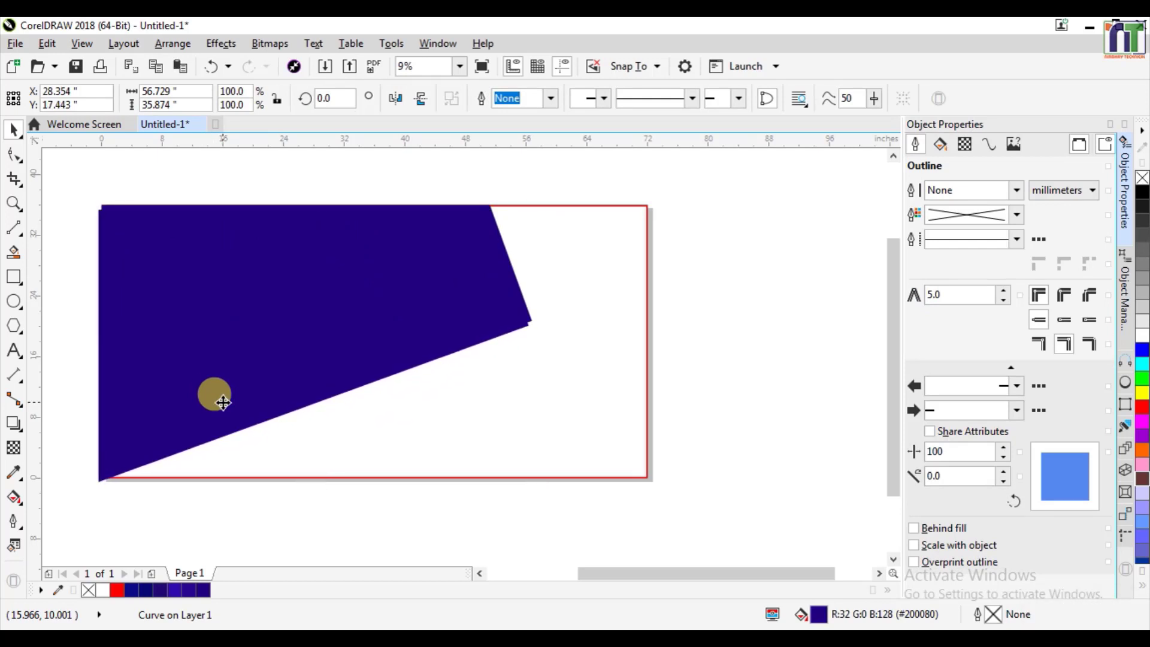
pyautogui.click(223, 402)
pyautogui.scroll(4, 538, 320)
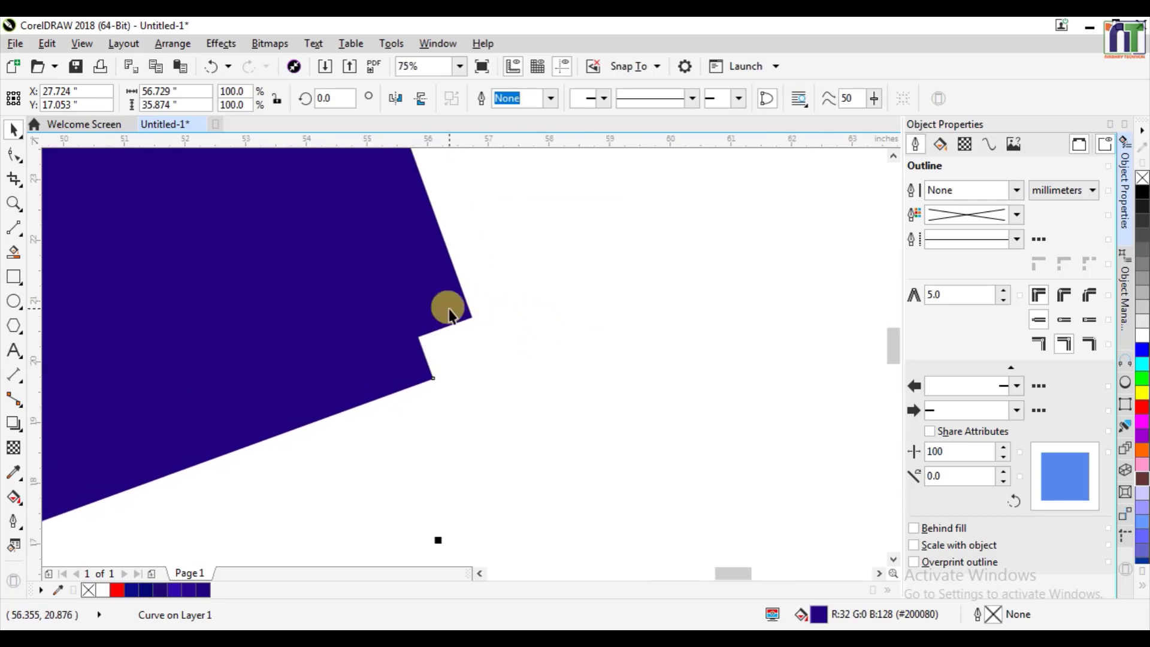
pyautogui.press('Down')
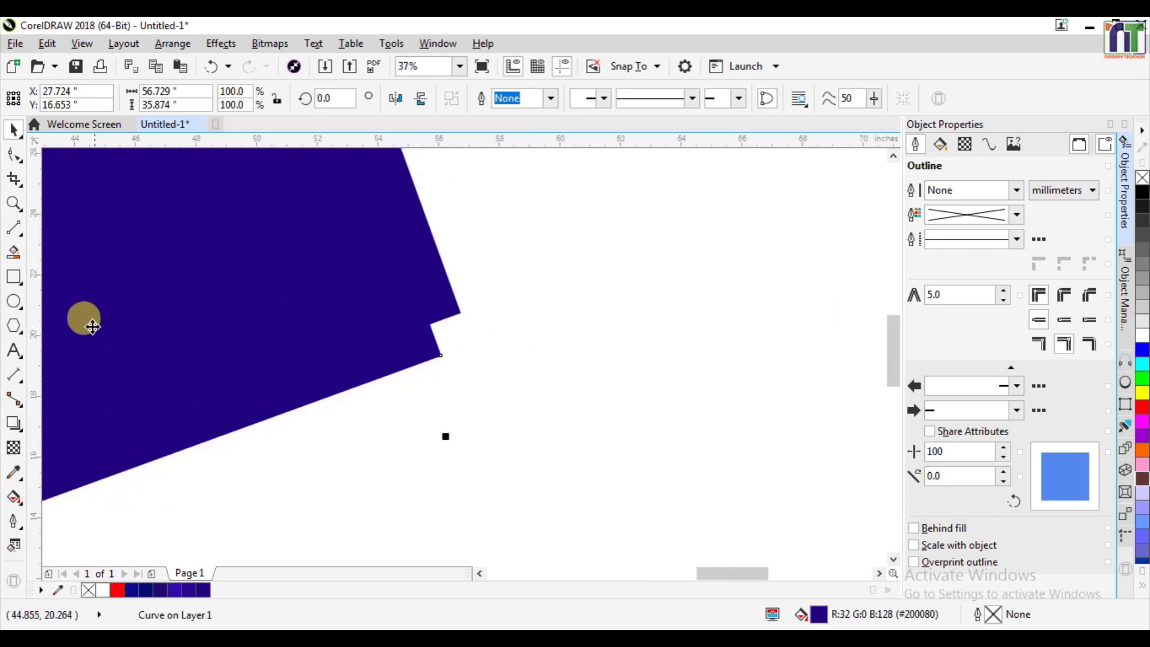
# - Place a vertical guideline at the original blue shape's rightmost corner and align the copy's matching corner to that guideline
pyautogui.click(460, 359)
pyautogui.scroll(6, 461, 309)
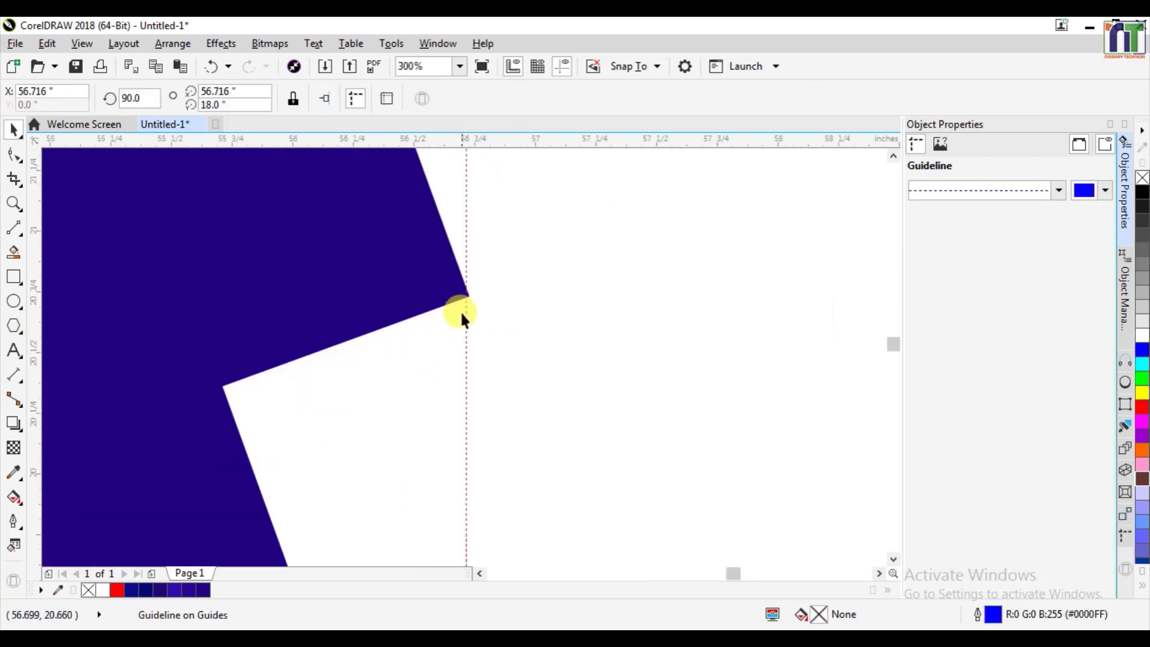
pyautogui.scroll(-4, 476, 298)
pyautogui.moveTo(377, 380); pyautogui.dragTo(425, 363)
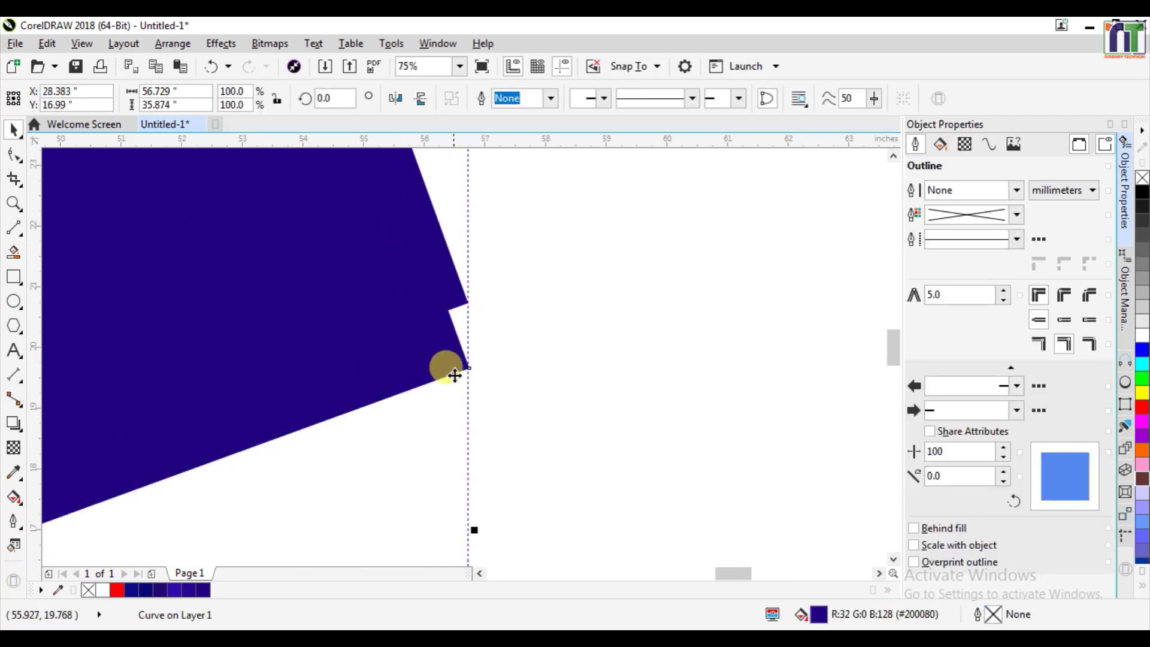
pyautogui.scroll(6, 476, 281)
pyautogui.moveTo(469, 267); pyautogui.dragTo(462, 257)
pyautogui.scroll(-10, 443, 249)
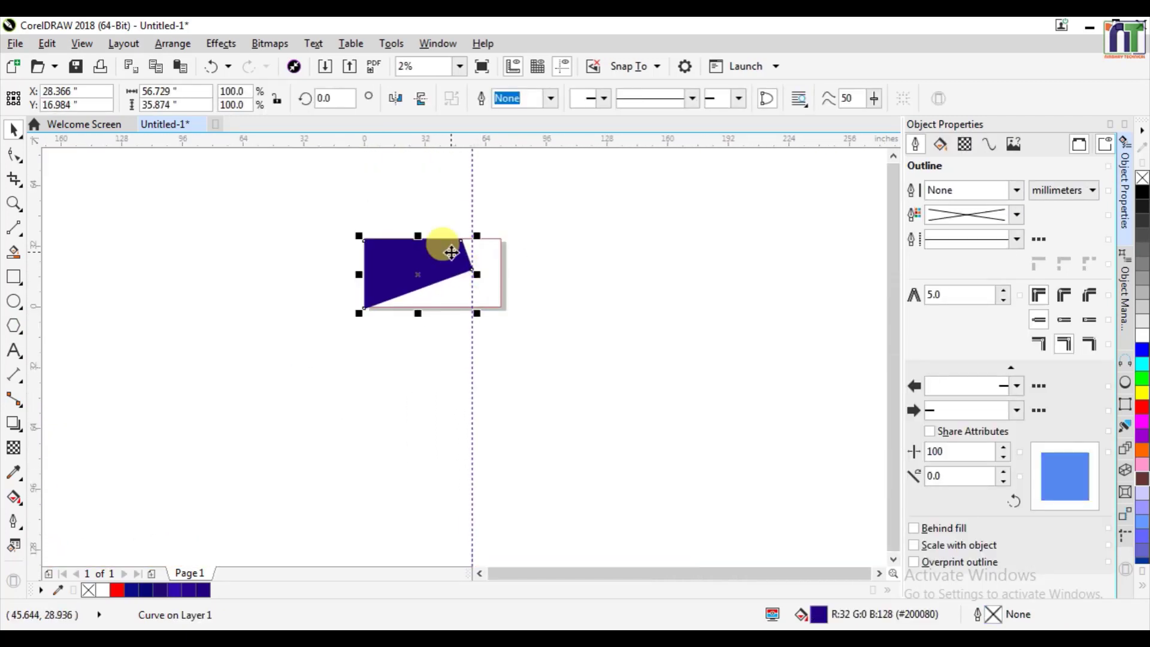
# - Send the offset blue copy back behind the "Anshu Telecom" text and the original blue shape
pyautogui.hotkey('ctrl', 'pagedown')
pyautogui.scroll(3, 441, 250)
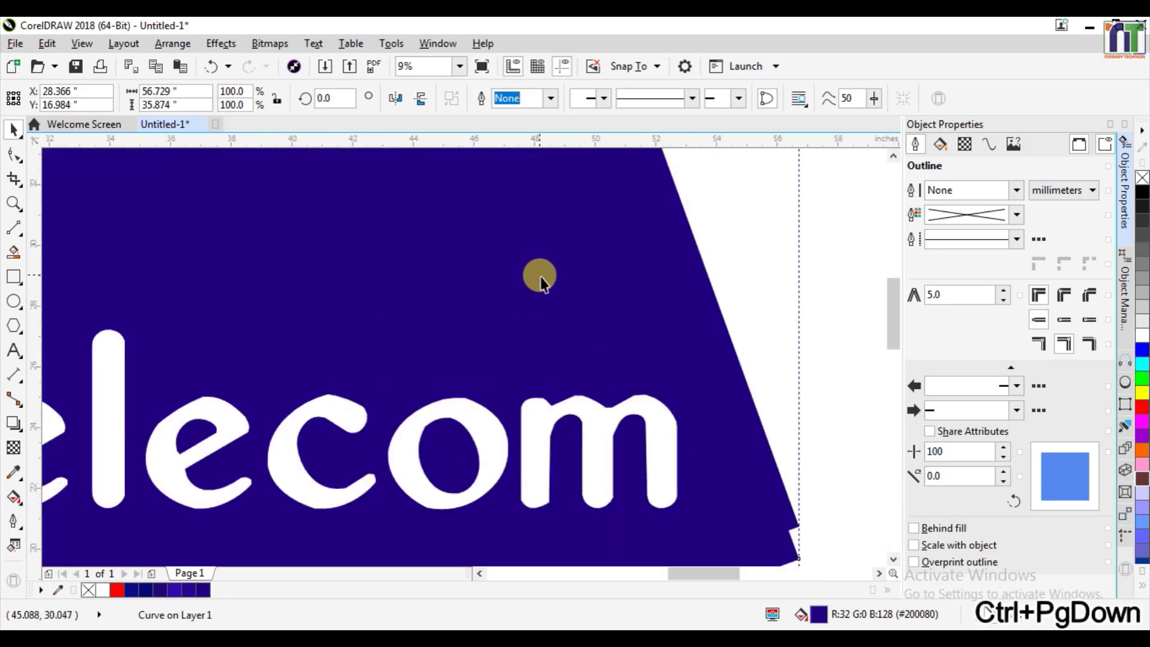
pyautogui.scroll(-3, 539, 275)
# - Apply a black drop shadow with opacity 50 and feathering 15 to the offset blue copy, anchoring the shadow near the top edge
pyautogui.click(14, 424)
pyautogui.moveTo(524, 395); pyautogui.dragTo(562, 411)
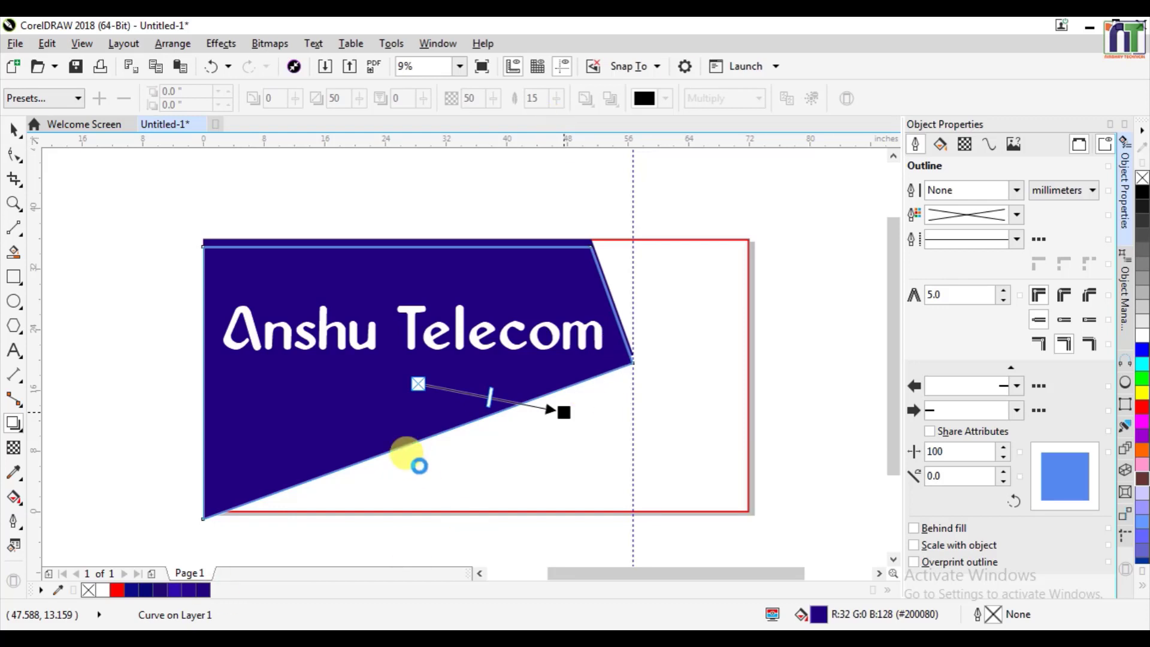
pyautogui.scroll(2, 615, 314)
pyautogui.scroll(-2, 609, 317)
pyautogui.moveTo(626, 386); pyautogui.dragTo(624, 343)
pyautogui.moveTo(412, 384); pyautogui.dragTo(421, 262)
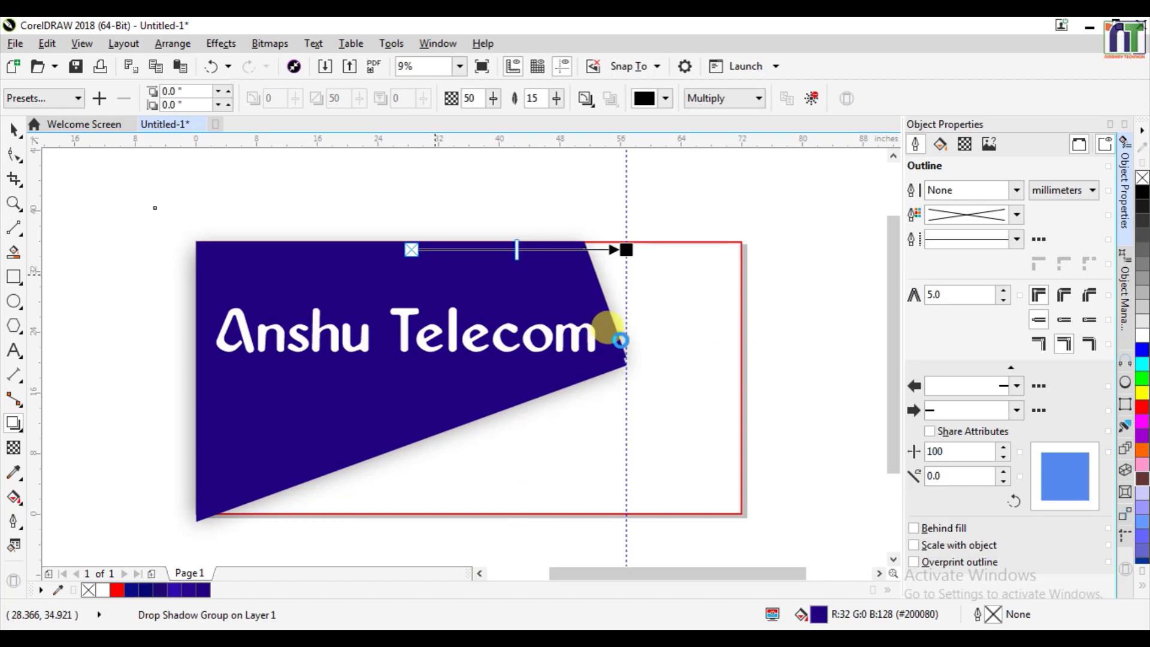
pyautogui.scroll(2, 619, 340)
pyautogui.scroll(-1, 609, 303)
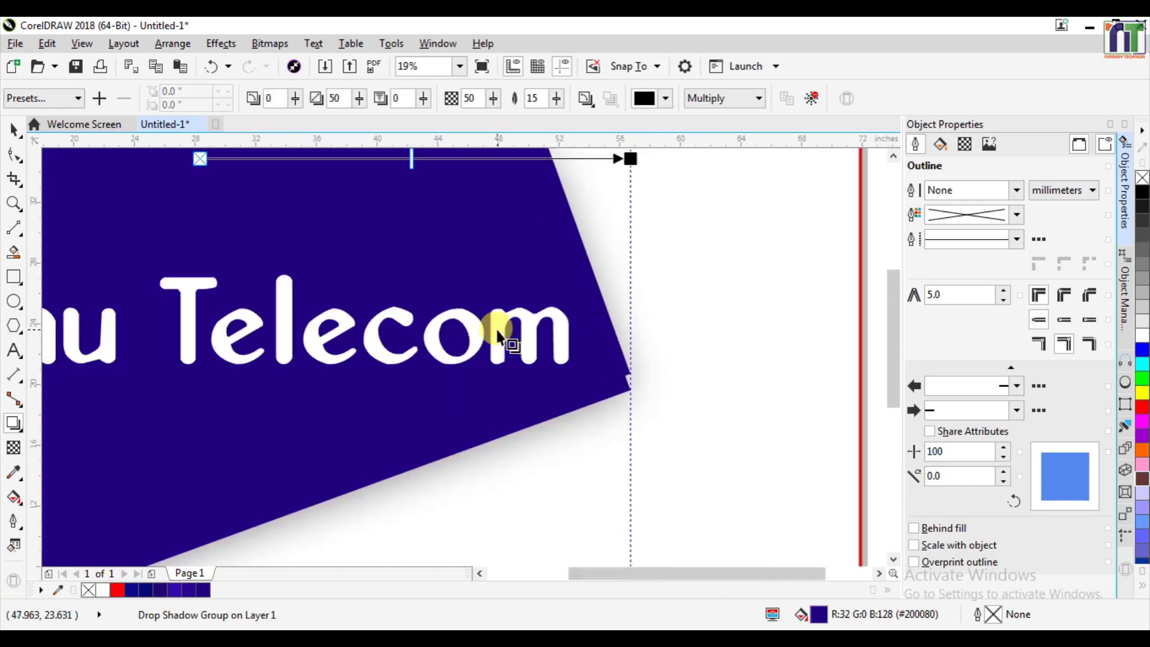
pyautogui.scroll(-1, 497, 332)
# - Select the front blue shape in the object list and apply a black drop shadow with opacity 50 and feathering 15
pyautogui.click(13, 129)
pyautogui.click(1125, 294)
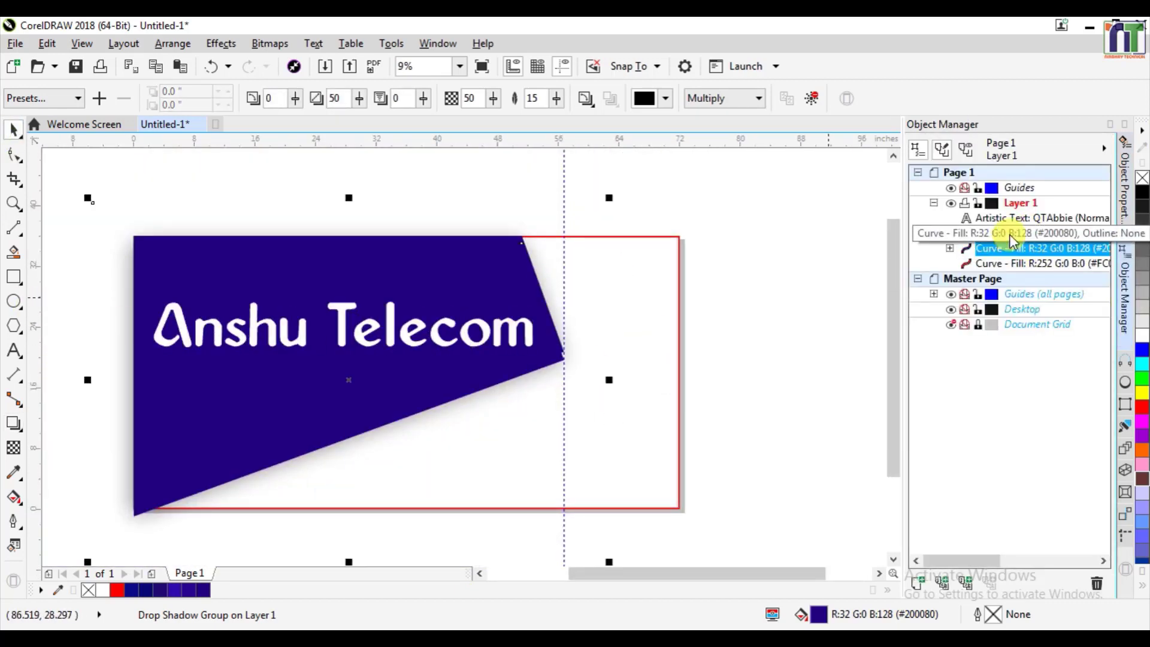
pyautogui.click(1010, 236)
pyautogui.scroll(3, 556, 352)
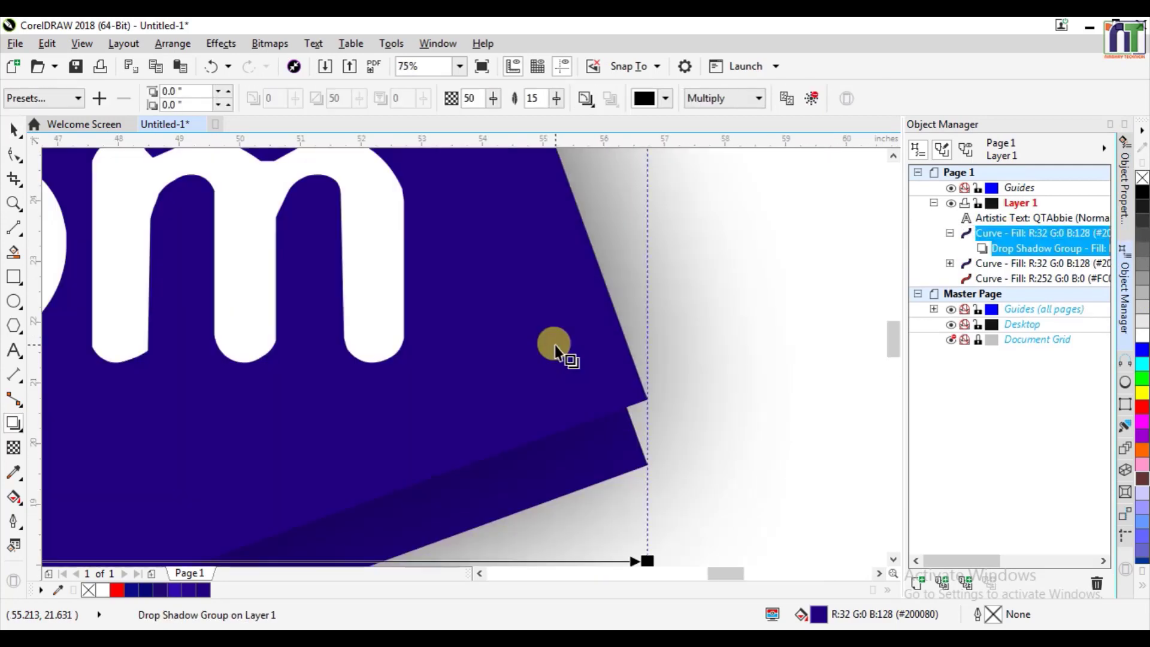
pyautogui.scroll(-2, 555, 353)
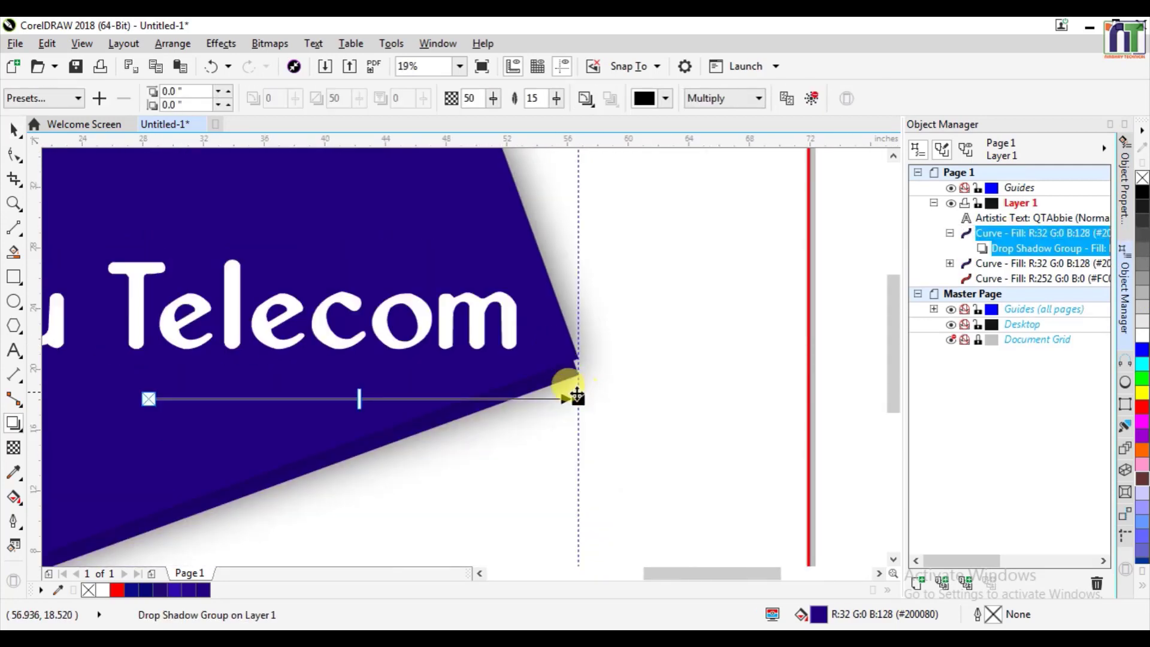
pyautogui.moveTo(577, 396)
pyautogui.mouseDown()
pyautogui.moveTo(527, 380)
pyautogui.moveTo(577, 398)
pyautogui.mouseUp()
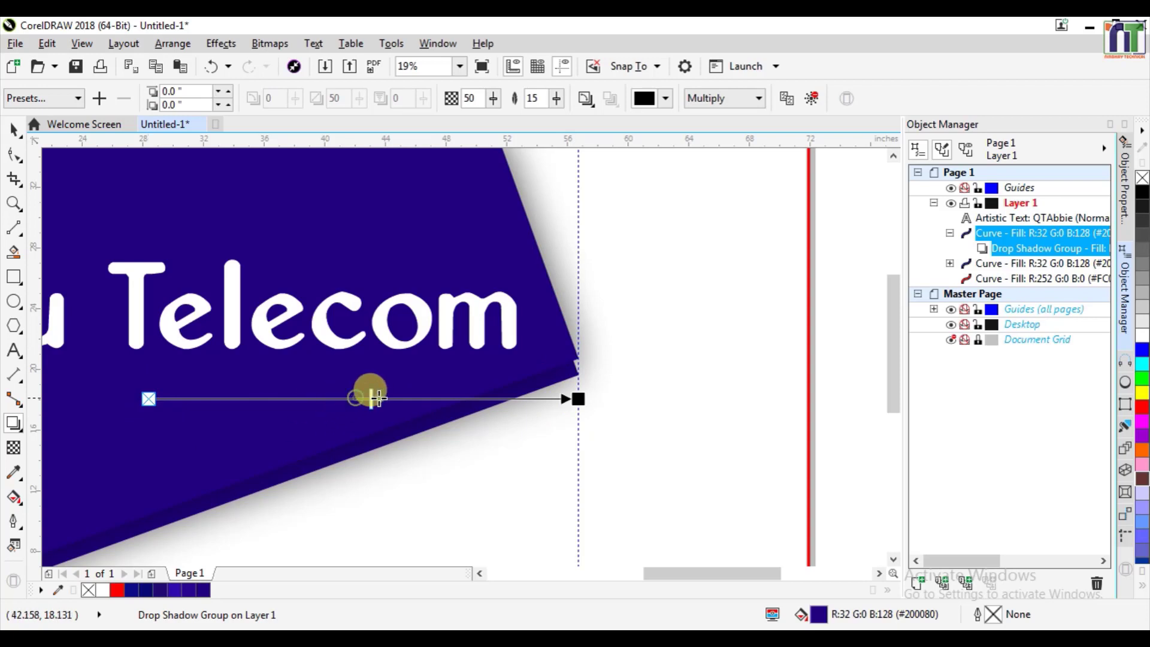
# - Reduce the front blue shape's drop shadow opacity to 35
pyautogui.moveTo(371, 397); pyautogui.dragTo(294, 393)
pyautogui.scroll(-1, 535, 453)
pyautogui.scroll(2, 422, 462)
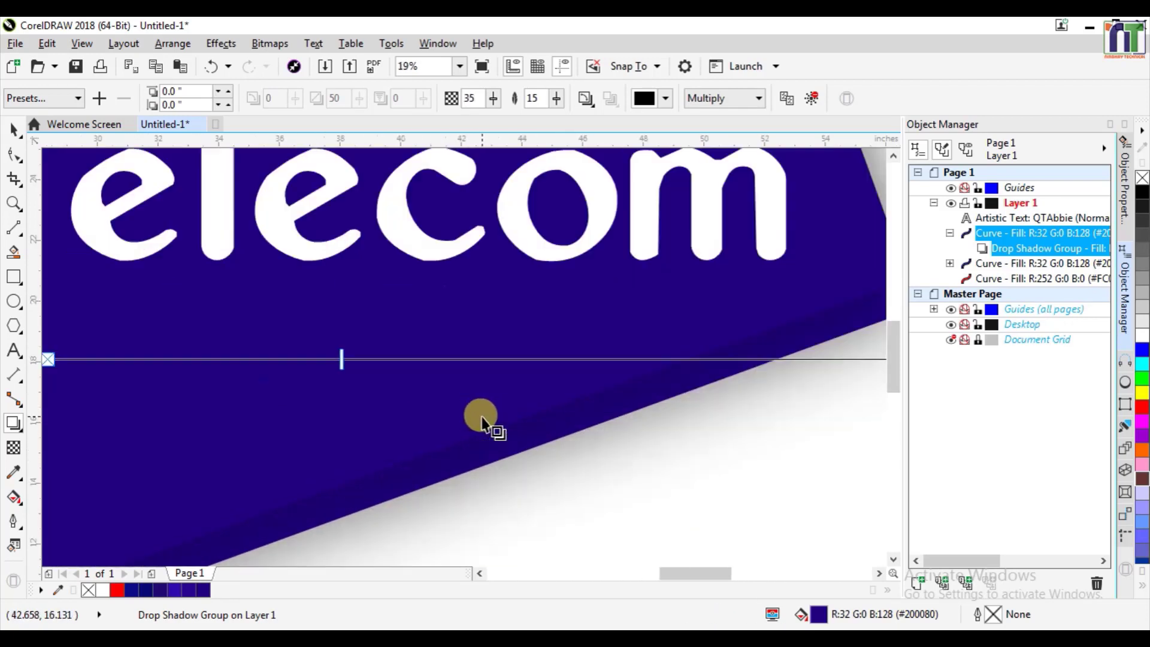
pyautogui.scroll(-1, 483, 416)
pyautogui.scroll(-1, 624, 448)
# - Anchor the front shape's shadow at its top edge, point it straight down at 270 degrees, and clear the selection
pyautogui.moveTo(451, 413); pyautogui.dragTo(451, 273)
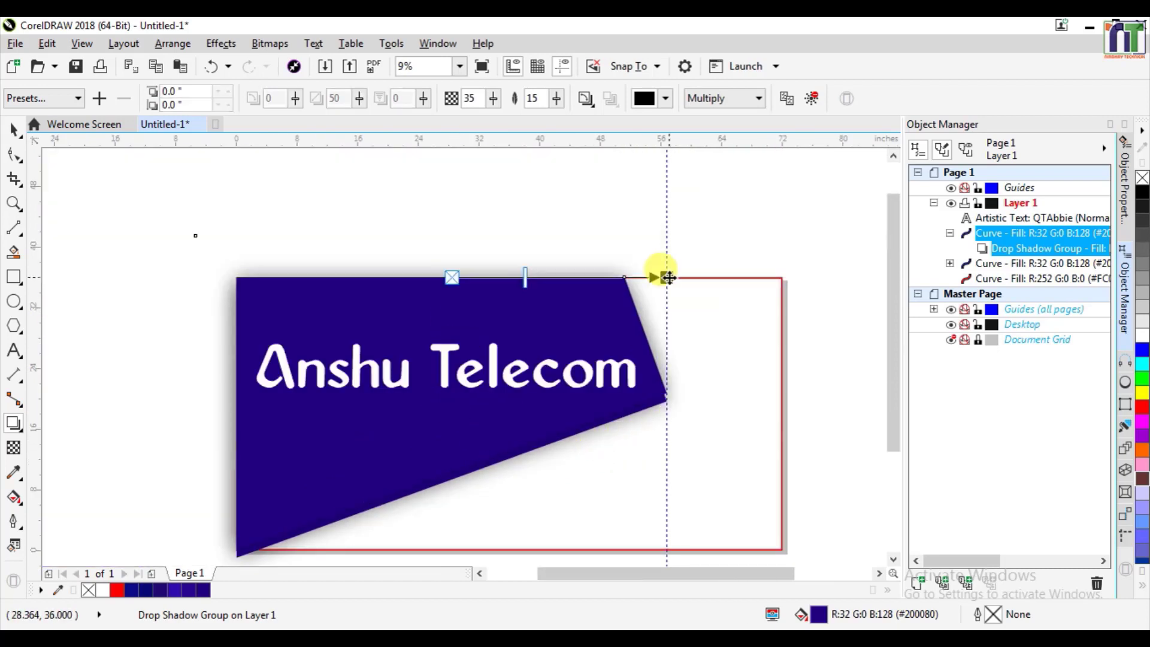
pyautogui.moveTo(662, 273); pyautogui.dragTo(449, 544)
pyautogui.scroll(-1, 518, 479)
pyautogui.scroll(2, 533, 473)
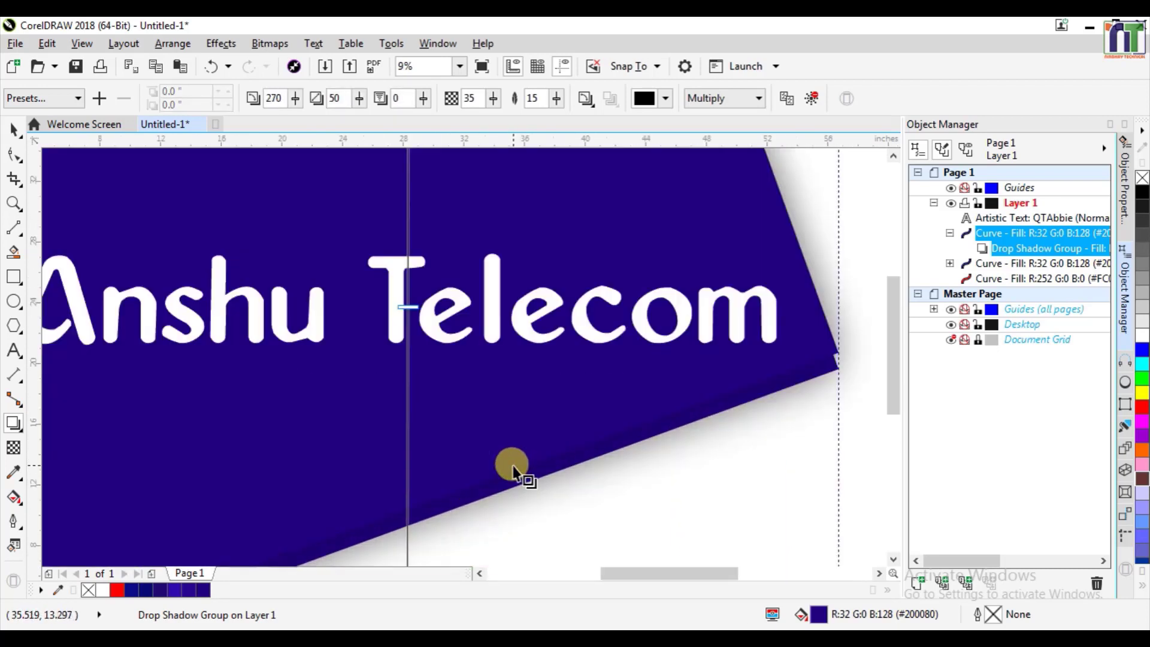
pyautogui.scroll(-2, 514, 467)
pyautogui.scroll(3, 565, 457)
pyautogui.scroll(-1, 619, 419)
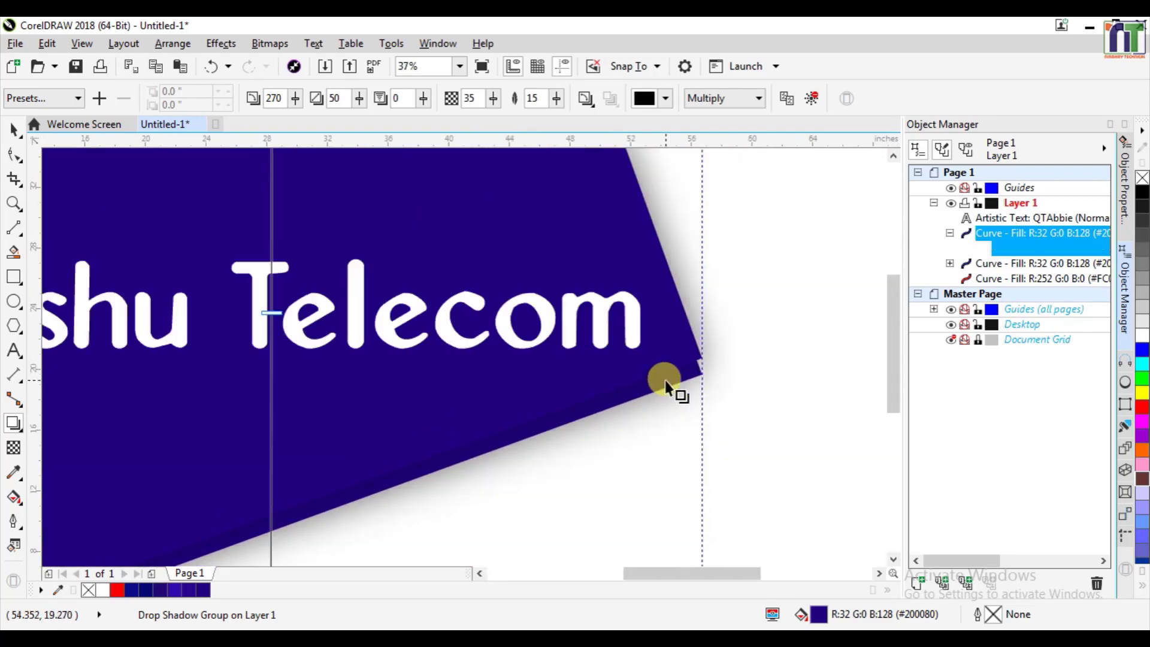
pyautogui.scroll(-2, 662, 380)
pyautogui.press('space')
pyautogui.click(728, 395)
pyautogui.scroll(1, 730, 395)
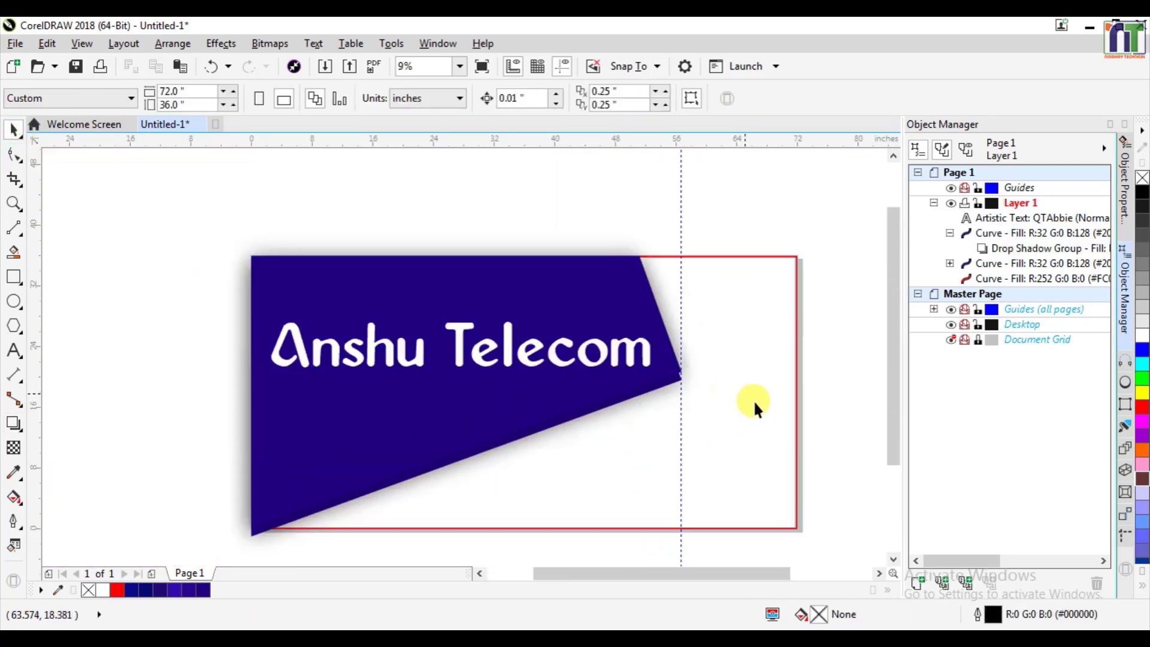
# - Bring the red frame in front of the blue shapes and the text, and clear the selection
pyautogui.click(598, 419)
pyautogui.hotkey('ctrl', 'pageup')
pyautogui.hotkey('ctrl', 'pageup')
pyautogui.hotkey('ctrl', 'pageup')
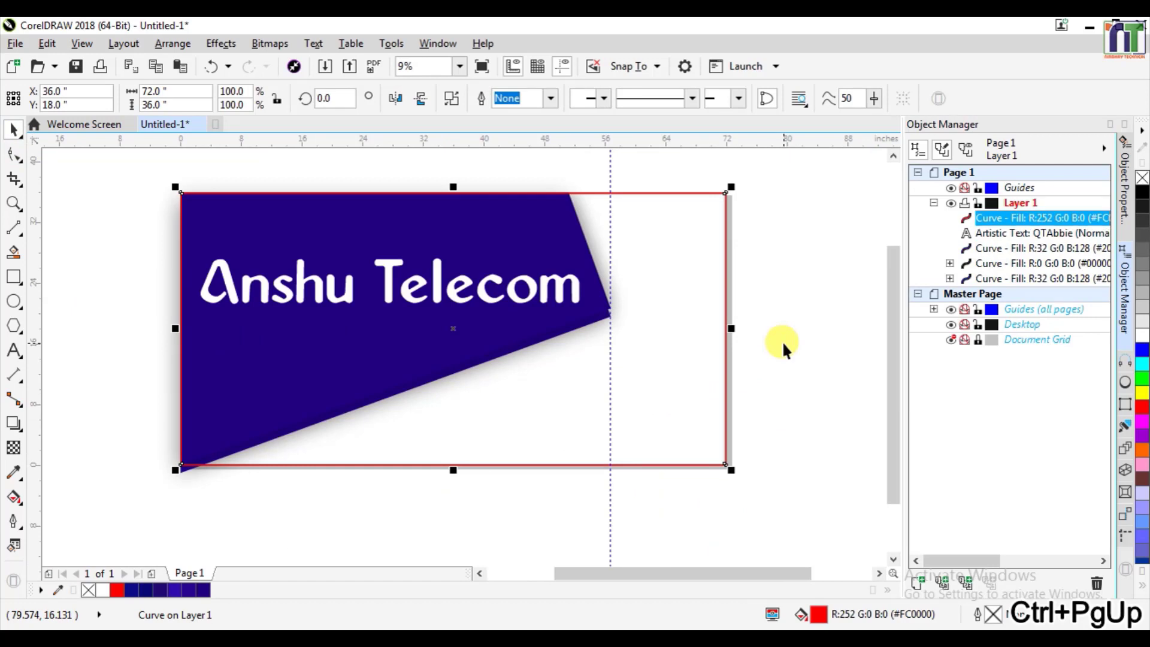
pyautogui.click(797, 389)
# - Cut the blue tip protruding below the frame with the Knife tool along the page's bottom edge
pyautogui.scroll(4, 190, 423)
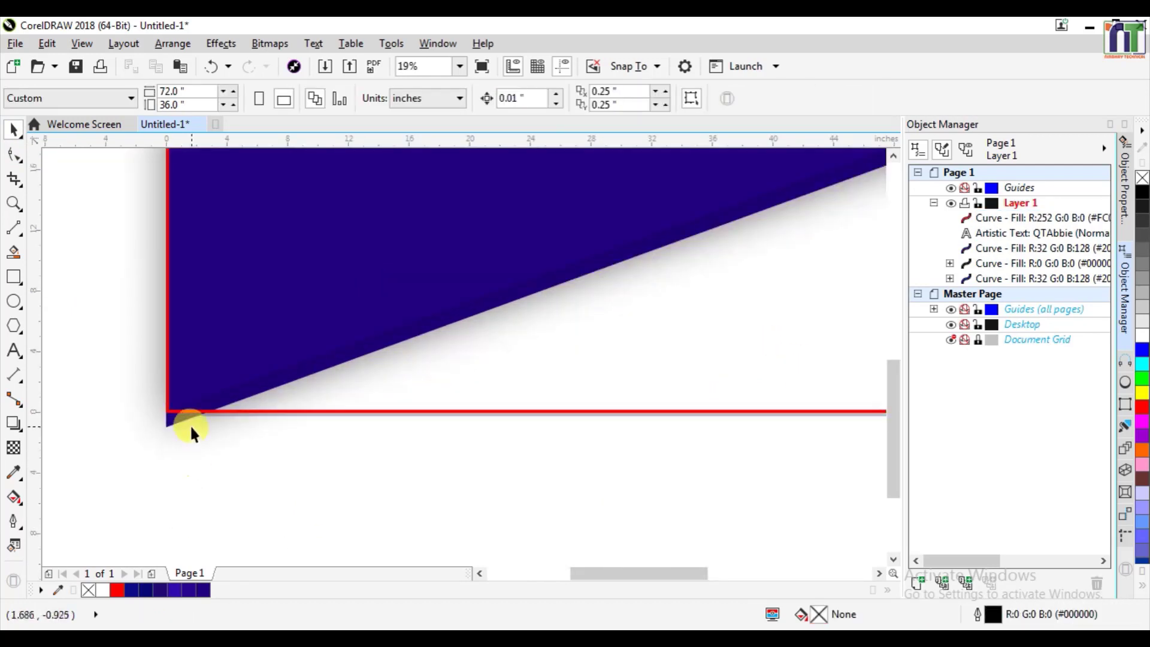
pyautogui.click(22, 210)
pyautogui.click(22, 183)
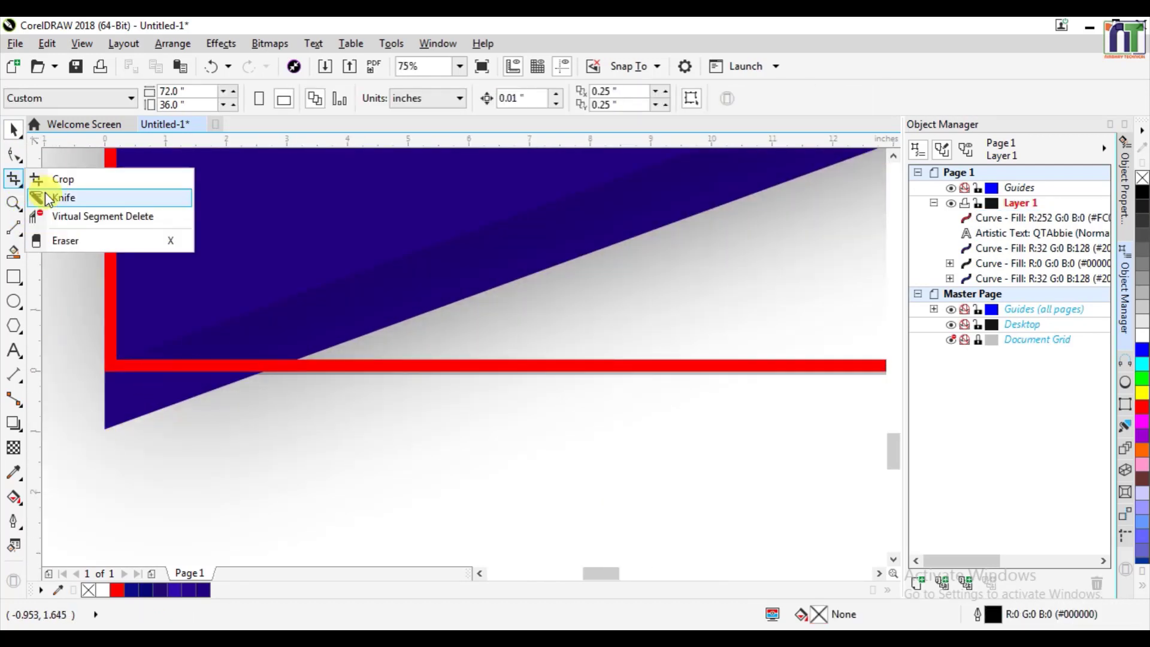
pyautogui.click(60, 195)
pyautogui.moveTo(104, 370); pyautogui.dragTo(304, 371)
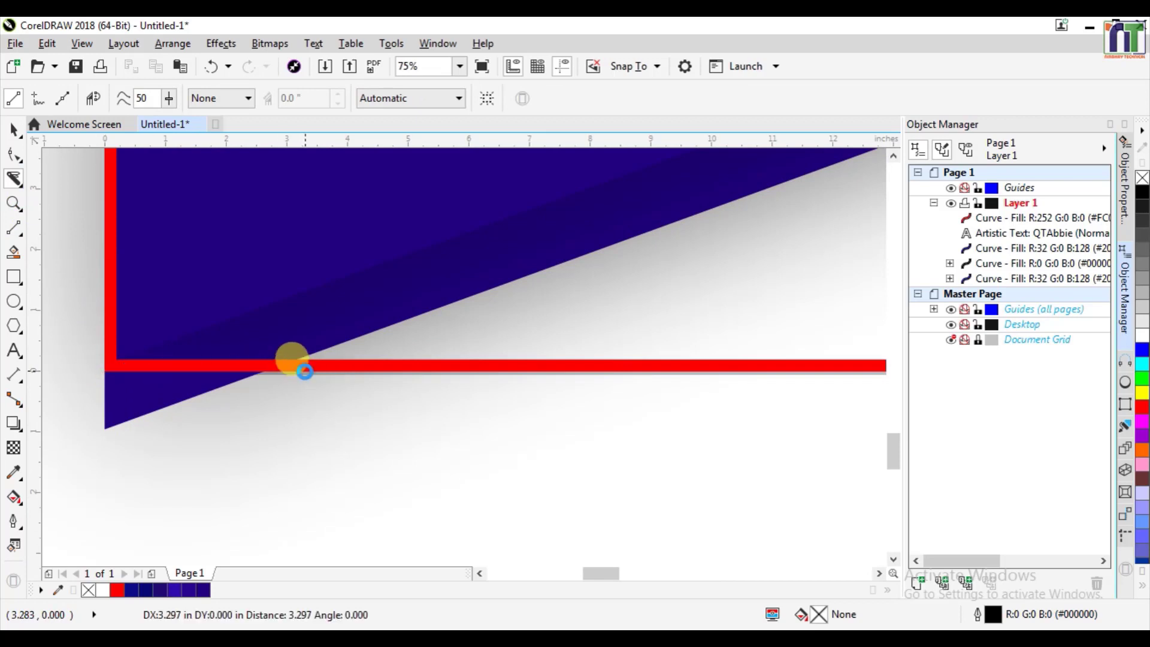
# - Remove the cut-off blue tip below the frame with Virtual Segment Delete and clear the selection
pyautogui.click(22, 189)
pyautogui.click(64, 218)
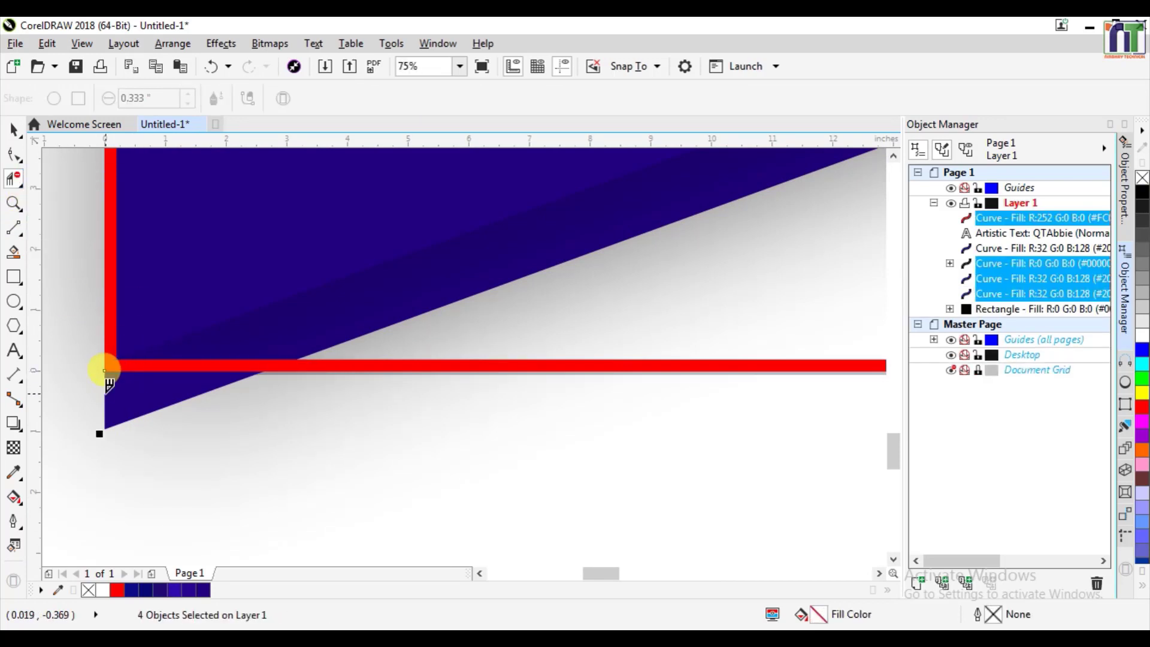
pyautogui.scroll(-1, 102, 372)
pyautogui.scroll(-1, 429, 270)
pyautogui.hscroll(2, 619, 579)
pyautogui.scroll(-1, 560, 257)
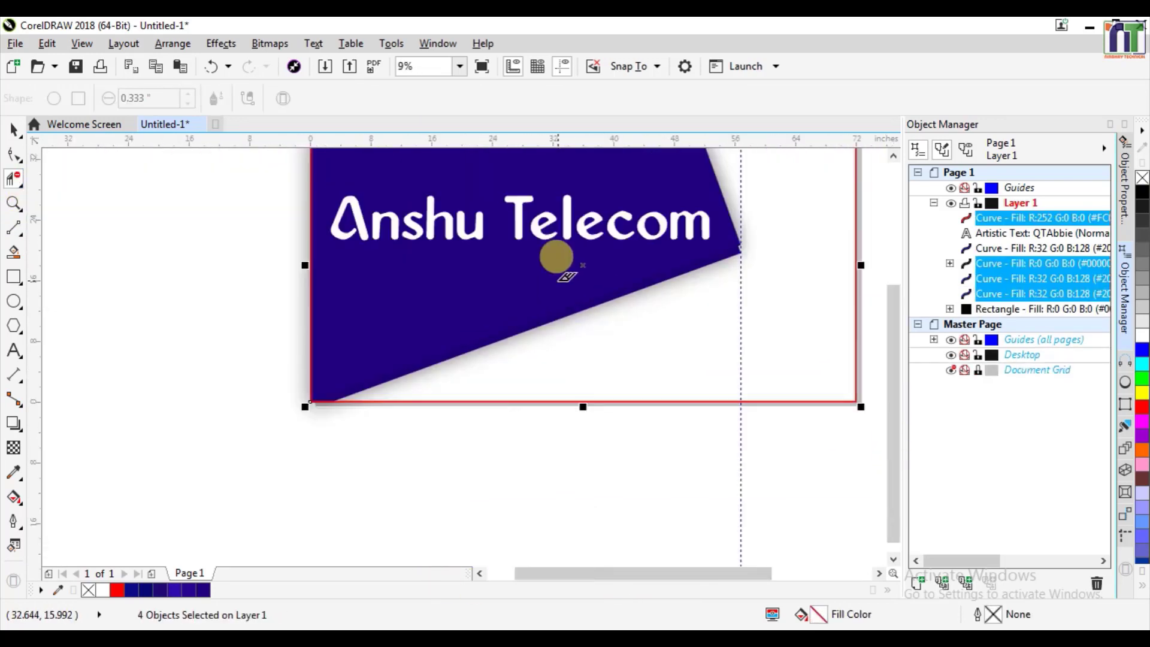
pyautogui.scroll(2, 896, 360)
pyautogui.moveTo(894, 353); pyautogui.dragTo(894, 374)
pyautogui.click(13, 130)
pyautogui.click(202, 419)
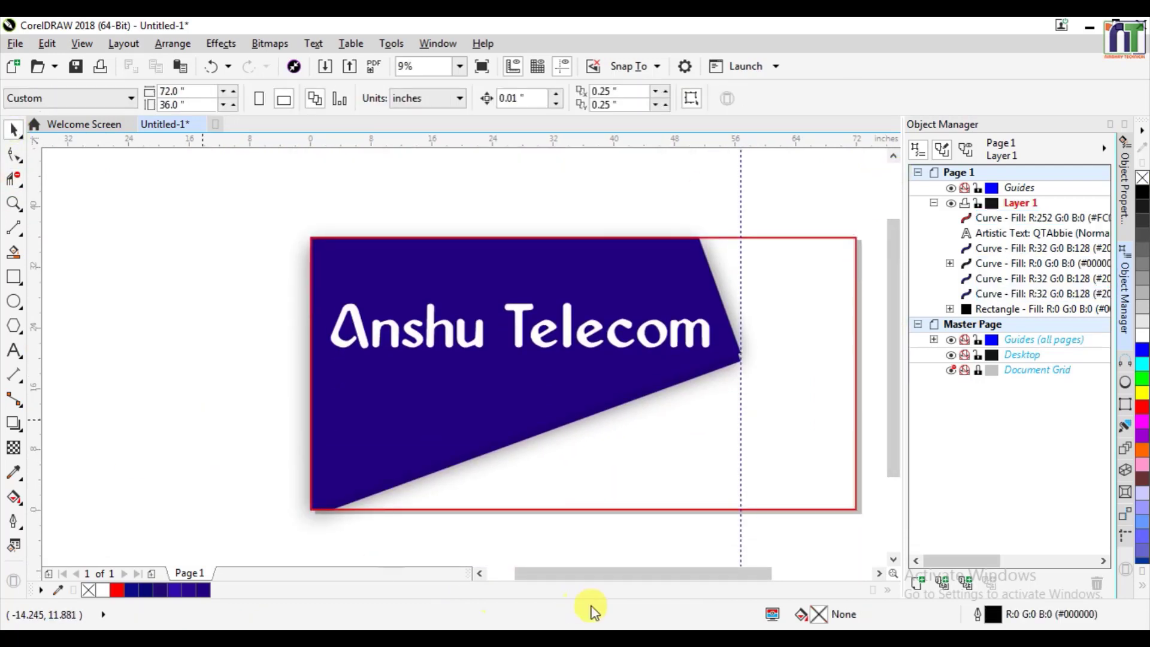
pyautogui.moveTo(610, 577); pyautogui.dragTo(644, 577)
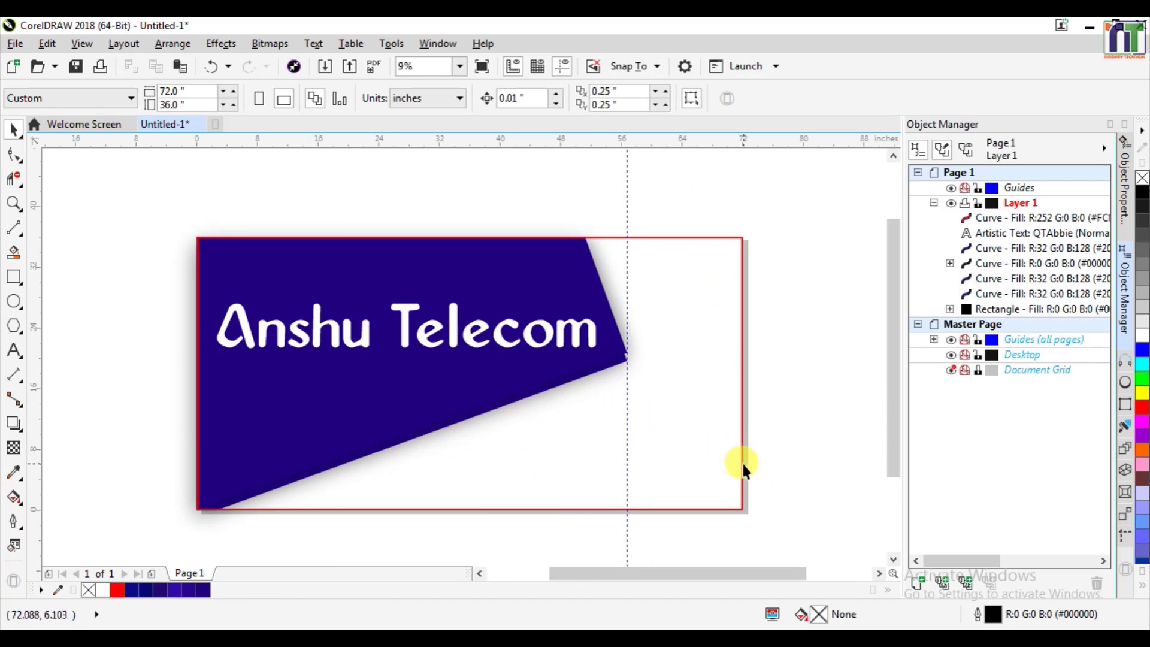
# - Select the trimmed blue copy in the object list and give it a 1.0 mm black outline
pyautogui.click(600, 373)
pyautogui.click(768, 381)
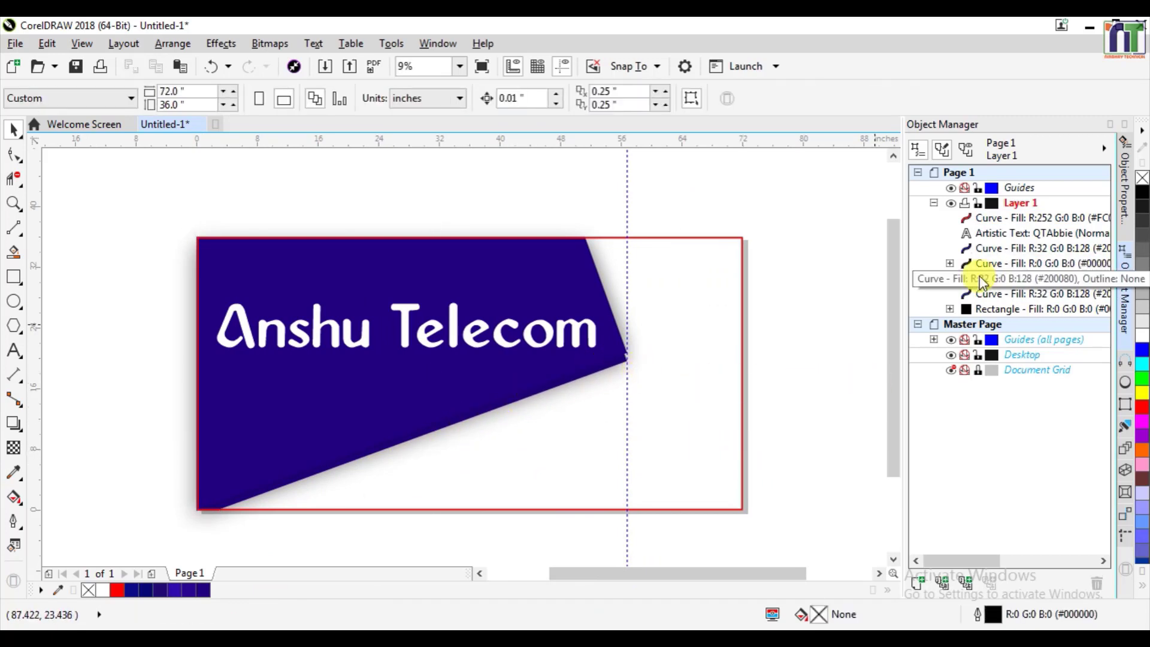
pyautogui.click(980, 278)
pyautogui.click(1125, 186)
pyautogui.click(914, 143)
pyautogui.click(1016, 190)
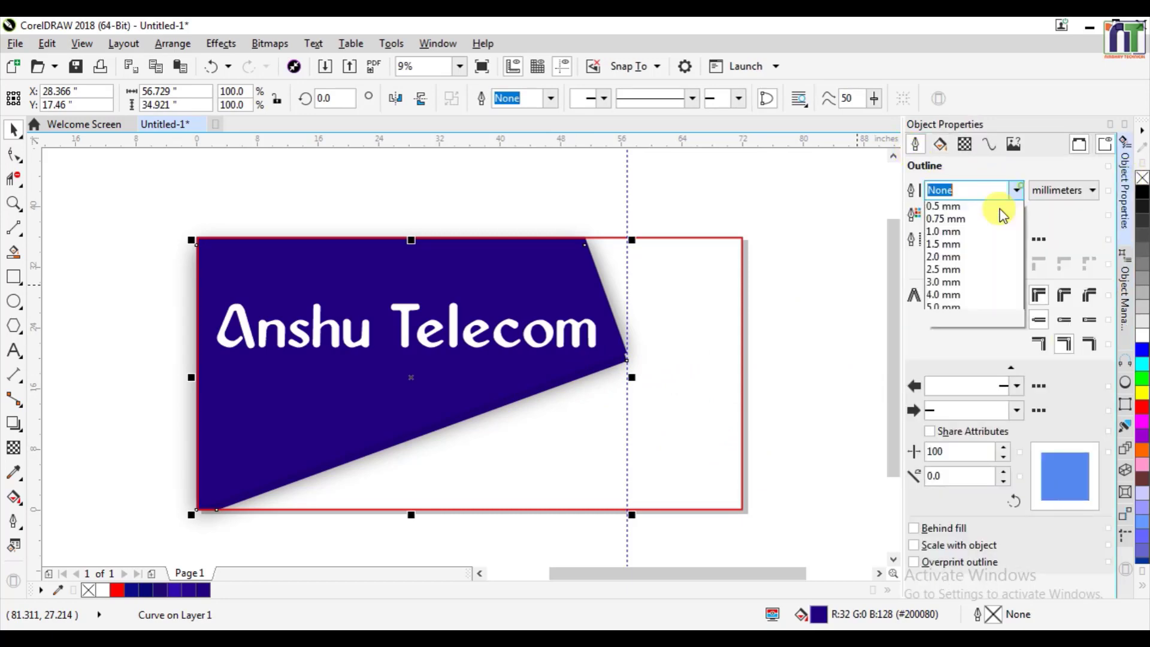
pyautogui.click(982, 290)
pyautogui.scroll(3, 582, 378)
pyautogui.scroll(-3, 582, 379)
# - Draw a line from the blue shape's slanted lower edge to the page's bottom-right corner and Smart Fill both adjoining areas grey-blue
pyautogui.click(14, 227)
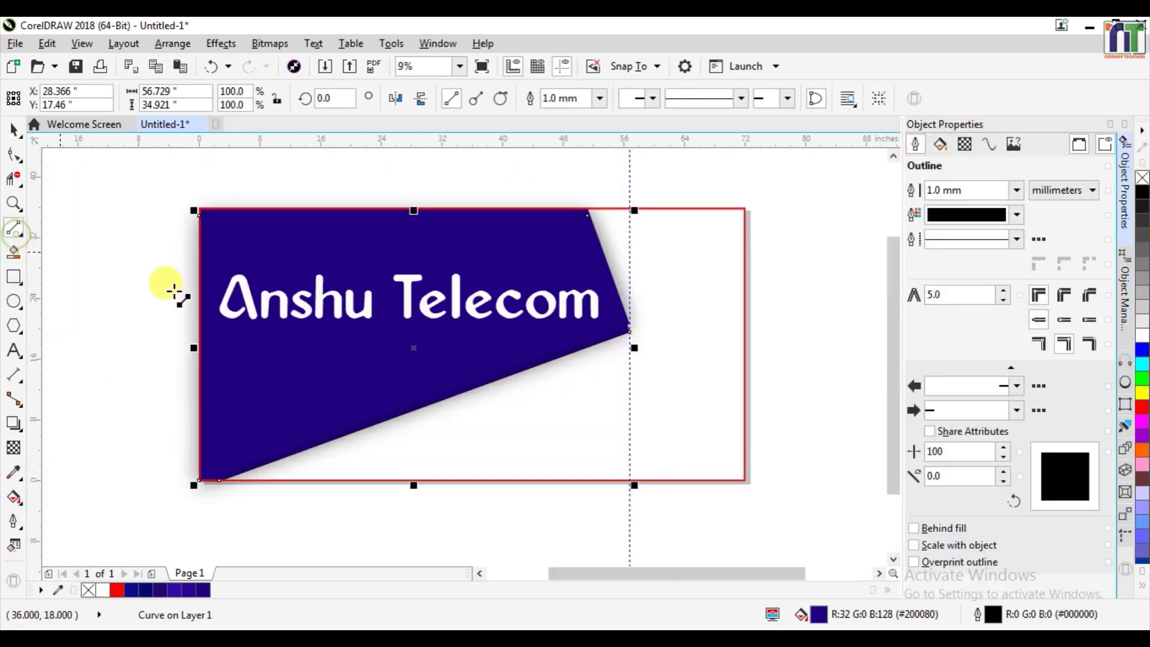
pyautogui.moveTo(520, 369); pyautogui.dragTo(745, 480)
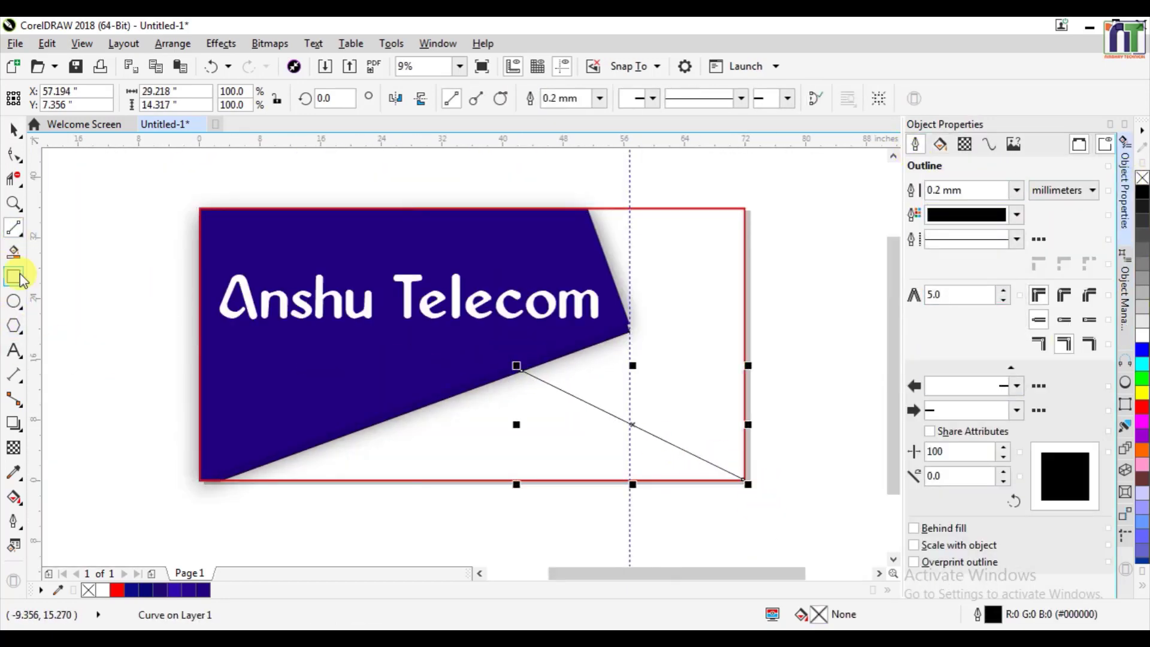
pyautogui.click(14, 253)
pyautogui.scroll(2, 711, 463)
pyautogui.click(273, 320)
pyautogui.click(648, 276)
pyautogui.scroll(-2, 649, 275)
pyautogui.scroll(-1, 660, 224)
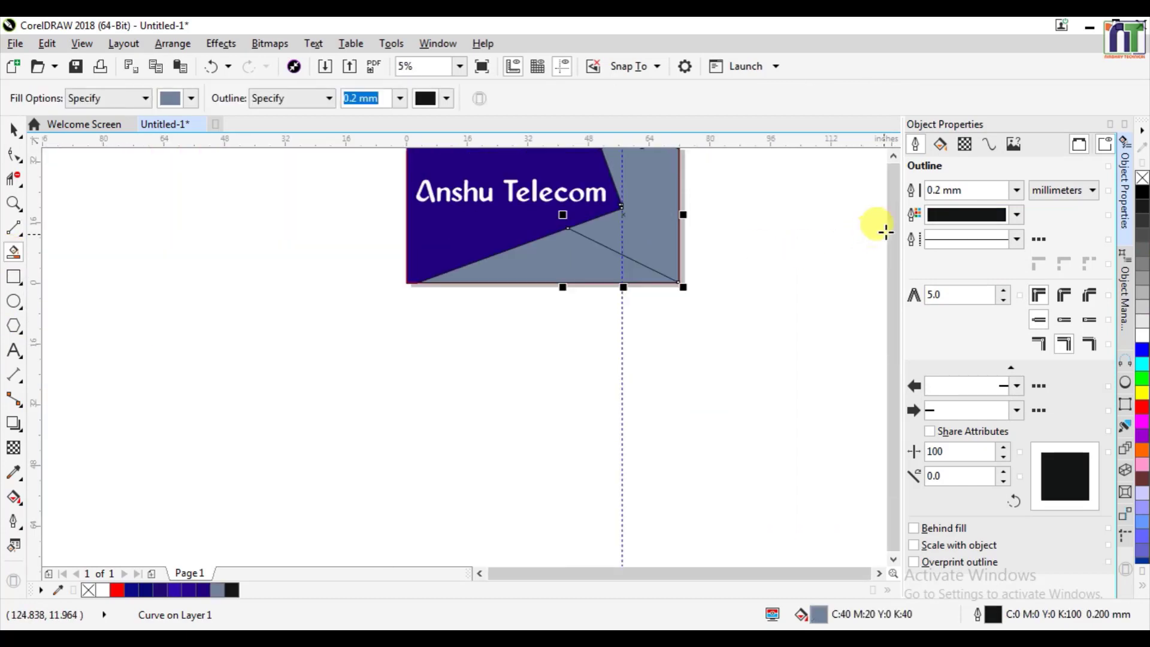
pyautogui.click(891, 198)
# - Try moving the two grey-blue filled pieces off the banner, and undo both moves
pyautogui.press('space')
pyautogui.moveTo(580, 259); pyautogui.dragTo(466, 362)
pyautogui.moveTo(645, 217); pyautogui.dragTo(739, 273)
pyautogui.scroll(1, 858, 220)
pyautogui.hotkey('ctrl', 'z')
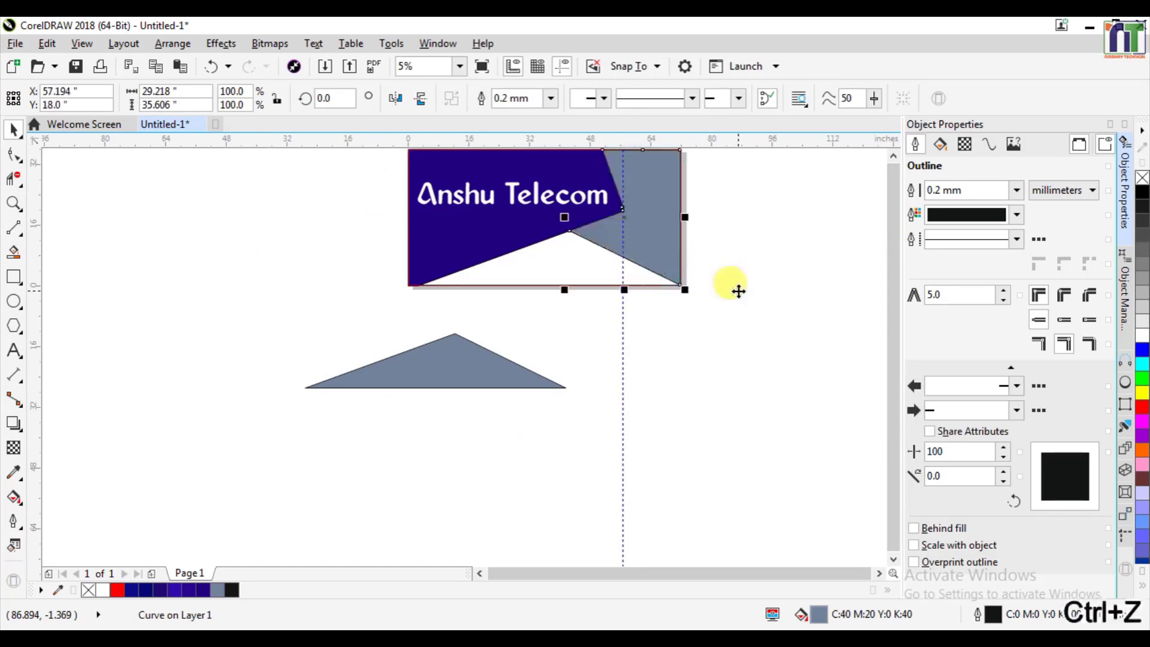
pyautogui.hotkey('ctrl', 'z')
# - Remove the outline from the grey-blue triangle below the blue shape
pyautogui.scroll(1, 616, 240)
pyautogui.scroll(1, 616, 239)
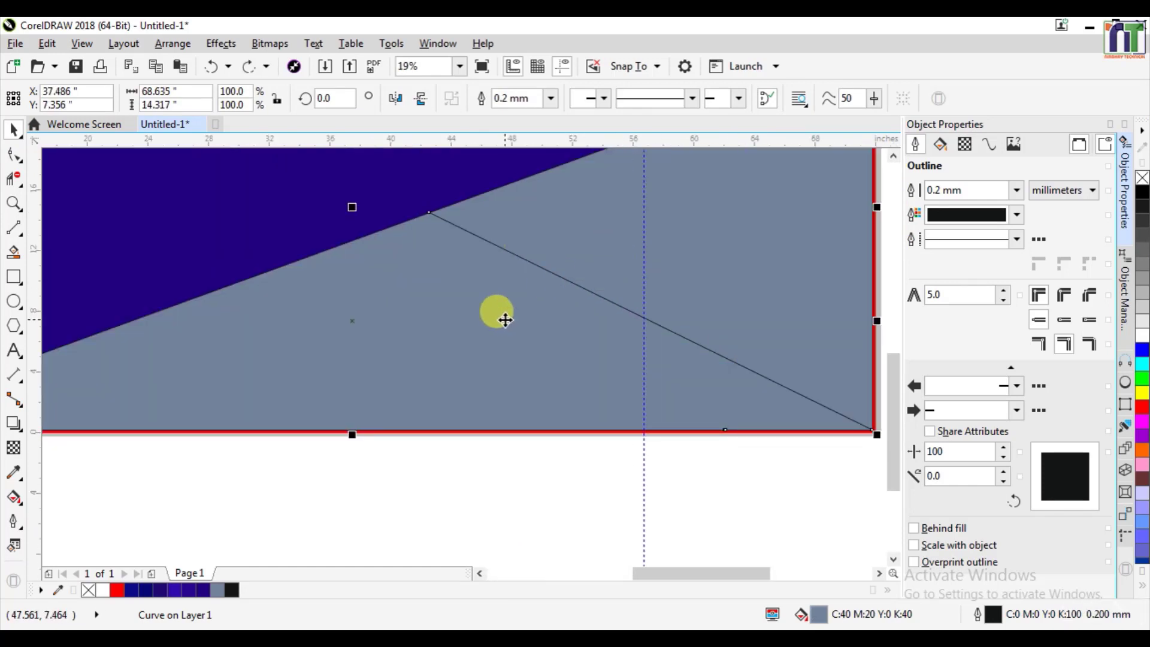
pyautogui.click(1018, 192)
pyautogui.click(983, 215)
pyautogui.scroll(3, 501, 247)
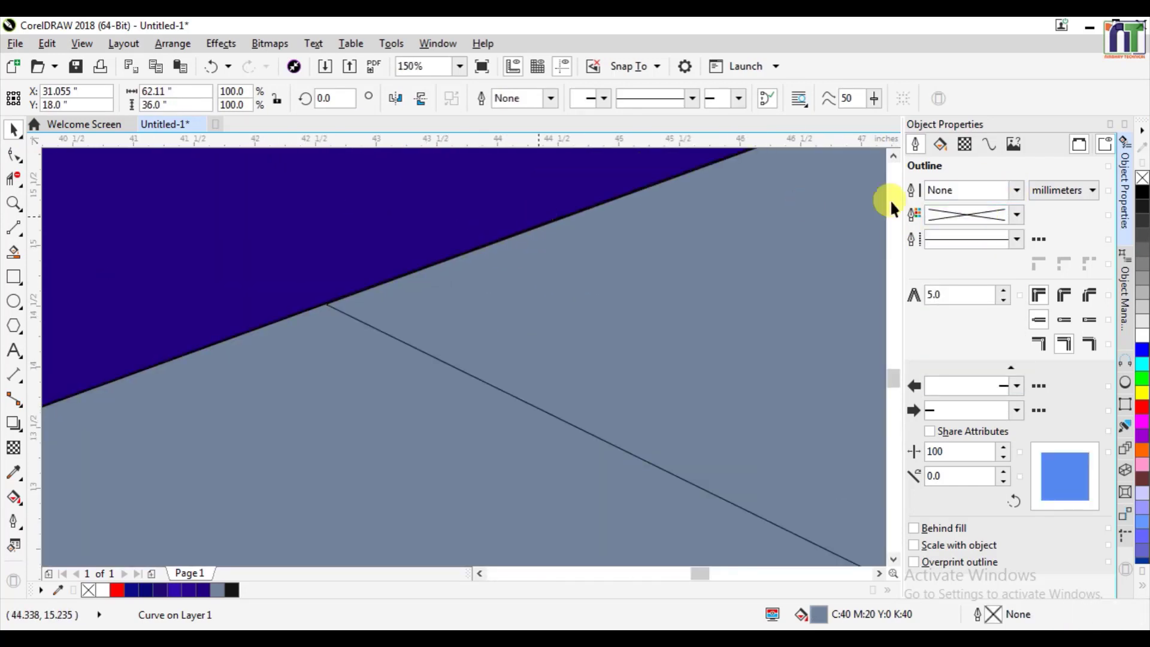
# - Select the black shadow object in the object list and examine its outline settings and the edges of the filled areas
pyautogui.click(1128, 293)
pyautogui.click(1018, 383)
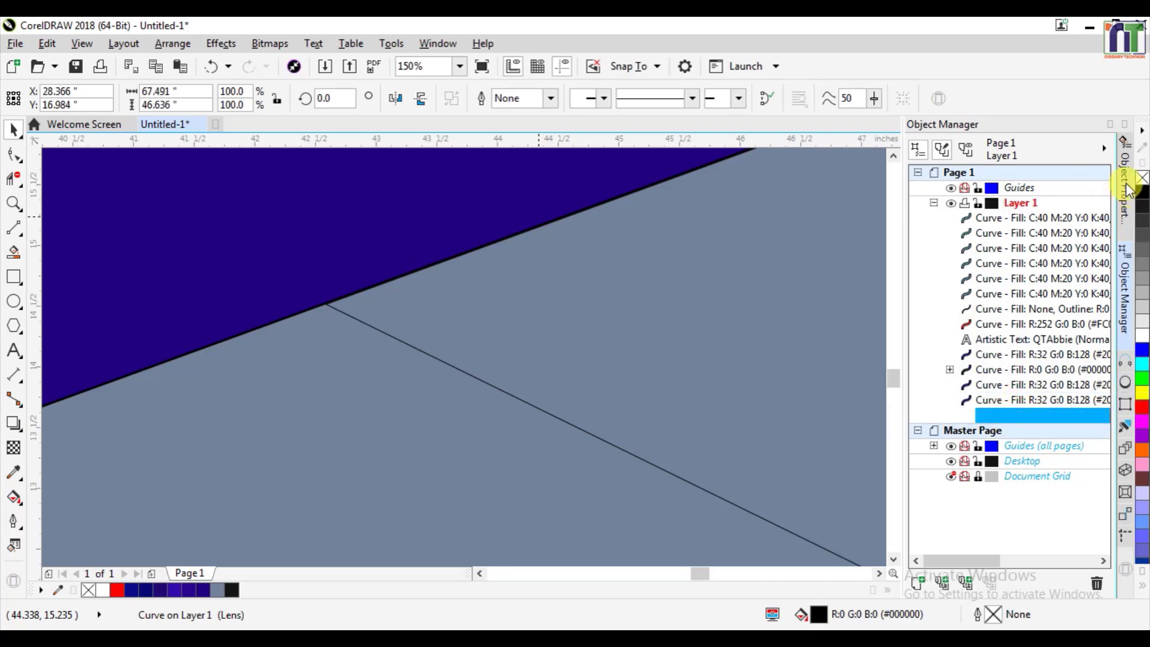
pyautogui.click(1128, 191)
pyautogui.scroll(-5, 720, 184)
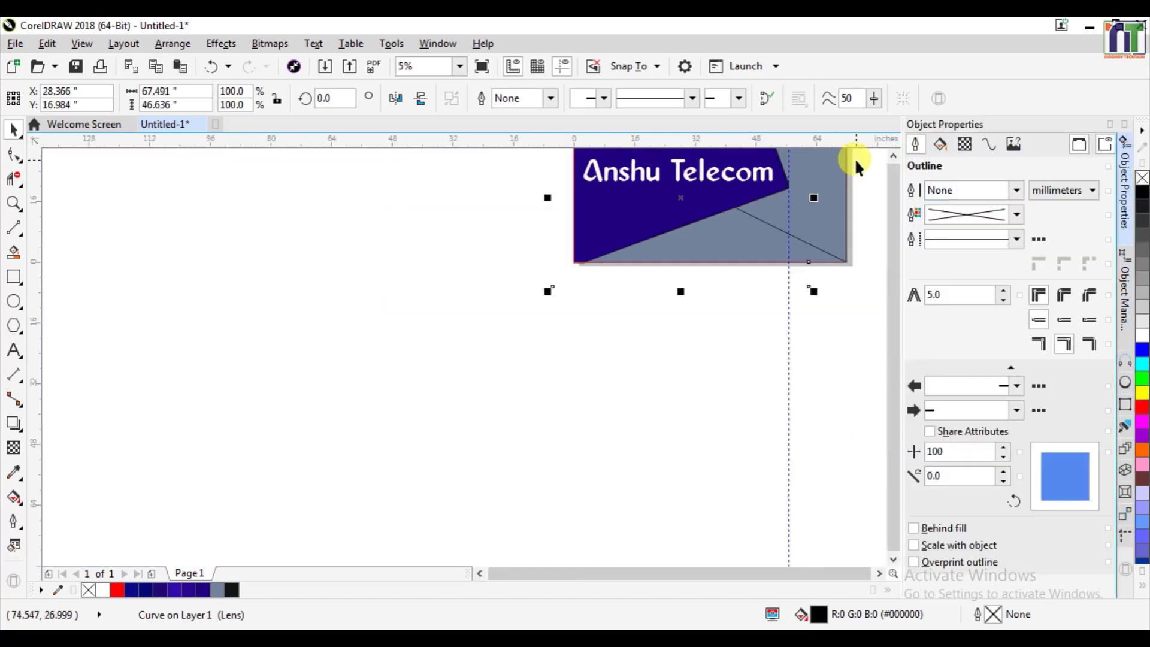
pyautogui.scroll(2, 855, 165)
pyautogui.scroll(3, 760, 230)
pyautogui.scroll(-3, 697, 238)
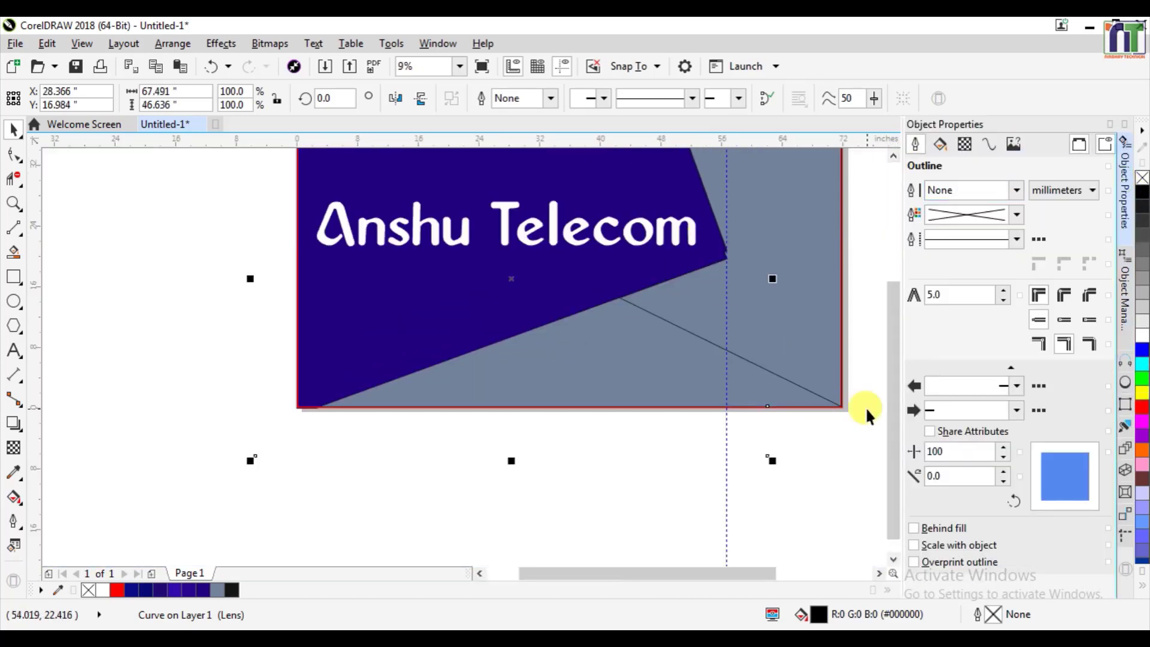
# - Remove the outline from the large grey-blue piece on the banner's right side
pyautogui.scroll(3, 665, 368)
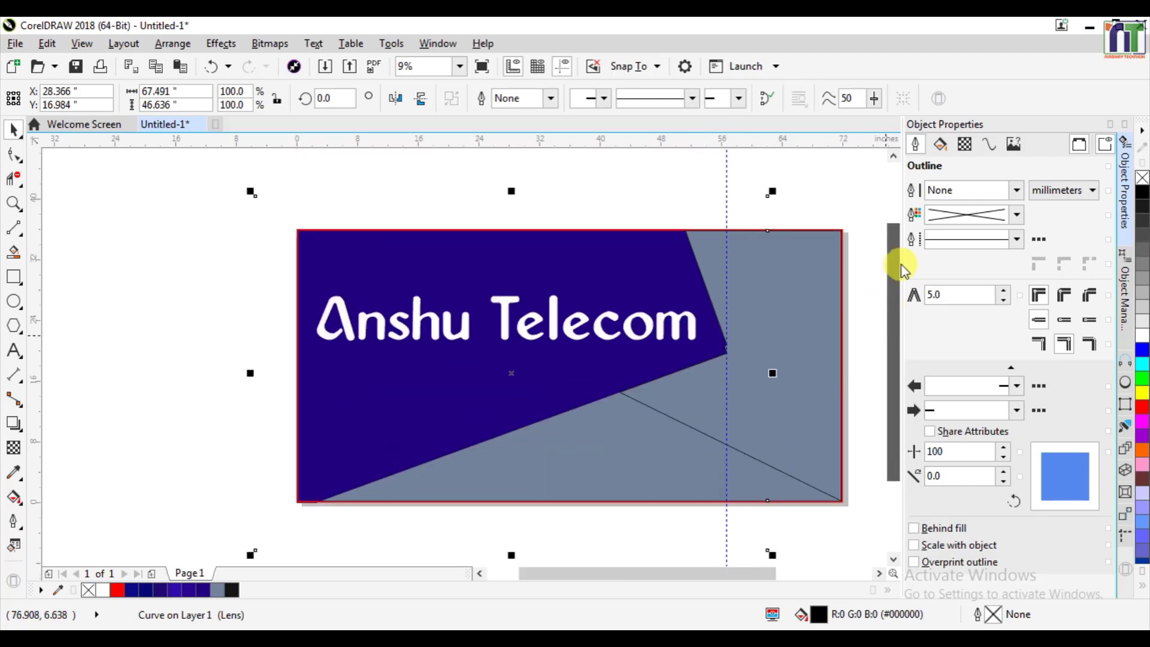
pyautogui.click(707, 351)
pyautogui.click(1016, 190)
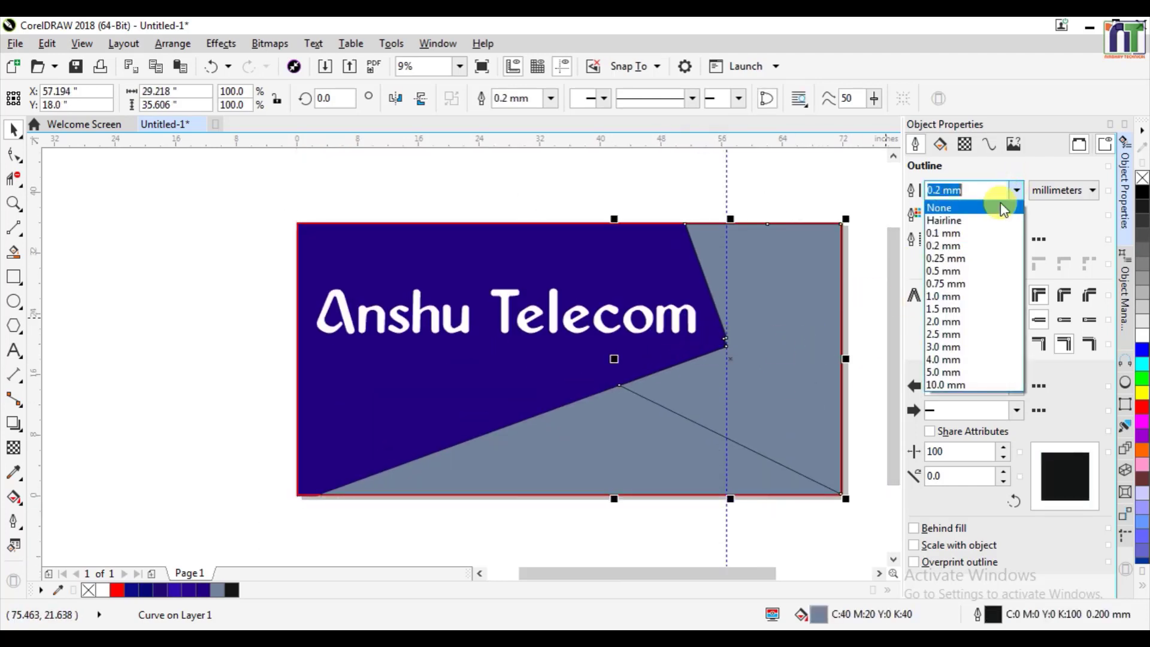
pyautogui.click(1003, 207)
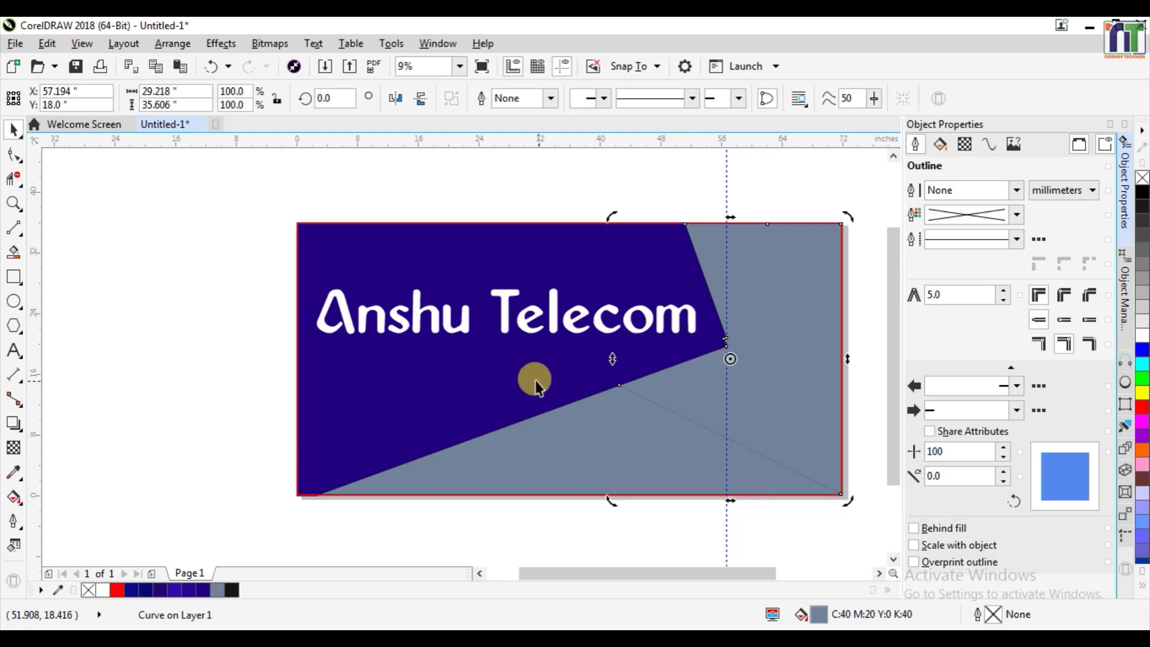
# - Select the dark blue shape, check its entries in the object list and set its outline to none
pyautogui.click(534, 386)
pyautogui.click(1124, 257)
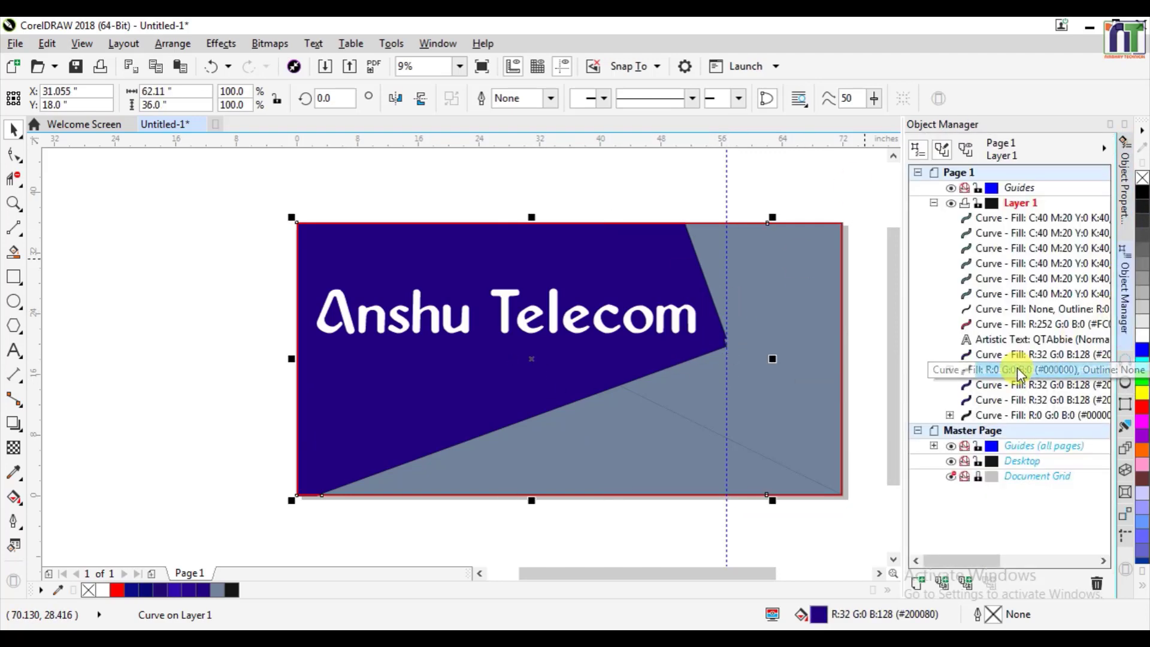
pyautogui.click(1125, 179)
pyautogui.click(1123, 300)
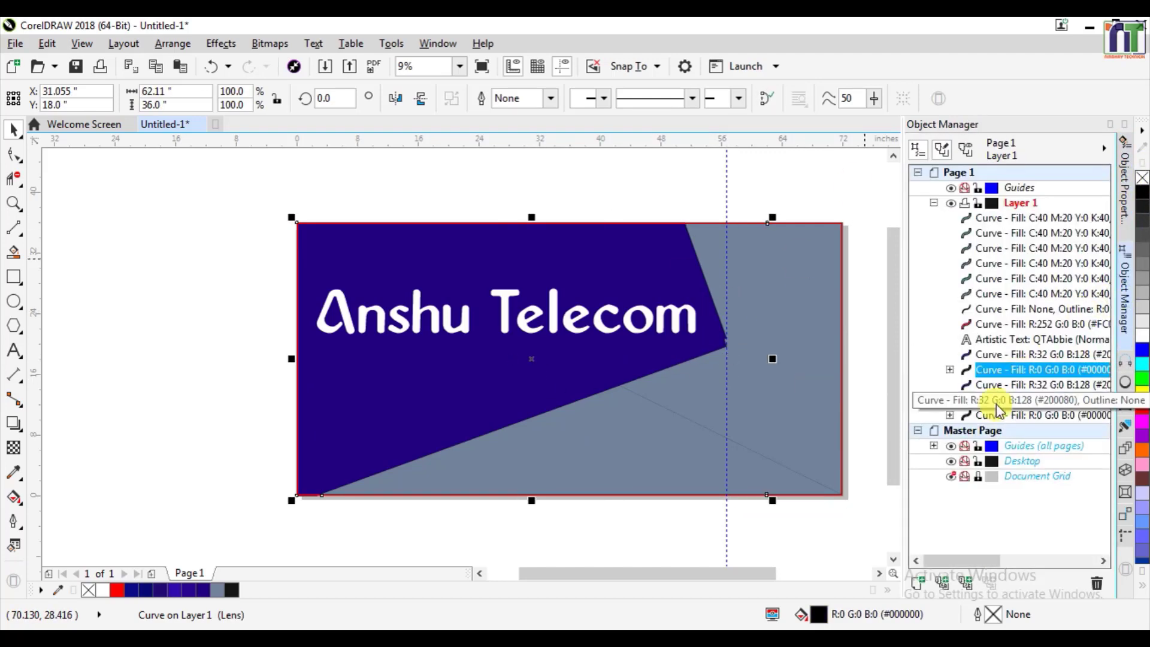
pyautogui.click(982, 380)
pyautogui.click(1125, 179)
pyautogui.click(1016, 190)
pyautogui.click(1011, 208)
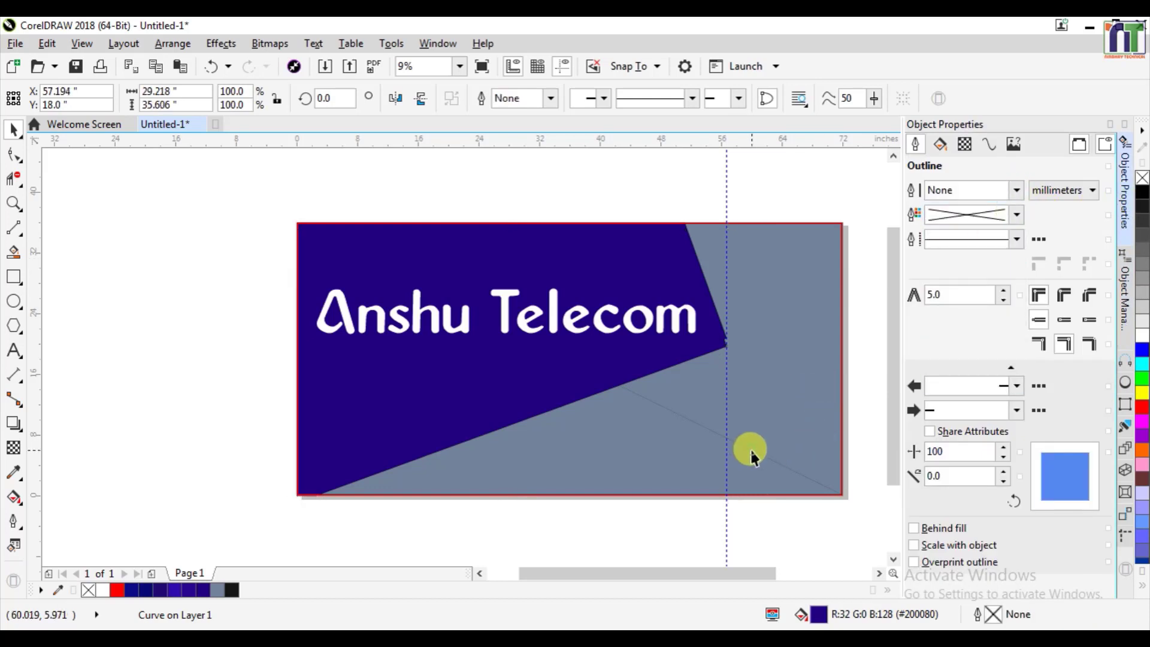
# - Move both grey-blue pieces away from their shared seam and erase the diagonal line running to the bottom-right corner
pyautogui.click(727, 451)
pyautogui.scroll(10, 726, 452)
pyautogui.scroll(-8, 424, 371)
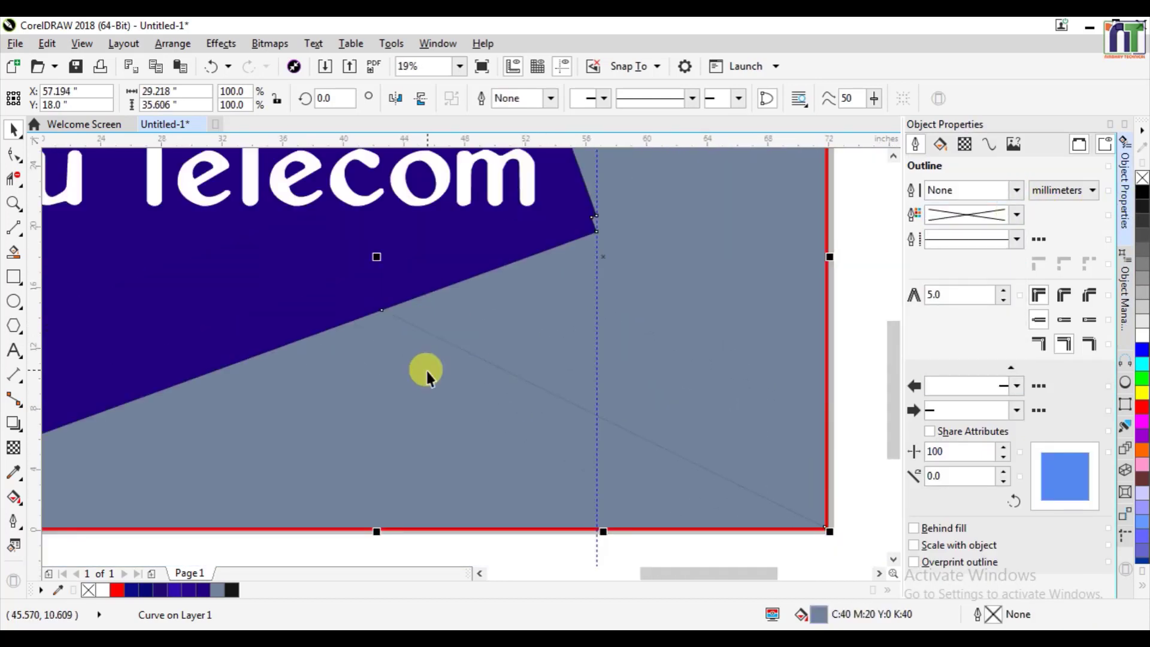
pyautogui.click(440, 335)
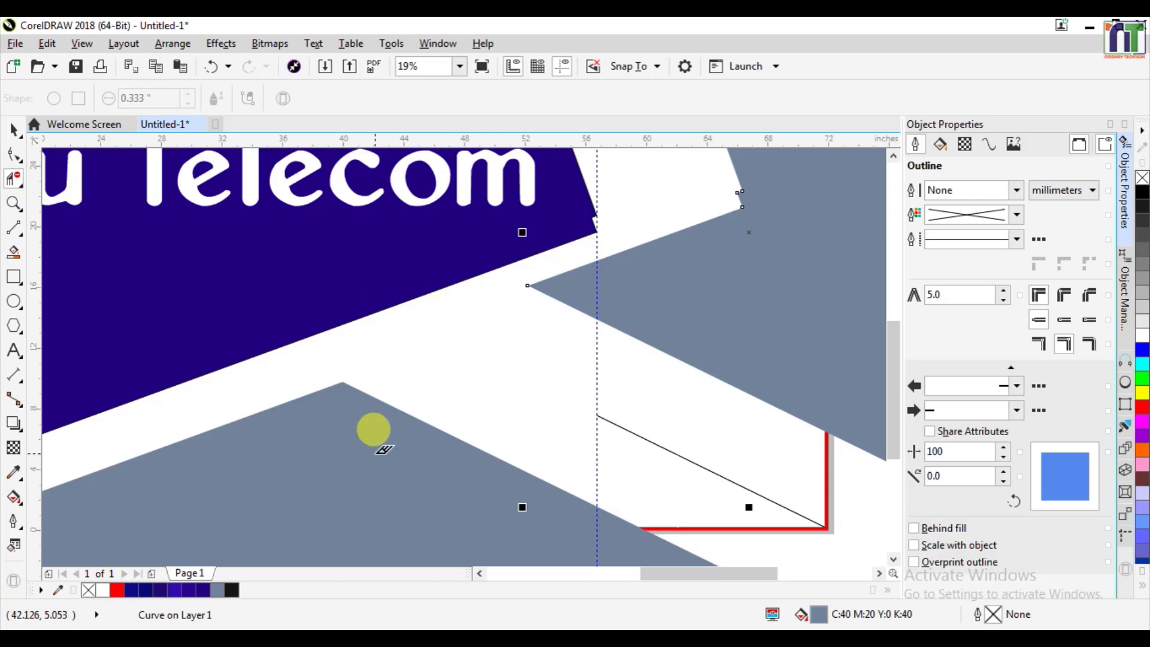
pyautogui.click(14, 179)
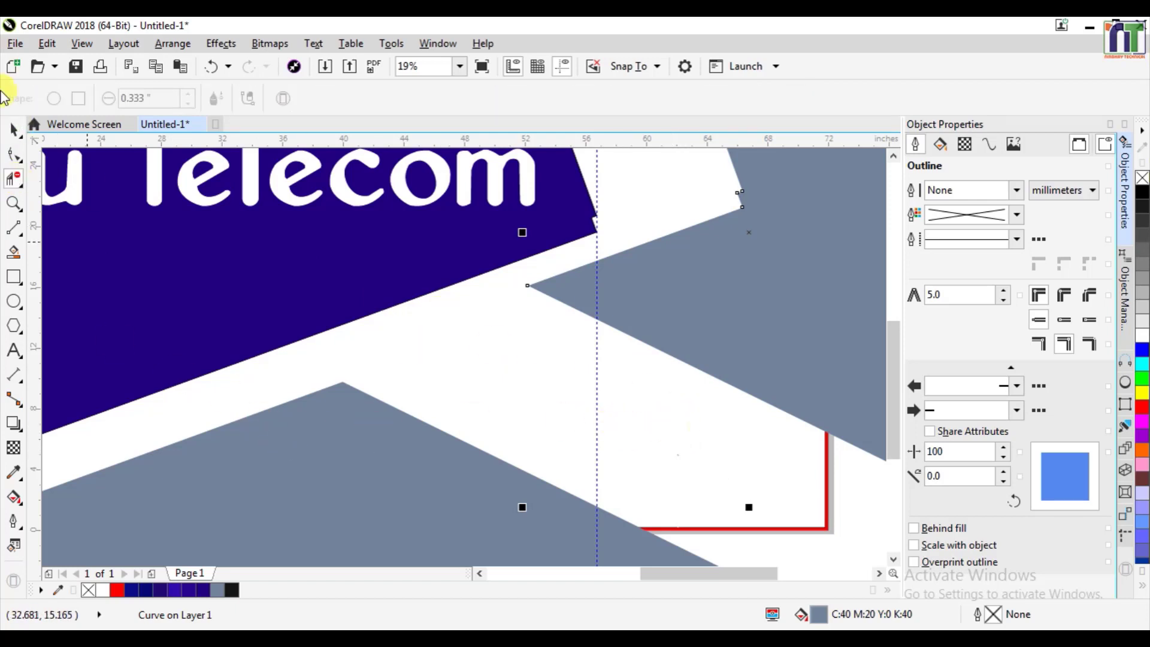
pyautogui.click(11, 132)
# - Move the lower grey-blue triangle back under the blue shape, fitted into the red frame's bottom-right corner
pyautogui.moveTo(302, 476); pyautogui.dragTo(343, 403)
pyautogui.scroll(10, 836, 516)
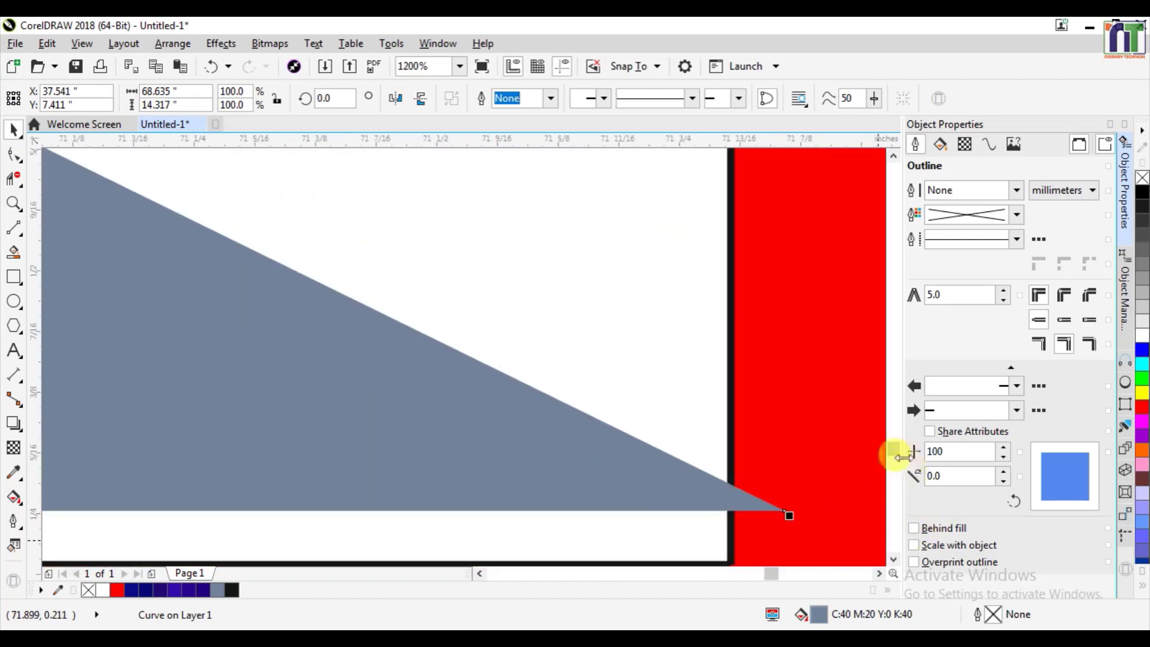
pyautogui.scroll(-2, 675, 398)
pyautogui.moveTo(675, 398); pyautogui.dragTo(626, 465)
pyautogui.scroll(-10, 559, 287)
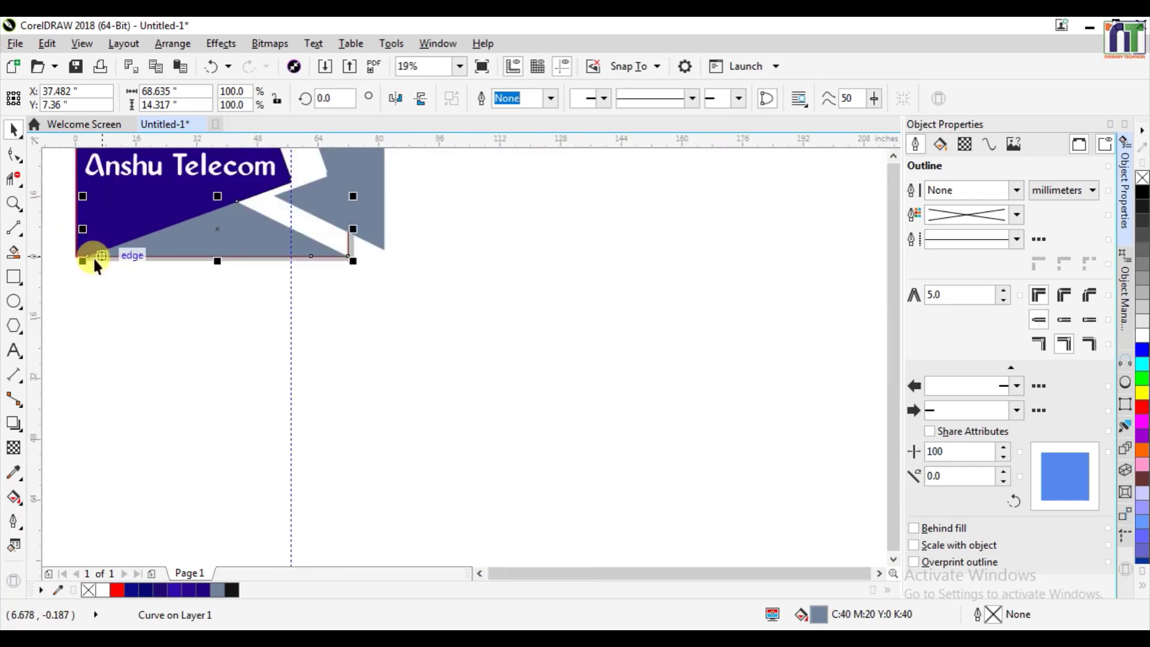
# - Try erasing the black sliver at the grey-blue triangle's bottom-left tip, and undo it
pyautogui.scroll(12, 96, 266)
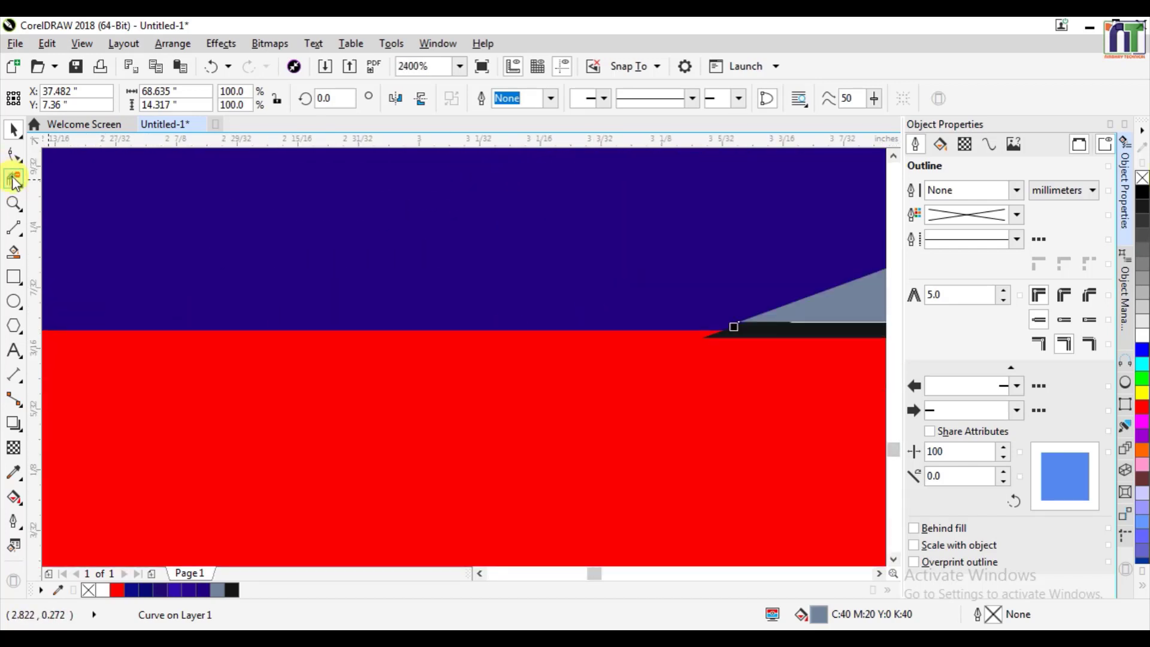
pyautogui.click(15, 179)
pyautogui.click(760, 326)
pyautogui.hotkey('ctrl', 'z')
pyautogui.scroll(-2, 798, 326)
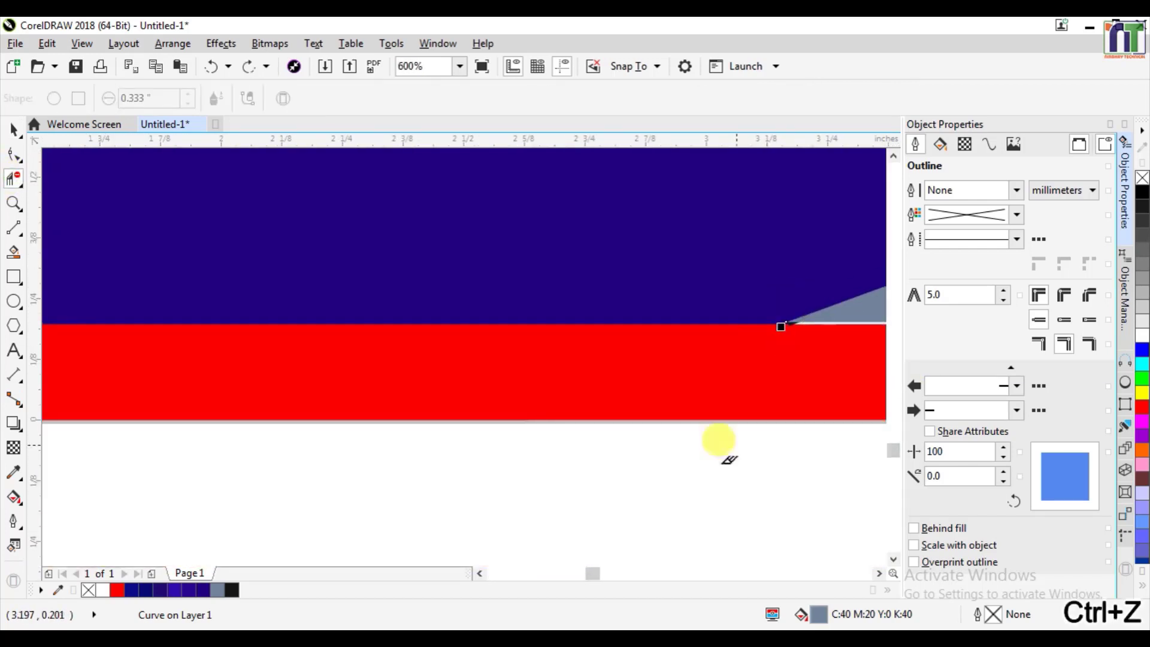
# - Move the large grey-blue piece completely off the banner, below and right of its bottom-right corner
pyautogui.moveTo(589, 576); pyautogui.dragTo(650, 578)
pyautogui.scroll(-6, 742, 423)
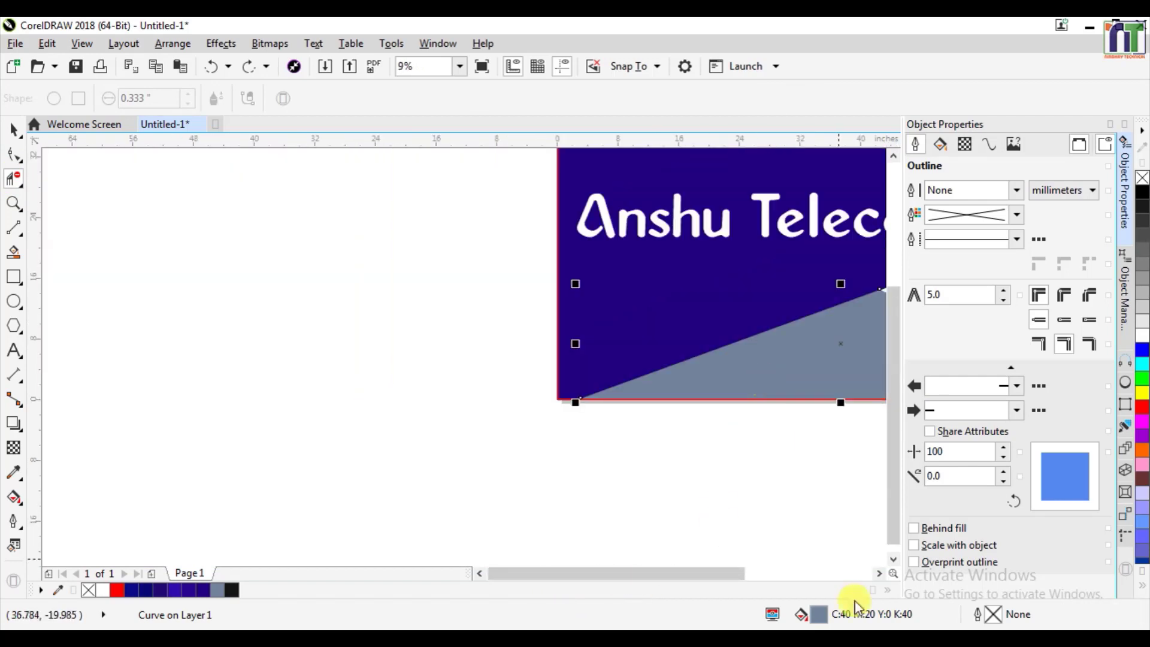
pyautogui.click(878, 575)
pyautogui.click(15, 129)
pyautogui.moveTo(570, 253); pyautogui.dragTo(791, 468)
pyautogui.scroll(9, 554, 300)
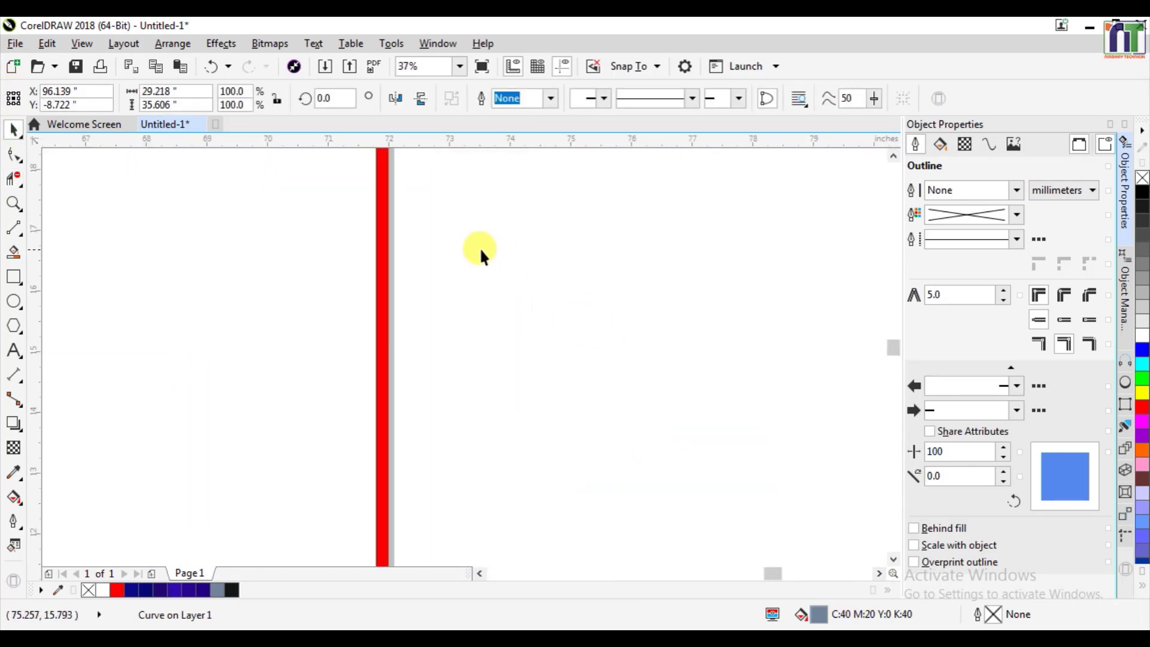
# - Try erasing the black line inside the red frame's right edge and the one at the blue shape's tip, undoing each attempt
pyautogui.click(9, 178)
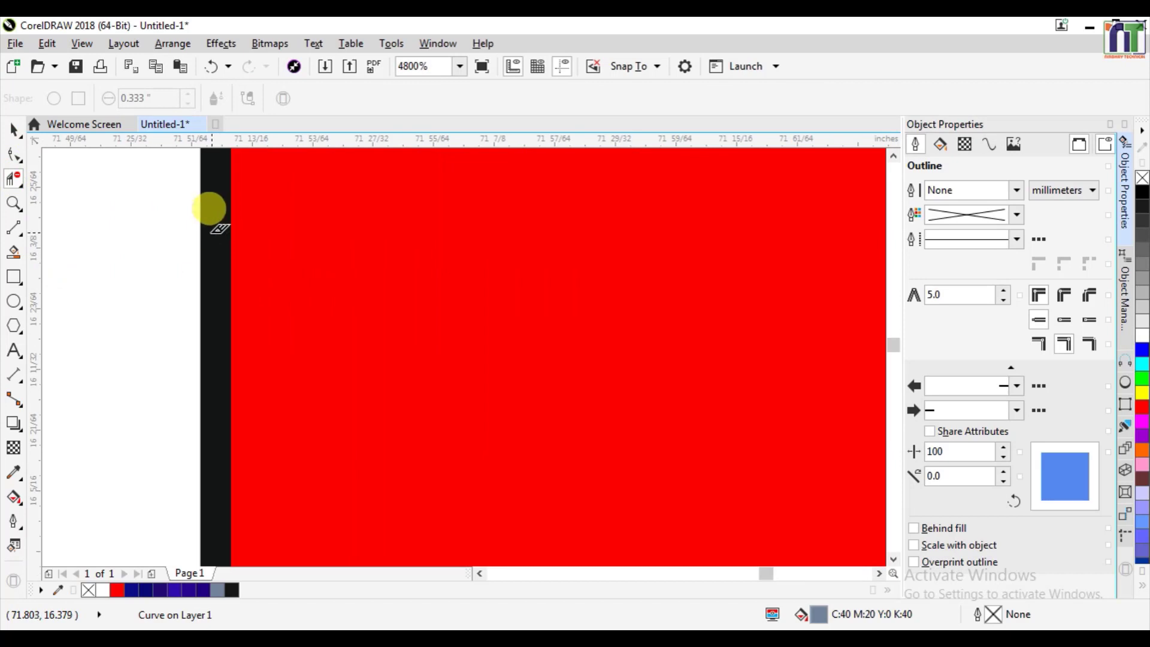
pyautogui.scroll(-10, 213, 206)
pyautogui.hotkey('ctrl', 'z')
pyautogui.scroll(3, 203, 249)
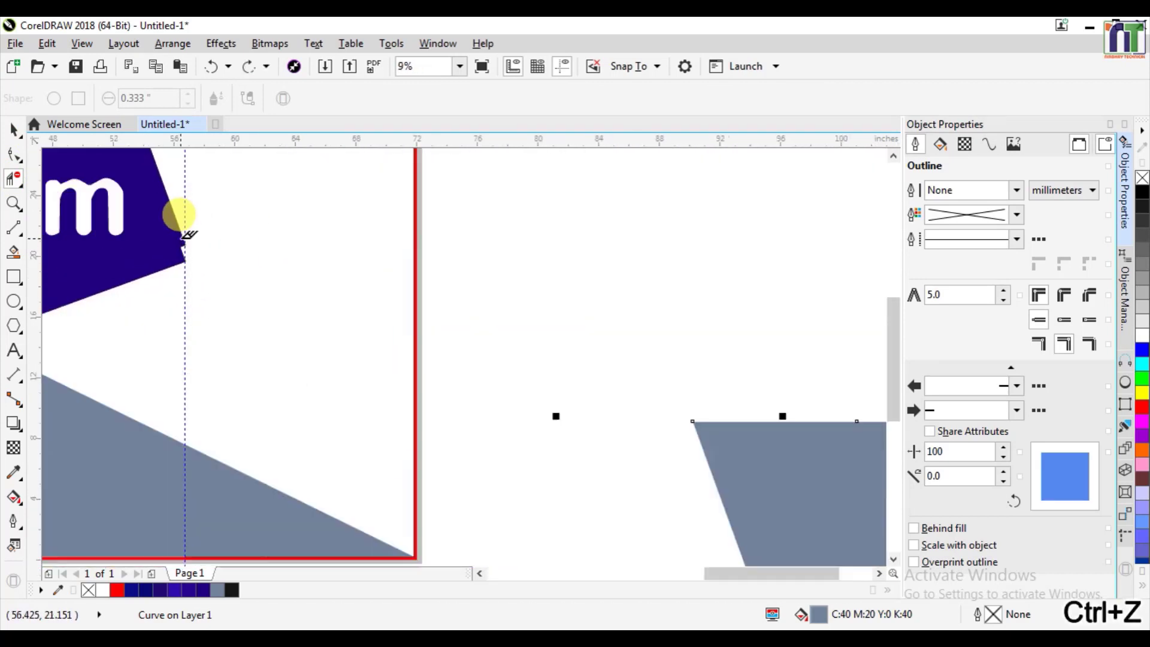
pyautogui.scroll(6, 183, 233)
pyautogui.click(316, 359)
pyautogui.hotkey('ctrl', 'z')
pyautogui.scroll(-7, 323, 361)
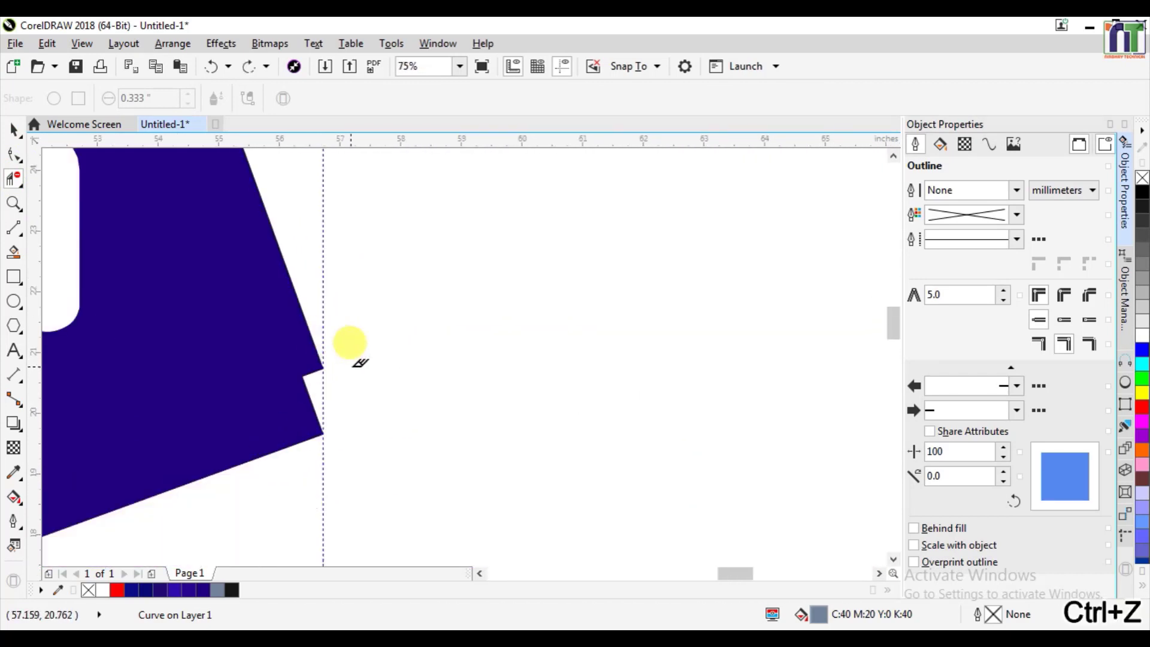
# - Move the large grey-blue piece back onto the banner's right side, fitted against the blue shape and the red frame's bottom-right corner
pyautogui.click(14, 130)
pyautogui.scroll(5, 379, 444)
pyautogui.scroll(-8, 498, 441)
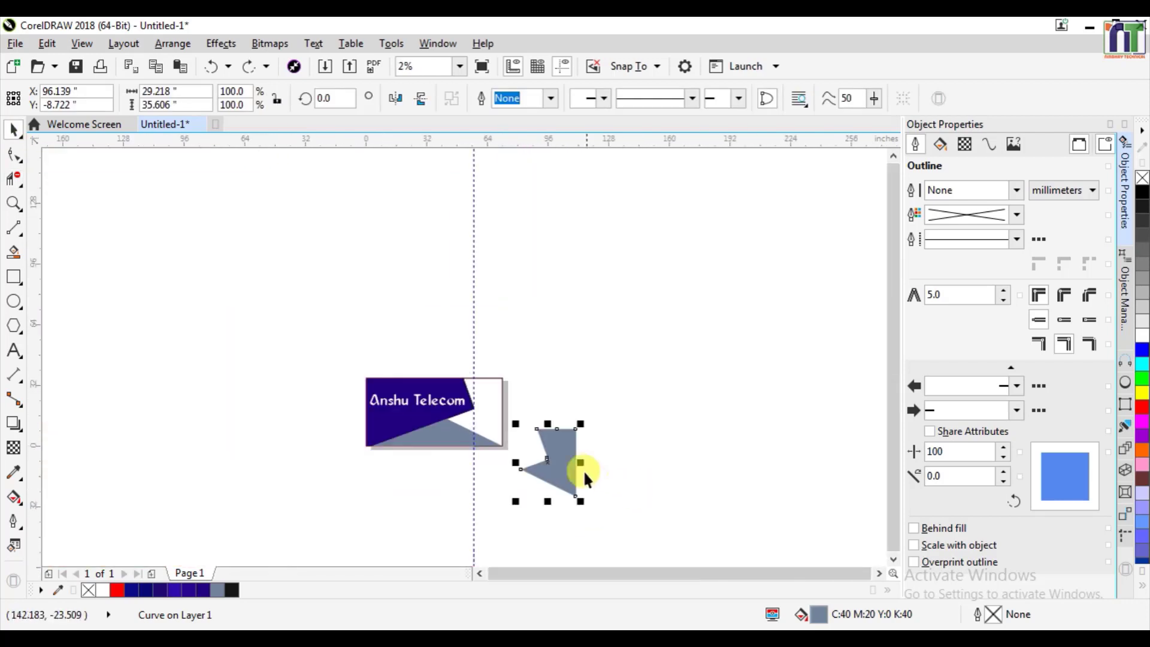
pyautogui.moveTo(583, 470); pyautogui.dragTo(487, 401)
pyautogui.scroll(5, 497, 440)
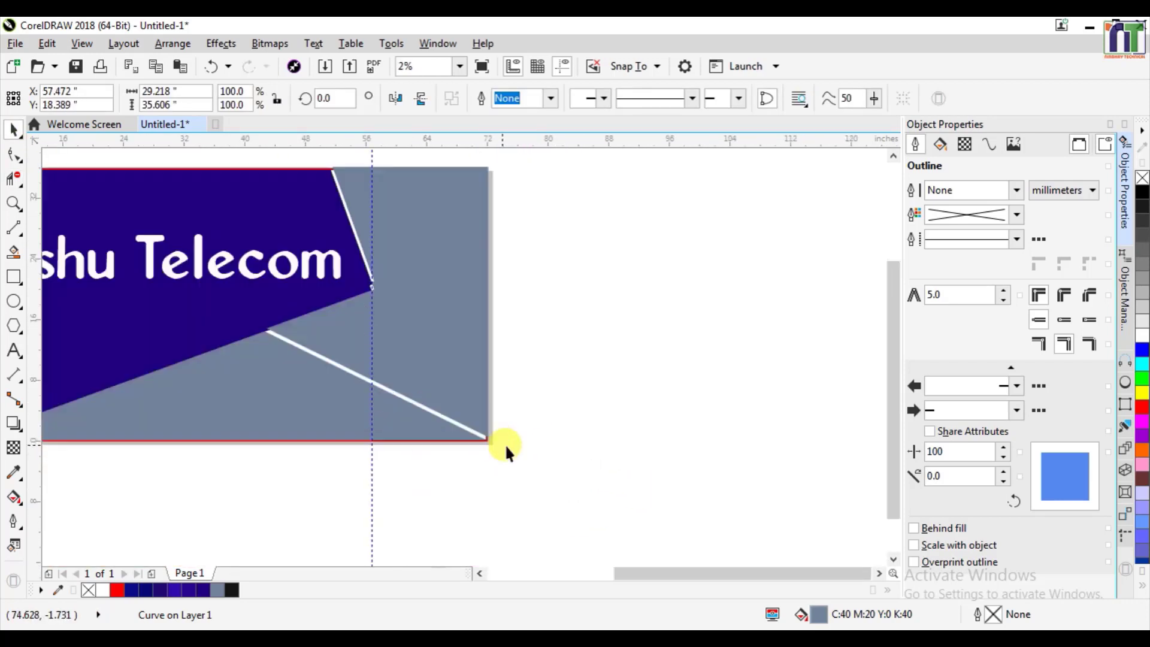
pyautogui.scroll(2, 485, 448)
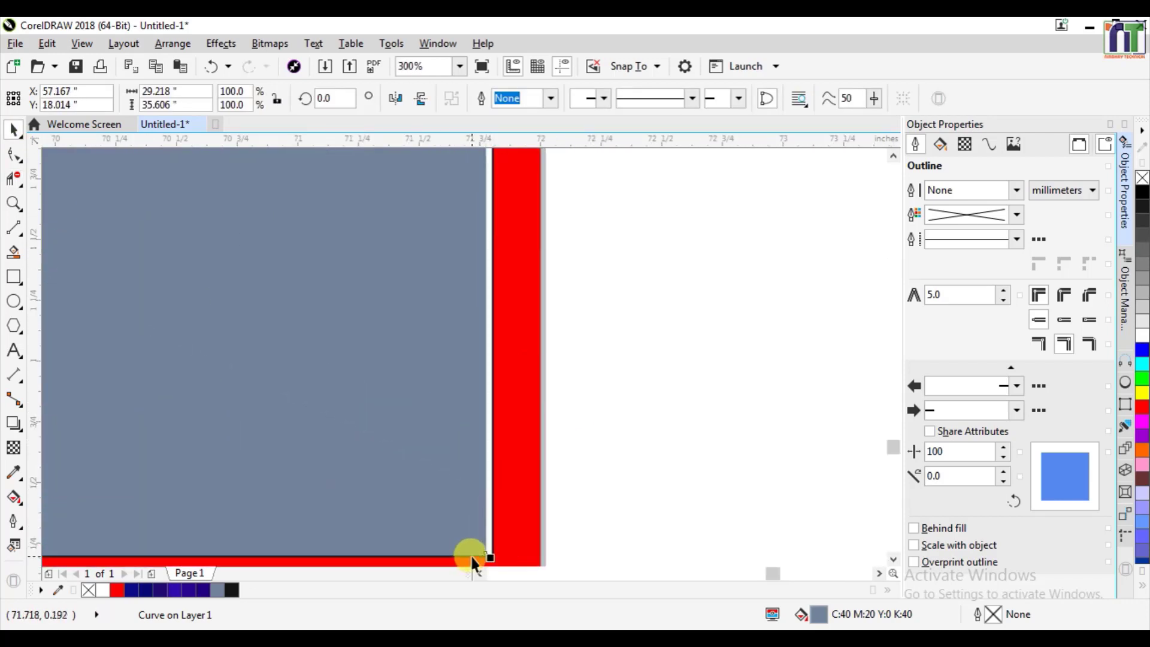
pyautogui.scroll(2, 885, 503)
pyautogui.moveTo(892, 459); pyautogui.dragTo(899, 450)
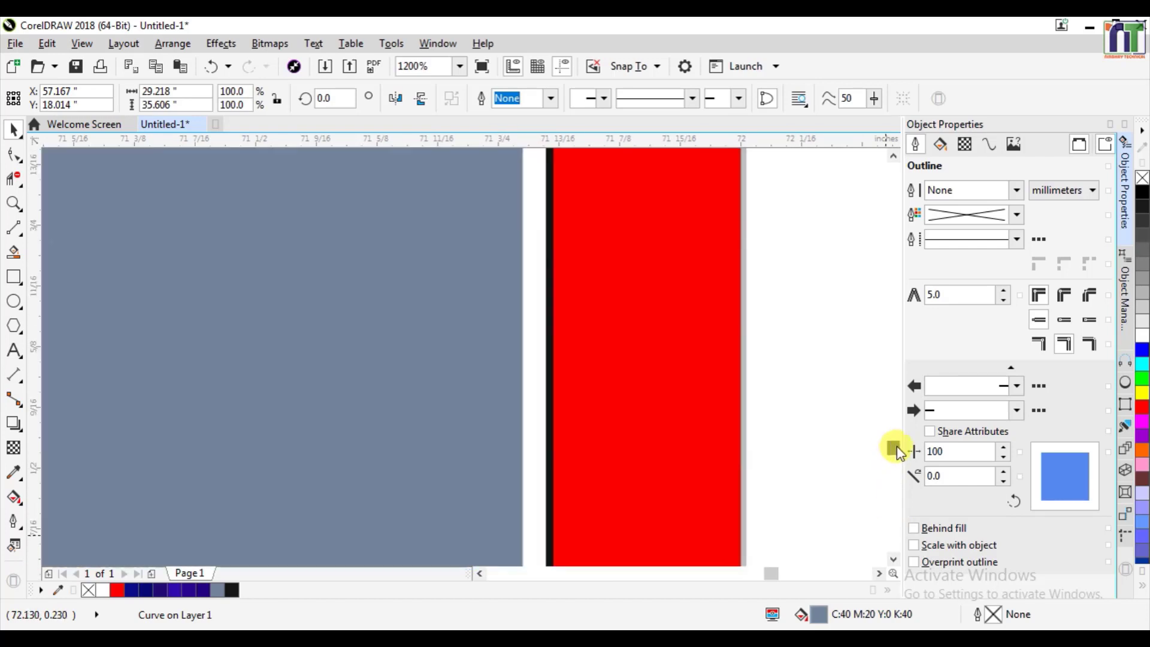
pyautogui.click(893, 561)
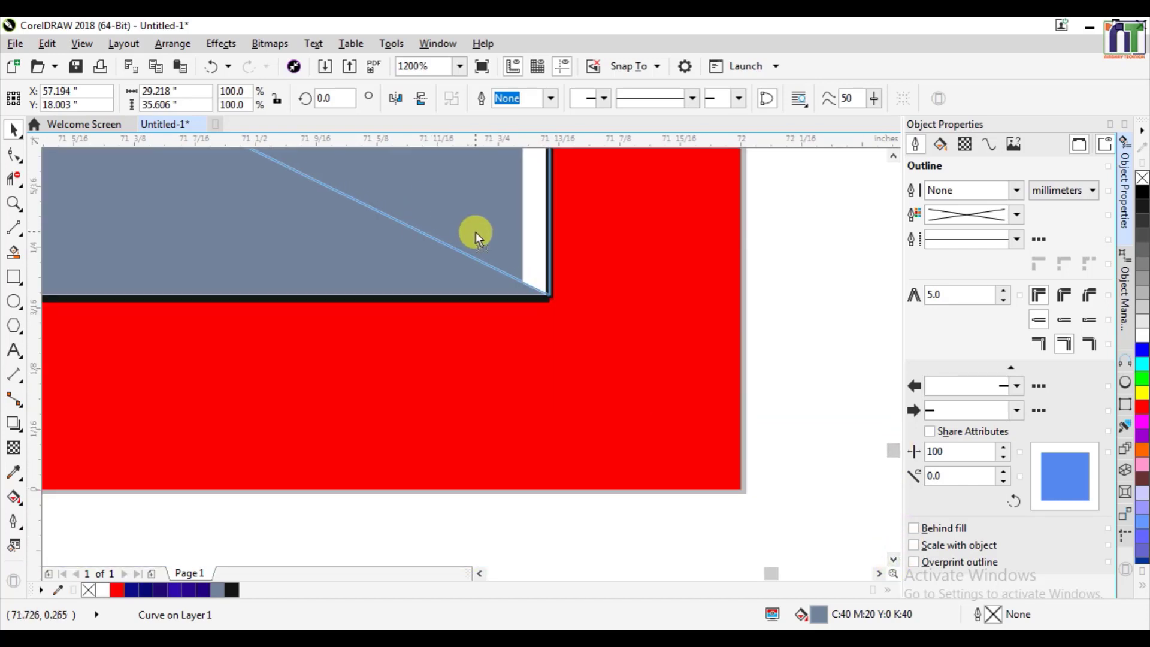
pyautogui.scroll(-3, 443, 229)
pyautogui.scroll(3, 308, 146)
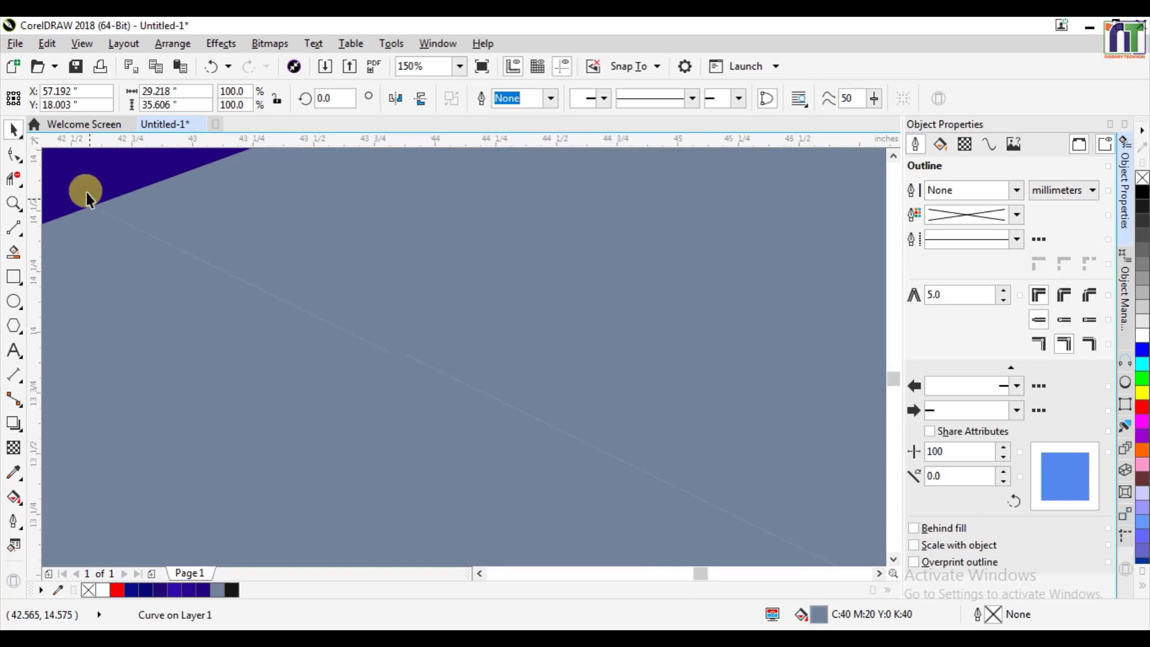
# - Adjust the lower grey-blue triangle to meet the large piece along the diagonal seam, and check both ends of the seam
pyautogui.scroll(10, 138, 219)
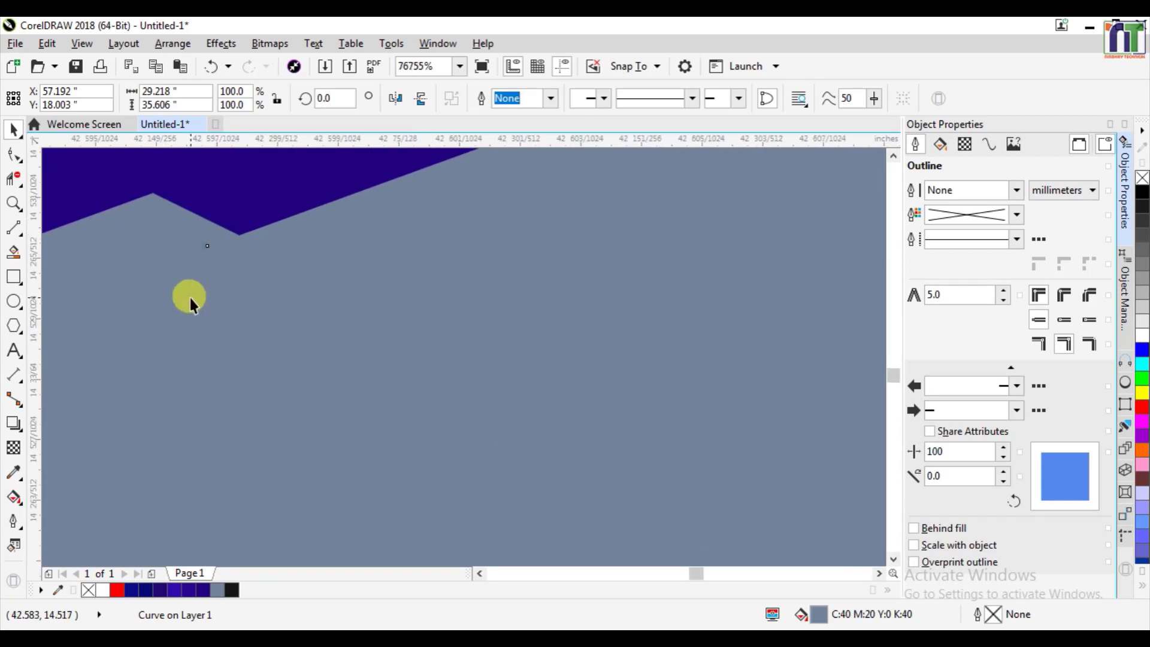
pyautogui.scroll(-12, 189, 295)
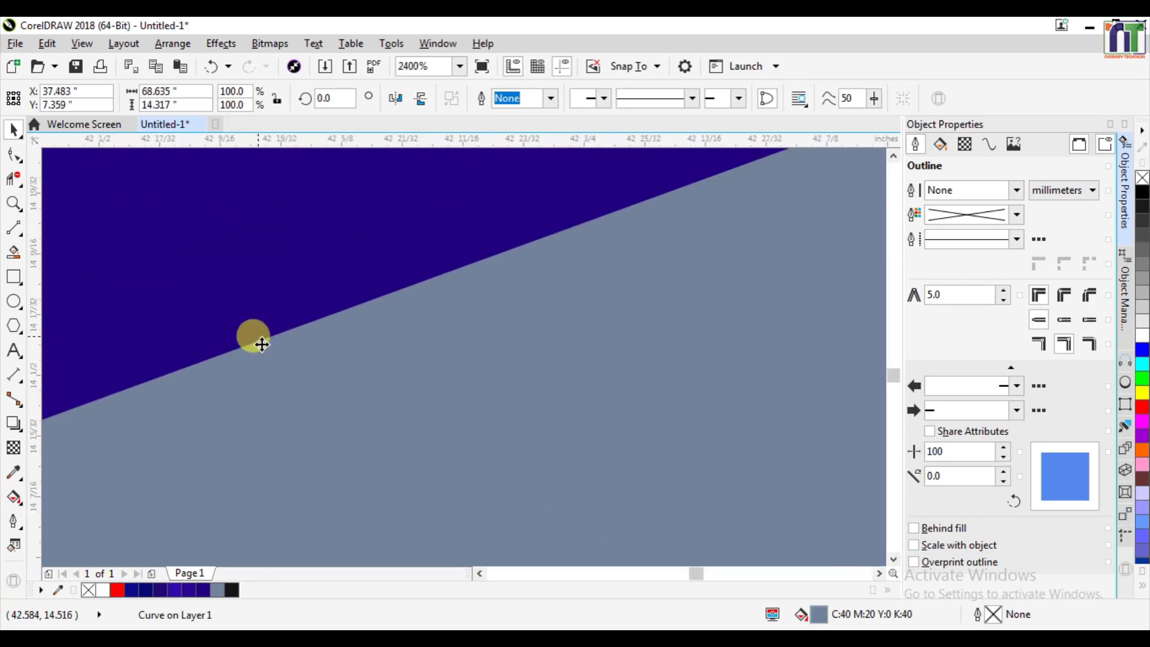
pyautogui.scroll(6, 580, 509)
pyautogui.scroll(-4, 690, 436)
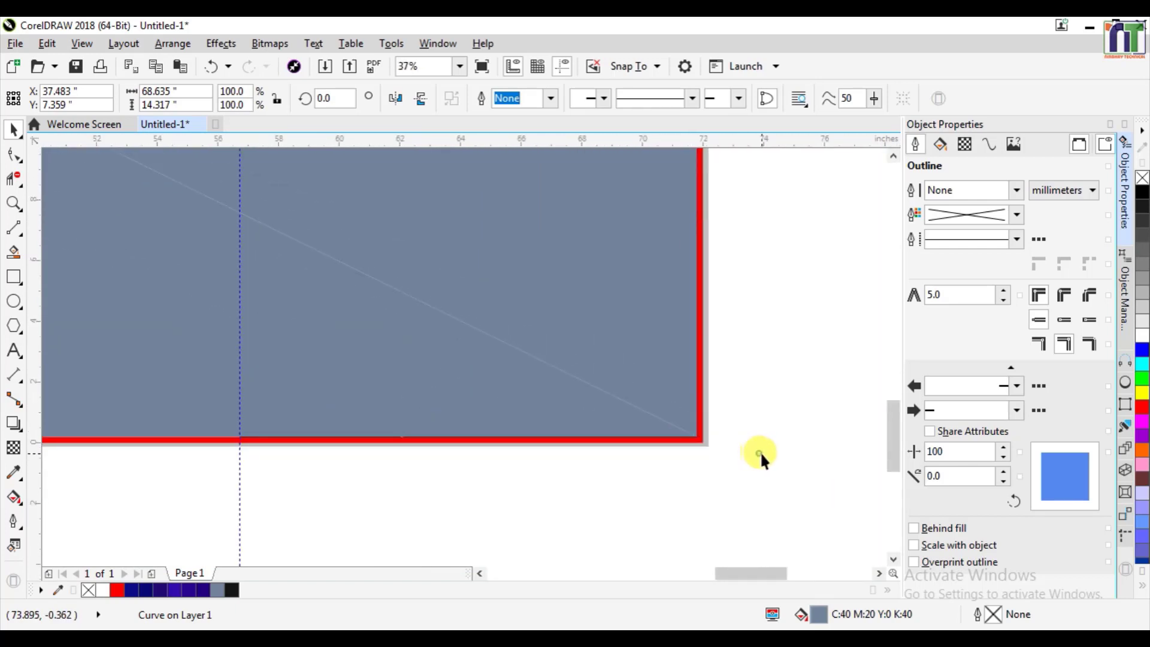
pyautogui.click(769, 452)
pyautogui.moveTo(895, 442); pyautogui.dragTo(894, 401)
pyautogui.scroll(-3, 539, 367)
pyautogui.scroll(5, 473, 396)
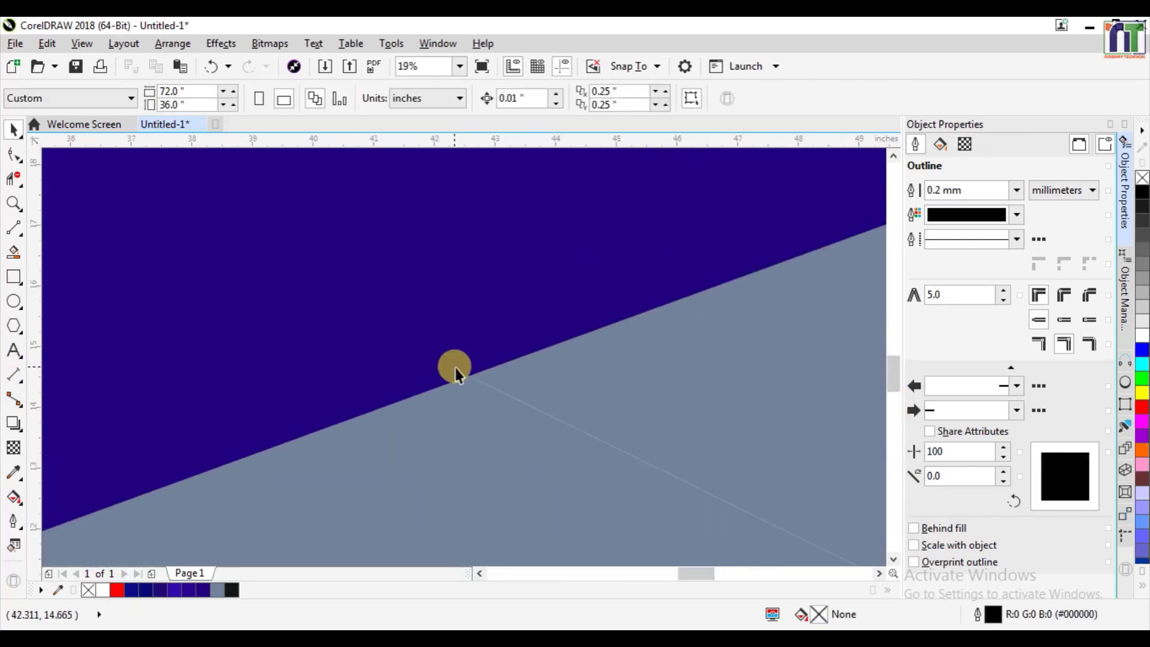
pyautogui.scroll(-4, 455, 368)
# - Send the large grey-blue piece on the banner's right side back one level in the stacking order
pyautogui.click(526, 436)
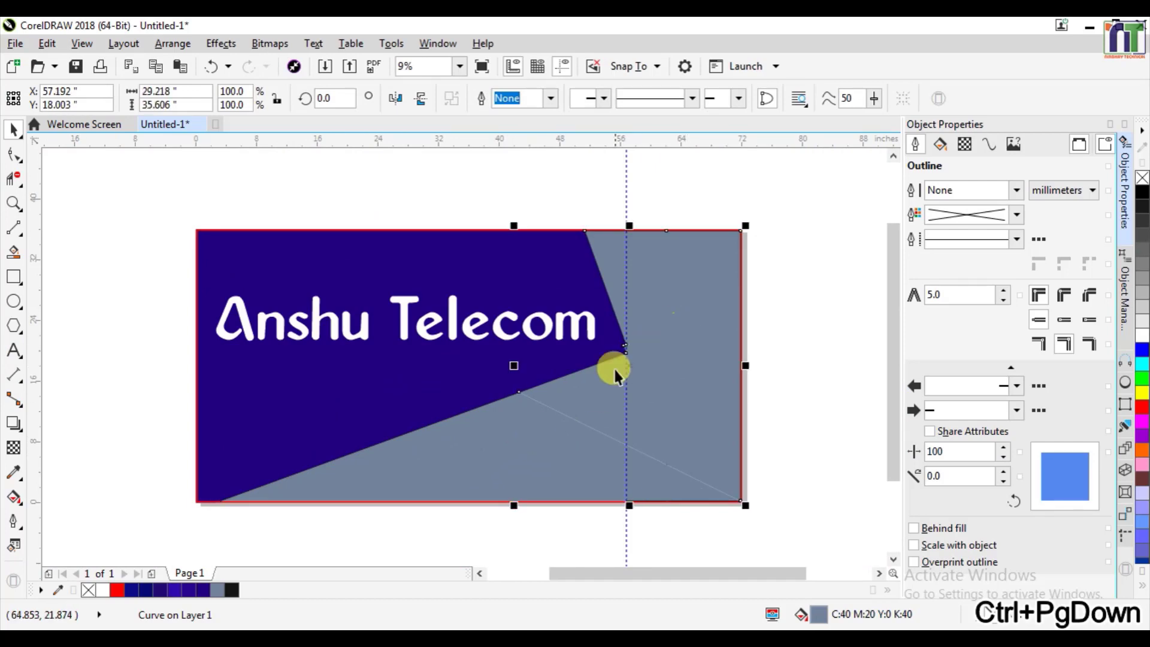
pyautogui.scroll(3, 555, 325)
pyautogui.scroll(-4, 555, 323)
pyautogui.scroll(1, 580, 349)
pyautogui.click(620, 313)
pyautogui.click(751, 321)
# - Move the leftover open outline around the blue shape's right tip off the banner and delete it
pyautogui.scroll(3, 576, 279)
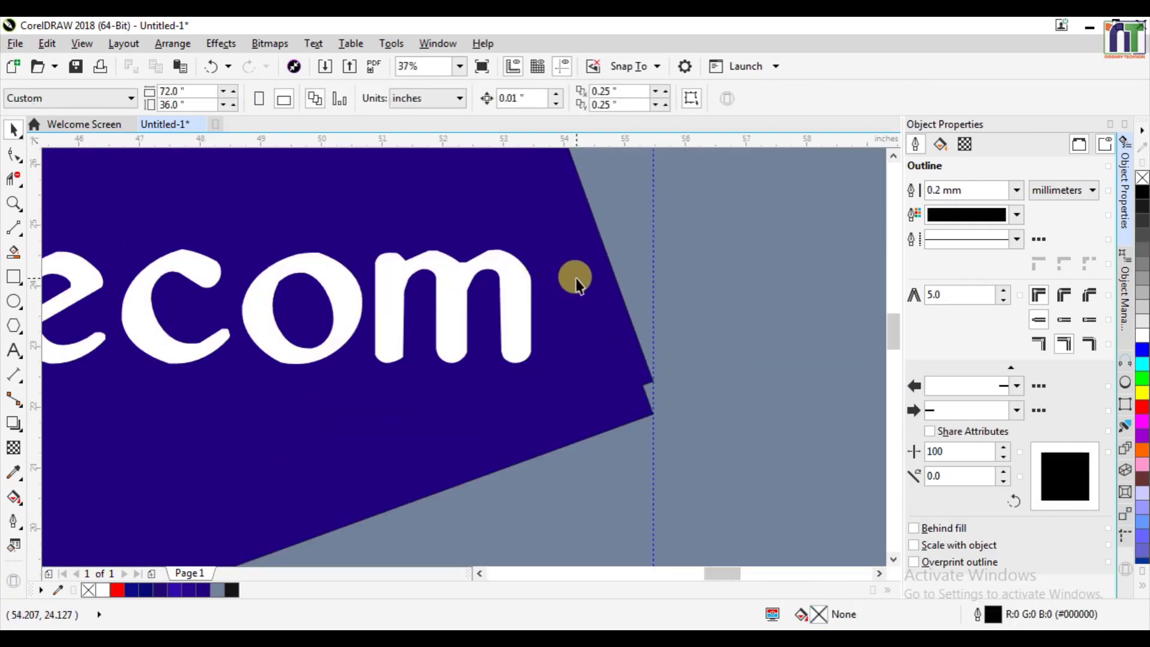
pyautogui.scroll(-2, 576, 282)
pyautogui.click(658, 360)
pyautogui.scroll(-3, 688, 347)
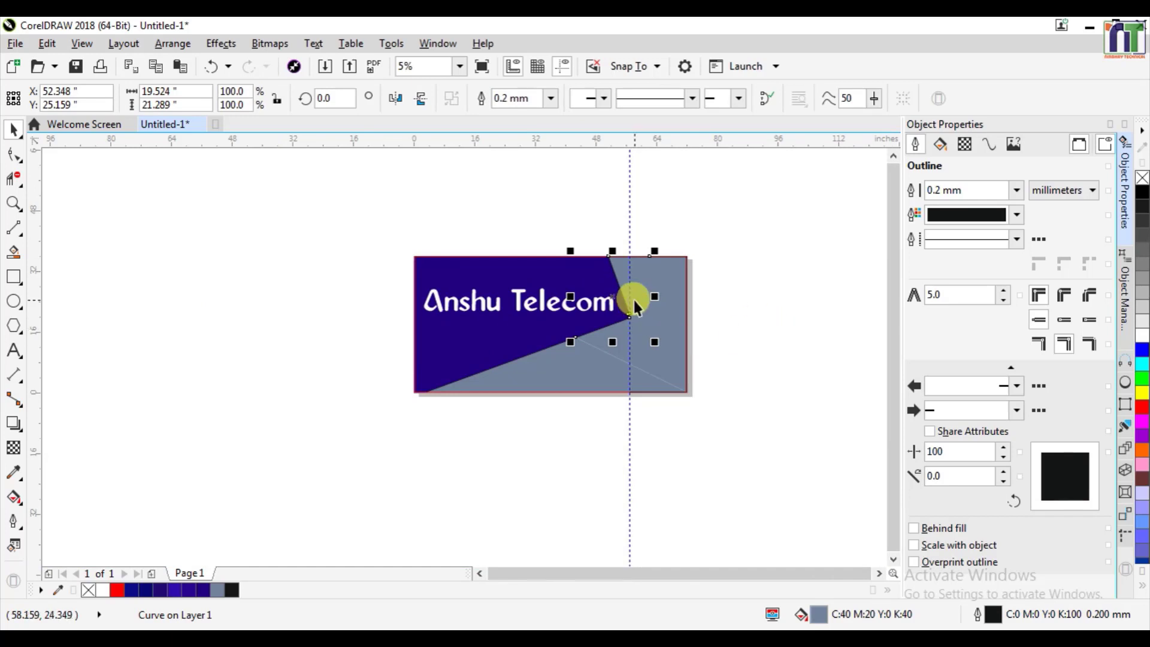
pyautogui.moveTo(618, 287); pyautogui.dragTo(771, 206)
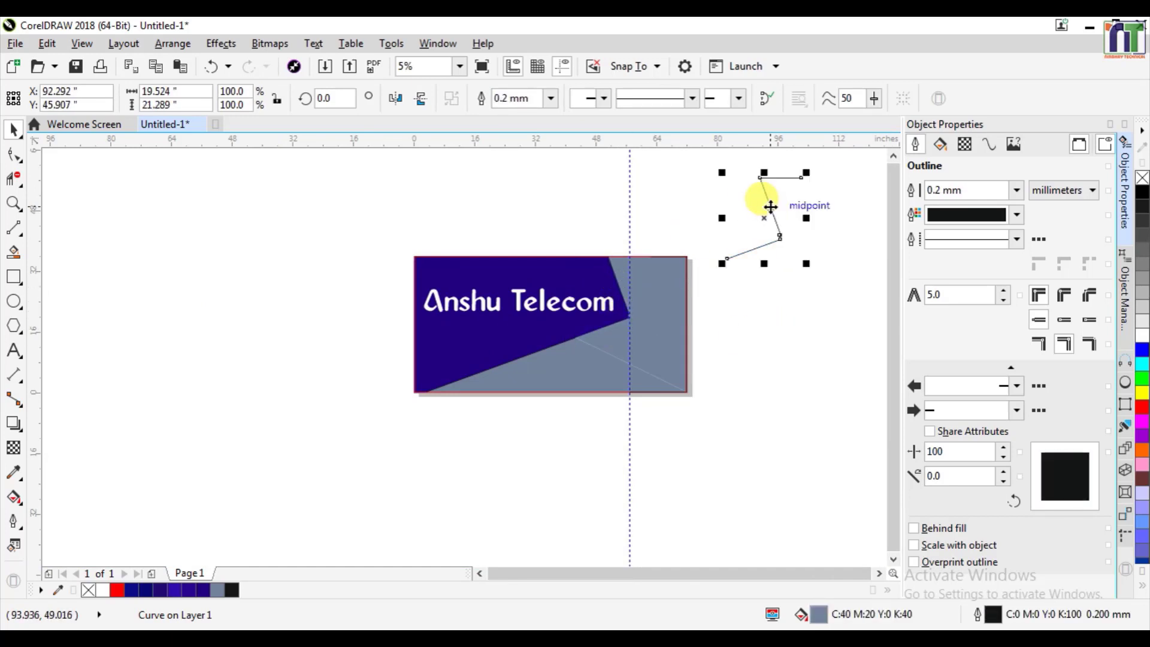
pyautogui.press('Delete')
# - Pull the next leftover outline piece out of the banner artwork and delete it
pyautogui.scroll(3, 617, 303)
pyautogui.scroll(-2, 652, 300)
pyautogui.scroll(2, 510, 377)
pyautogui.moveTo(510, 373); pyautogui.dragTo(346, 378)
pyautogui.press('Delete')
# - Delete the remaining leftover outline piece and check the banner's bottom-right edge for further stray lines
pyautogui.scroll(-2, 666, 340)
pyautogui.scroll(3, 693, 435)
pyautogui.scroll(-3, 694, 441)
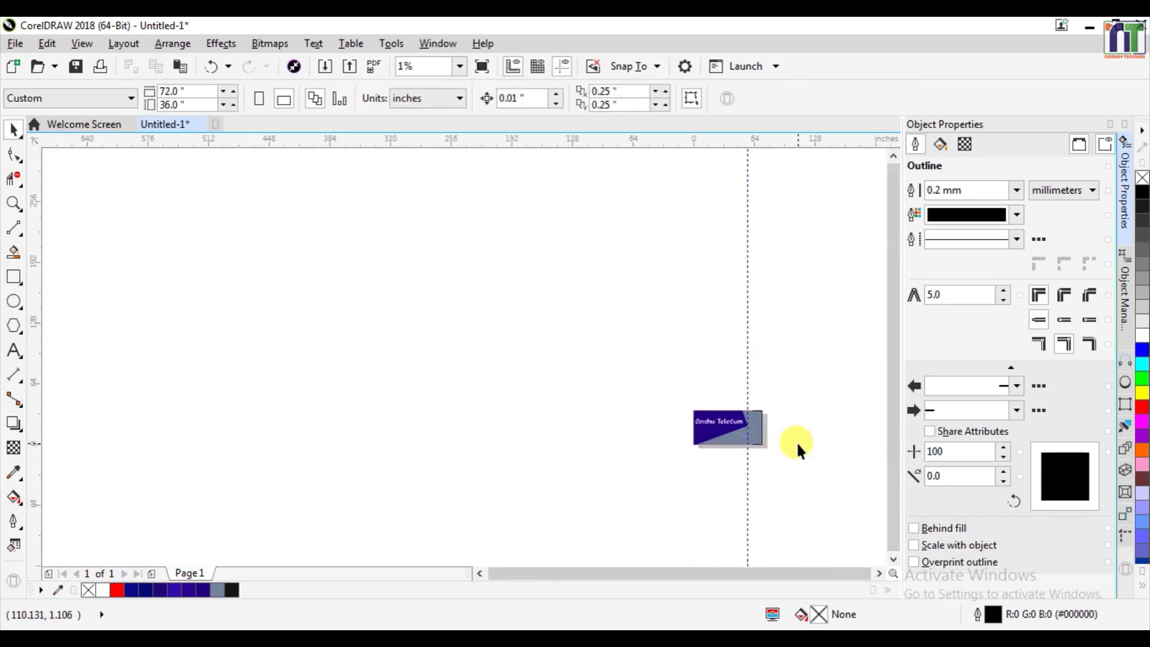
pyautogui.scroll(2, 798, 443)
pyautogui.click(773, 406)
pyautogui.press('Delete')
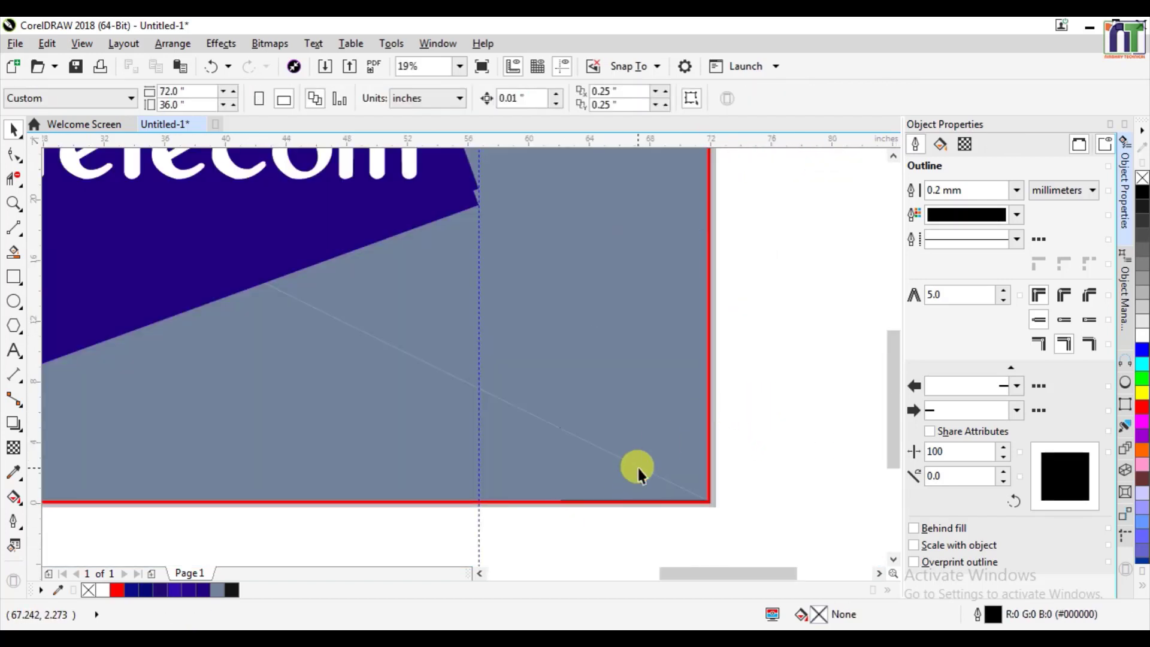
pyautogui.scroll(5, 701, 539)
pyautogui.click(707, 499)
pyautogui.scroll(-5, 689, 462)
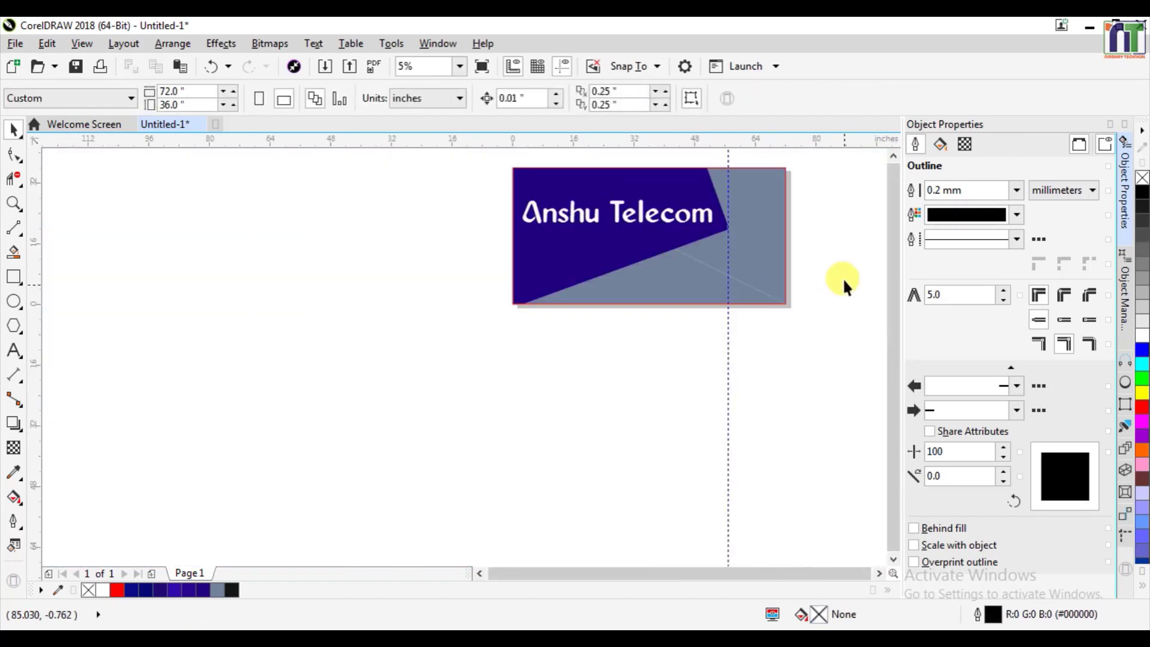
# - Add a drop shadow falling downward from the top edge of the lower dark blue shape, with 50 opacity and 15 feathering
pyautogui.scroll(5, 757, 169)
pyautogui.scroll(-5, 755, 269)
pyautogui.scroll(3, 746, 339)
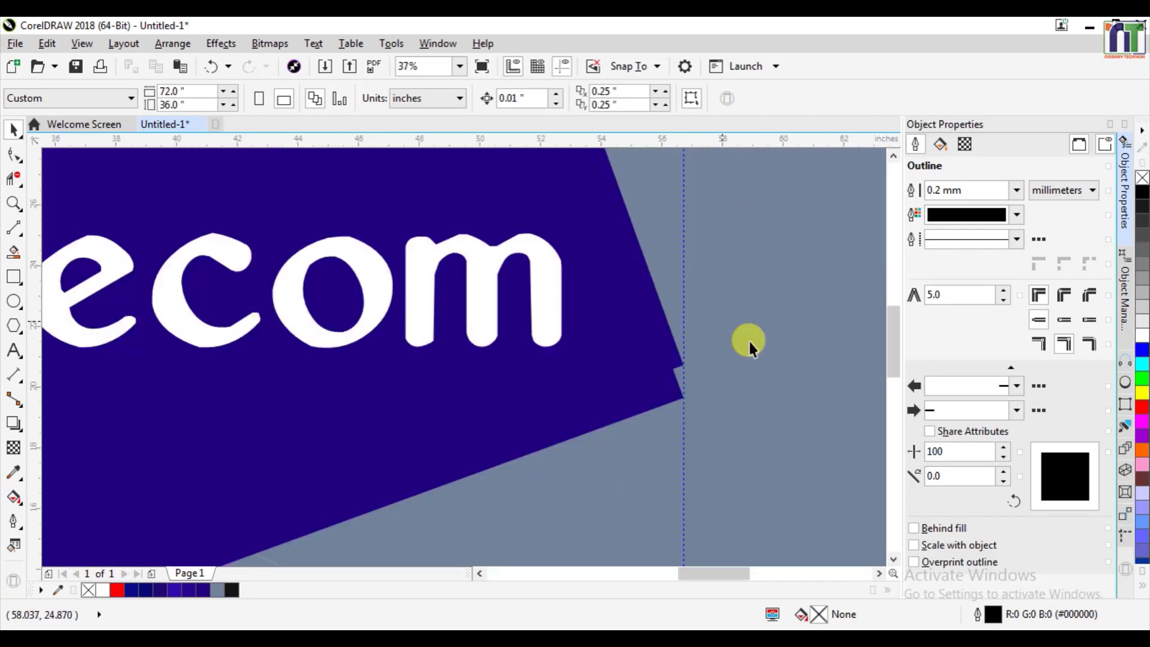
pyautogui.click(1124, 294)
pyautogui.moveTo(355, 312); pyautogui.dragTo(351, 563)
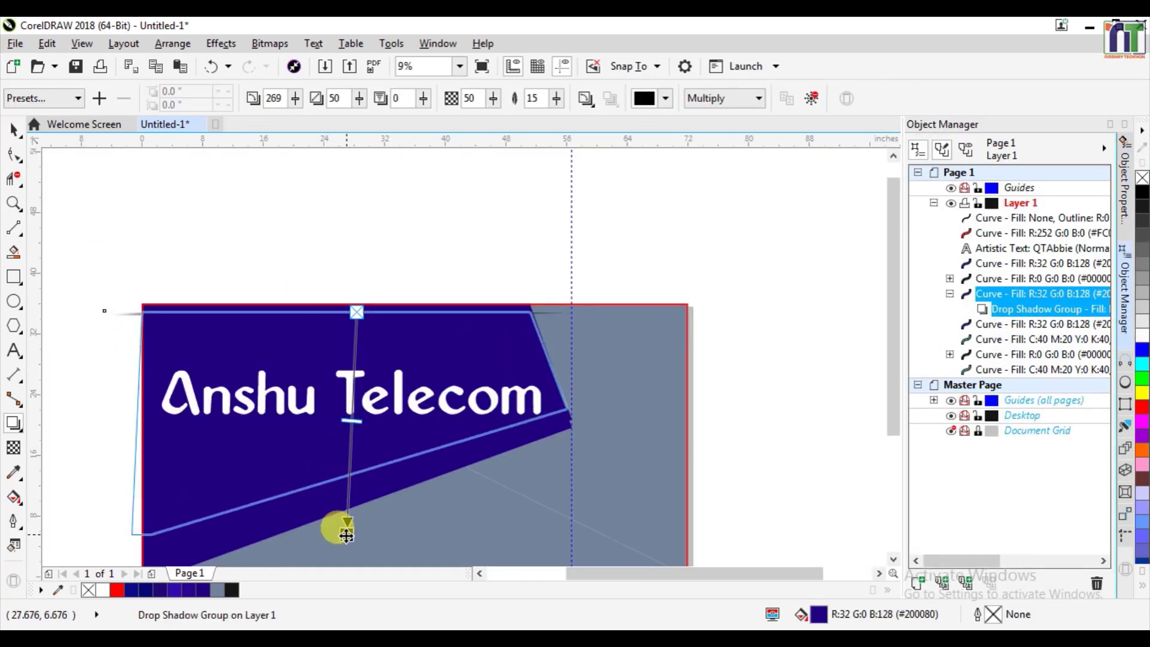
pyautogui.scroll(2, 378, 476)
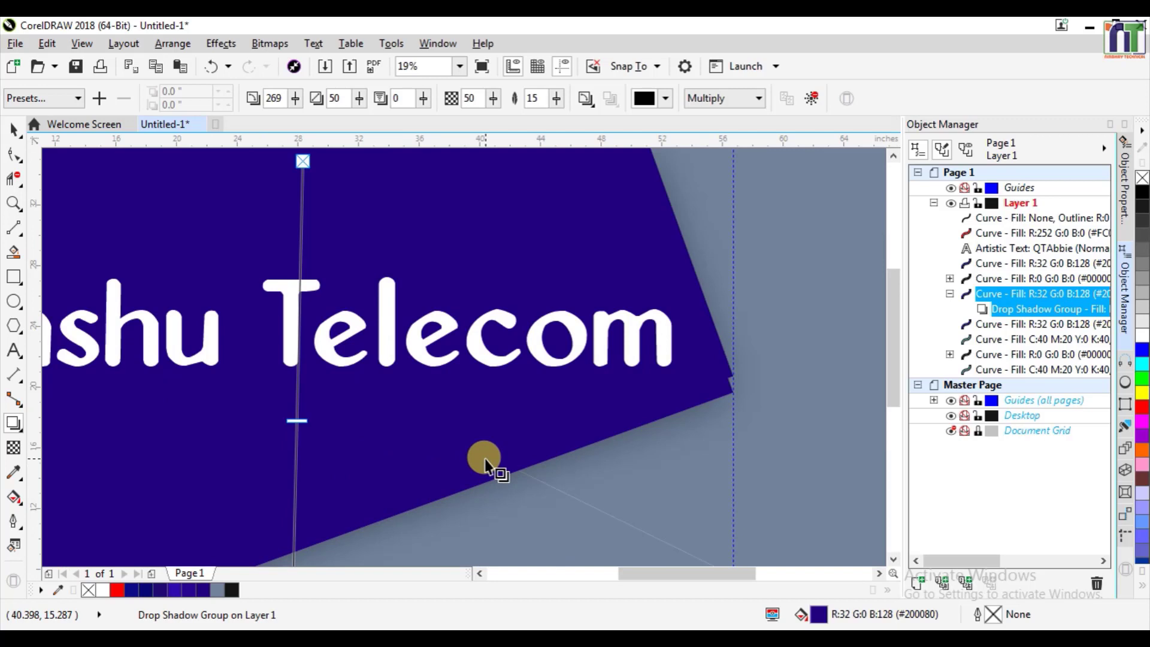
# - Add a downward drop shadow to the uppermost dark blue shape, with 42 opacity and 15 feathering
pyautogui.click(1010, 324)
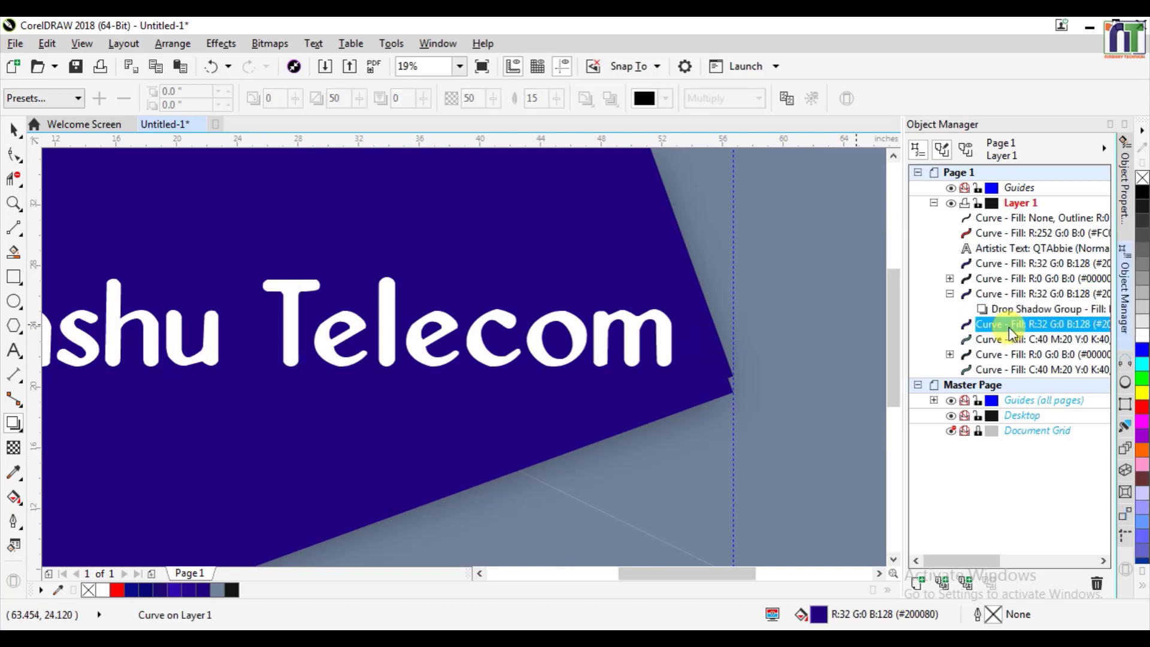
pyautogui.click(1011, 264)
pyautogui.moveTo(257, 208); pyautogui.dragTo(298, 645)
pyautogui.scroll(-1, 343, 435)
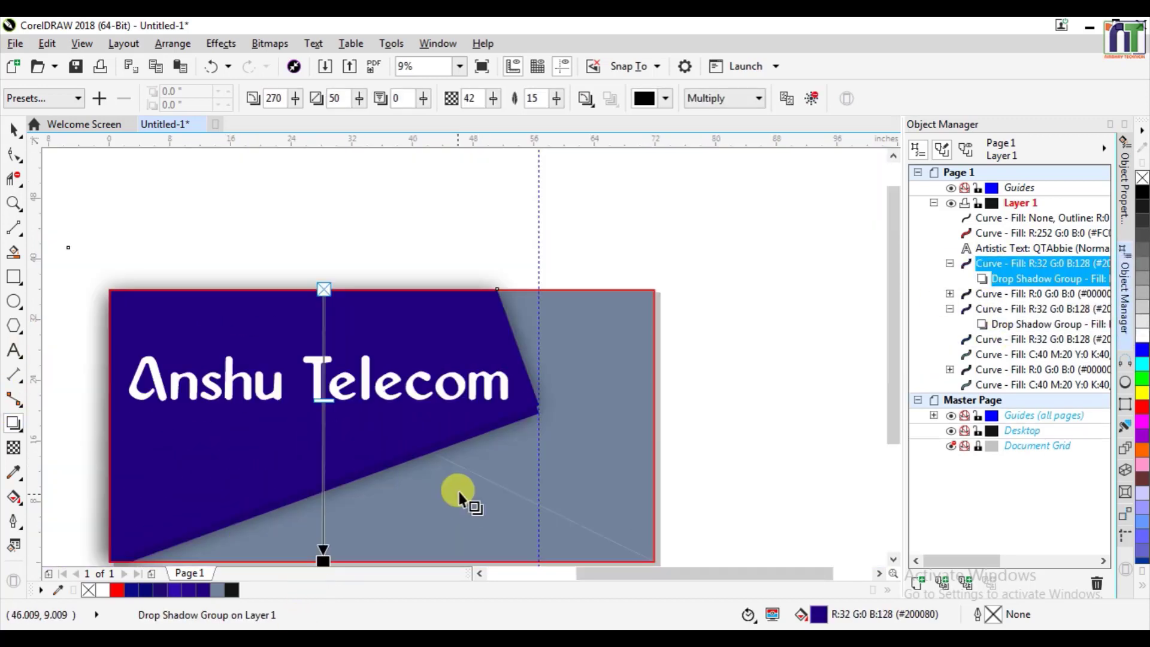
# - Examine the new shadows along the blue shapes' slanted edges and around the banner's outer border
pyautogui.scroll(-2, 467, 465)
pyautogui.scroll(3, 473, 452)
pyautogui.click(470, 425)
pyautogui.scroll(-2, 305, 420)
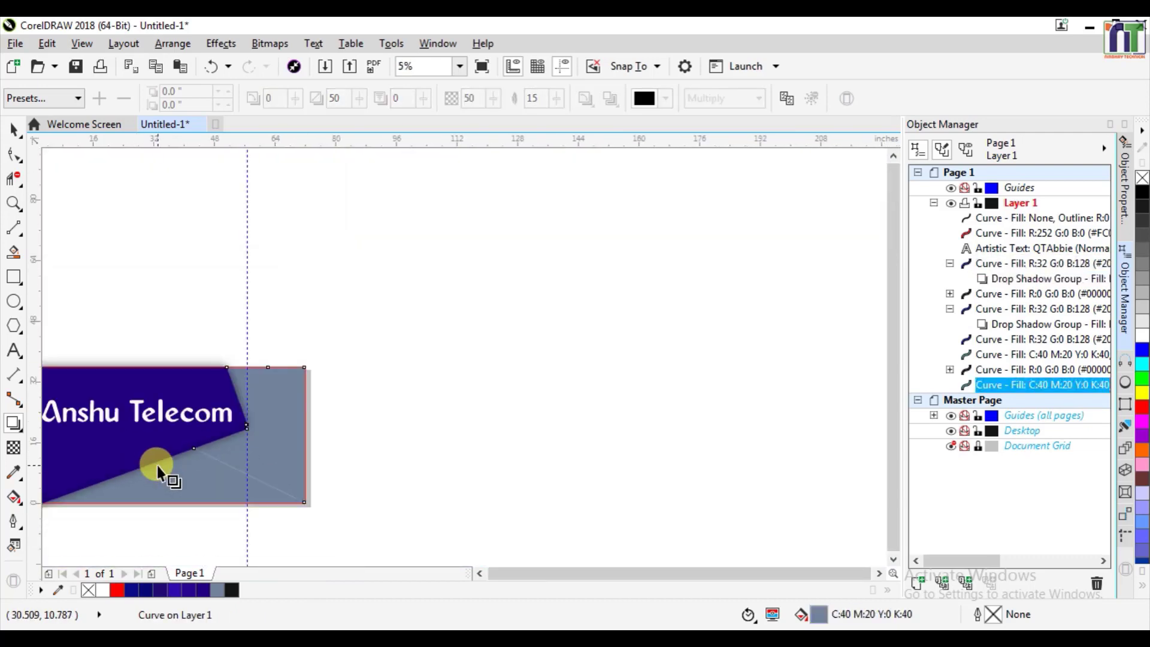
pyautogui.click(390, 508)
pyautogui.scroll(-1, 224, 465)
pyautogui.scroll(4, 286, 444)
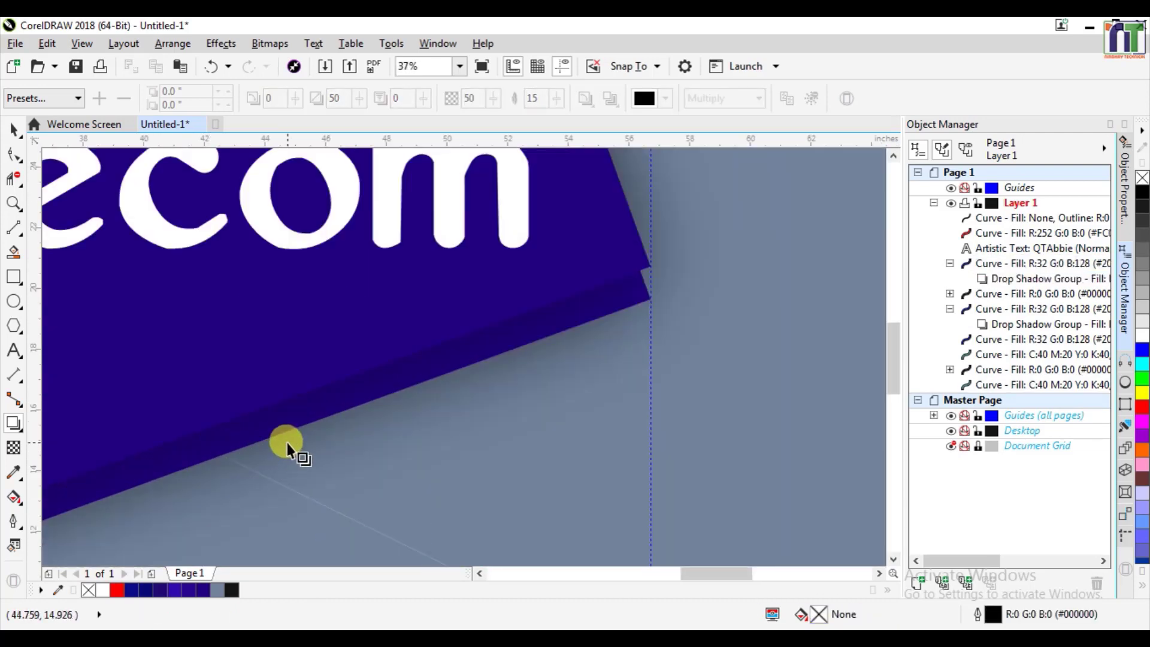
pyautogui.scroll(-3, 287, 444)
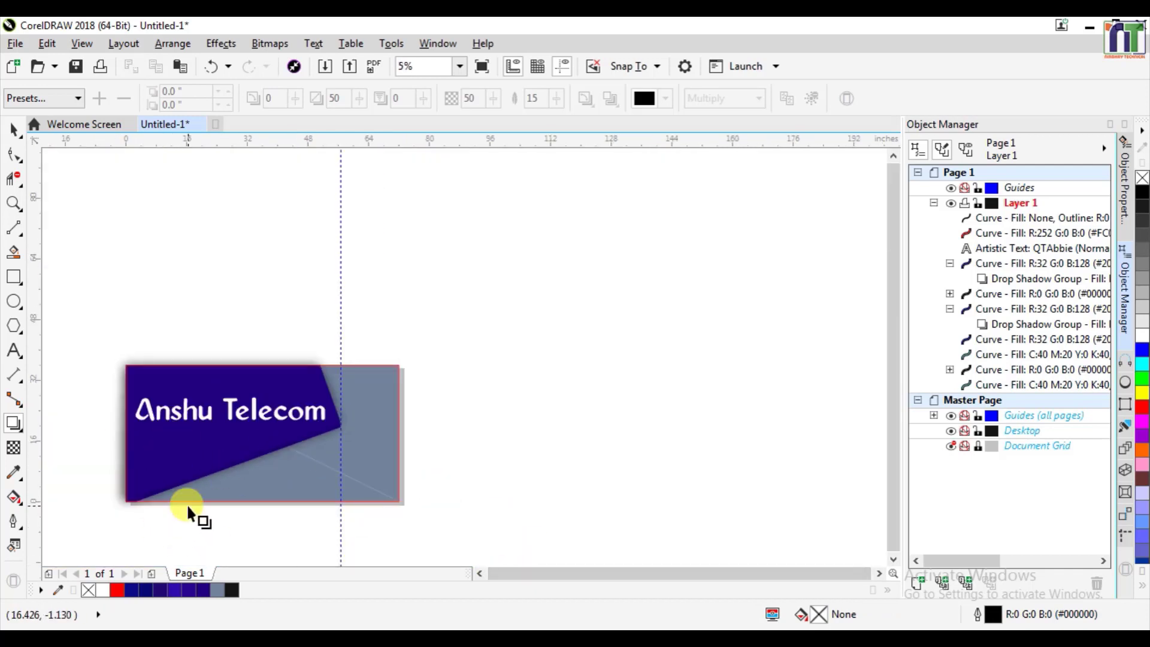
# - Crop all the artwork to the 72 x 36 inch banner frame to cut off the shadow spilling outside it
pyautogui.scroll(1, 136, 458)
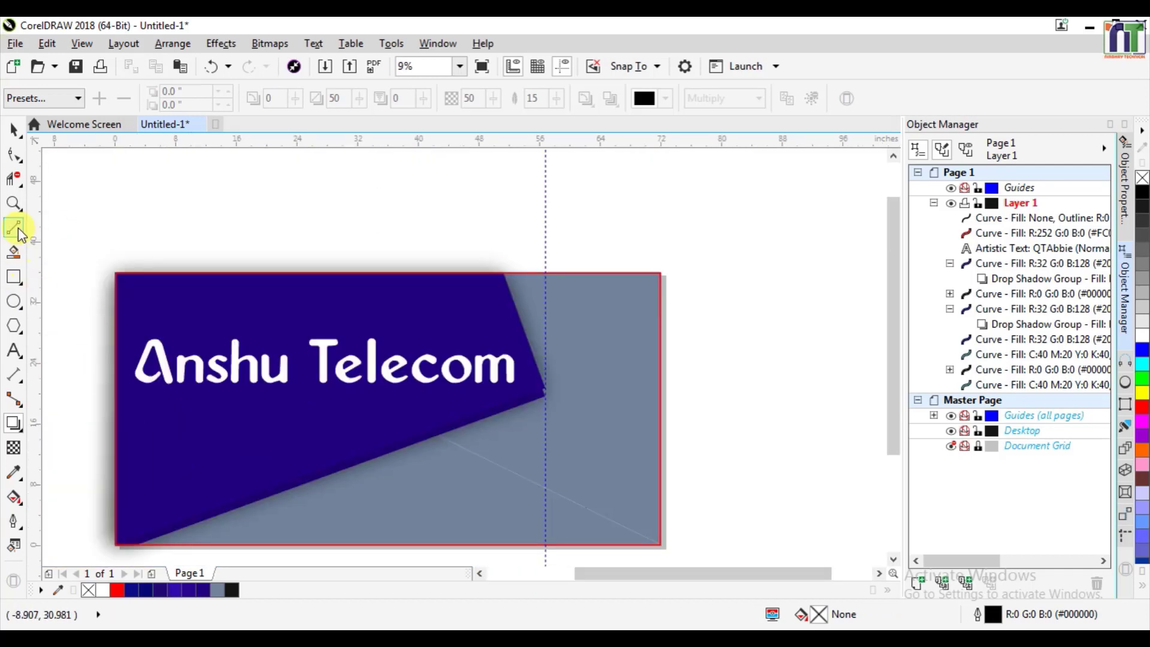
pyautogui.click(18, 178)
pyautogui.click(48, 178)
pyautogui.moveTo(116, 273)
pyautogui.mouseDown()
pyautogui.moveTo(620, 555)
pyautogui.moveTo(662, 546)
pyautogui.mouseUp()
pyautogui.press('Return')
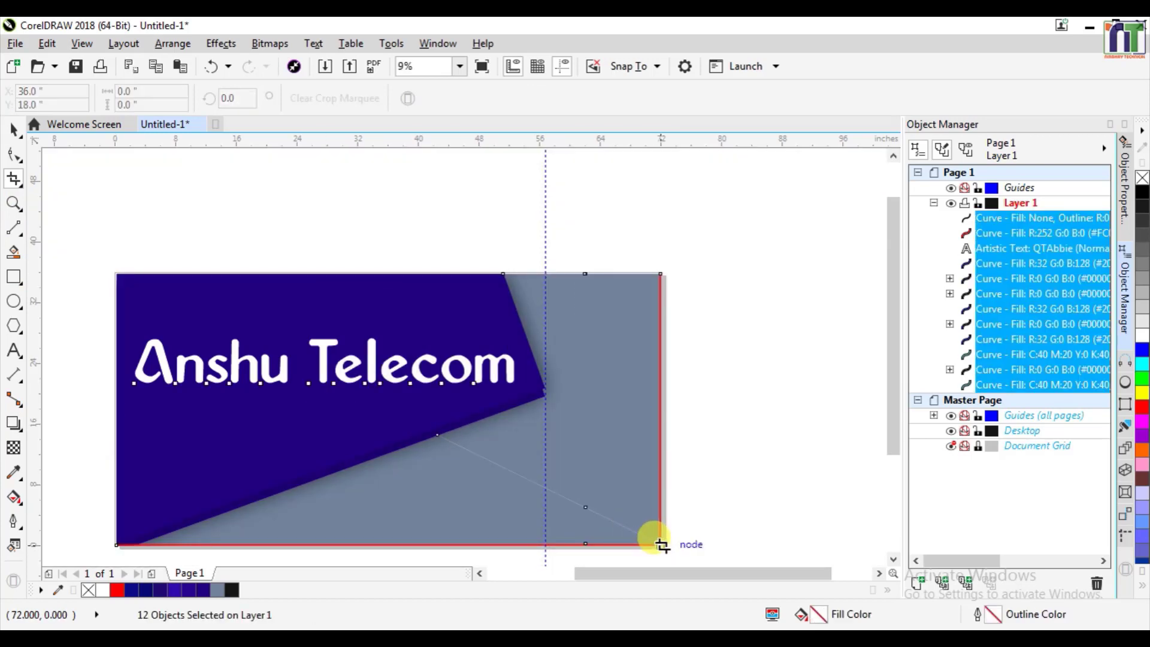
pyautogui.hotkey('ctrl', 'z')
pyautogui.hotkey('ctrl', 'z')
pyautogui.scroll(2, 111, 272)
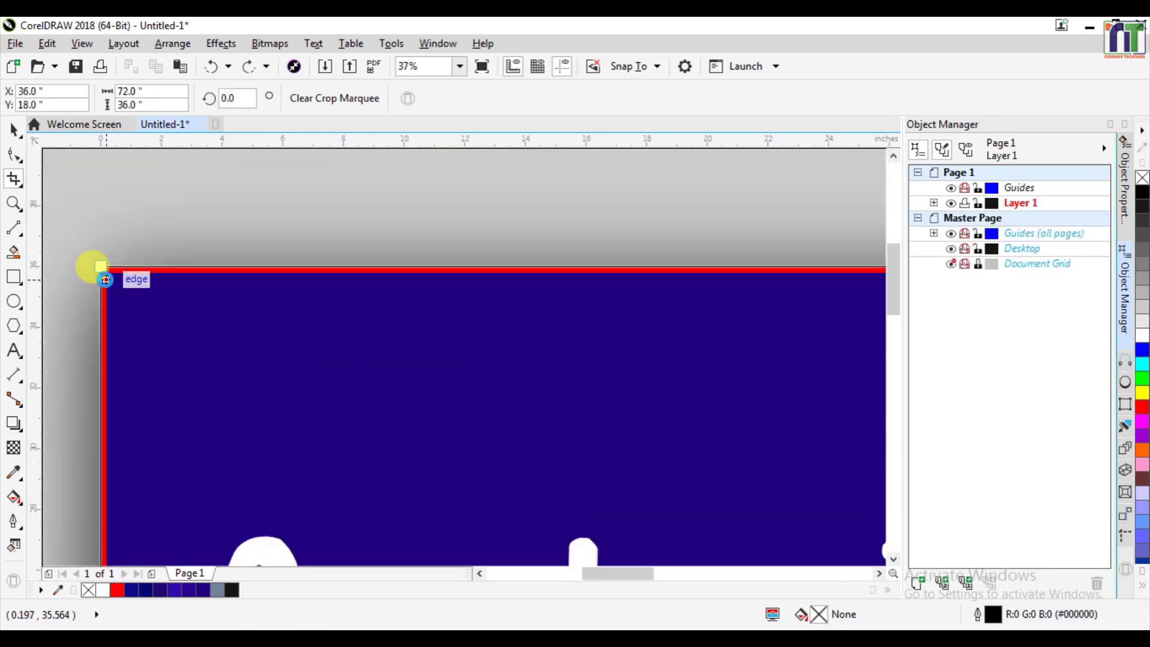
pyautogui.press('Return')
pyautogui.scroll(-3, 248, 300)
pyautogui.click(14, 130)
pyautogui.click(613, 358)
pyautogui.scroll(1, 414, 321)
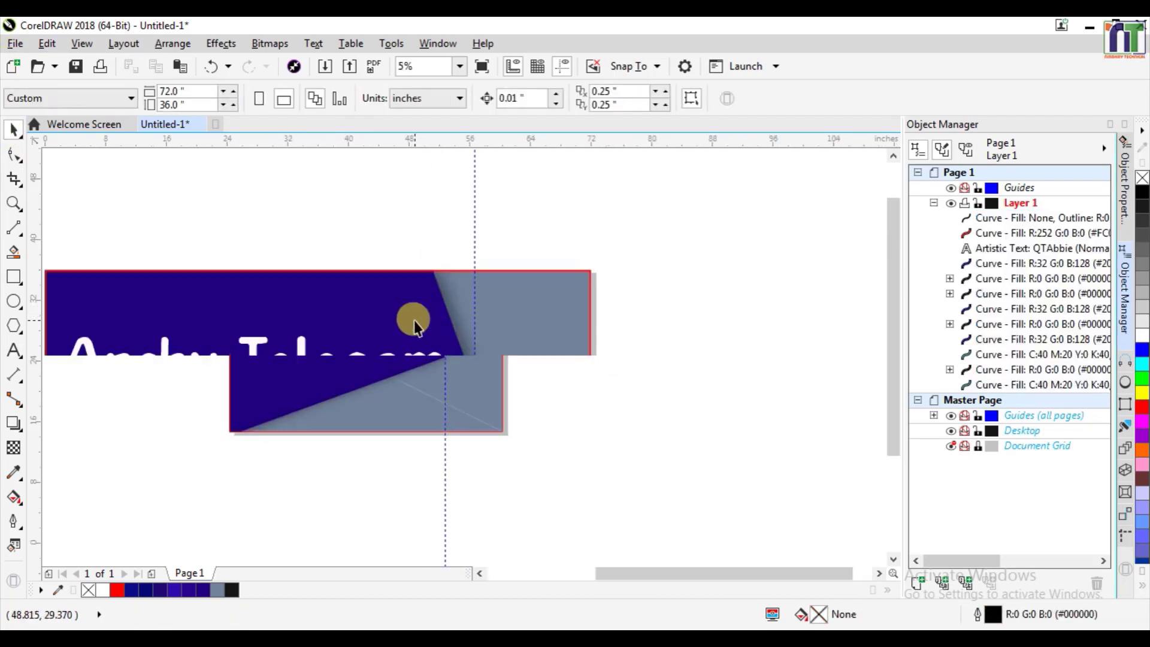
pyautogui.scroll(-1, 420, 322)
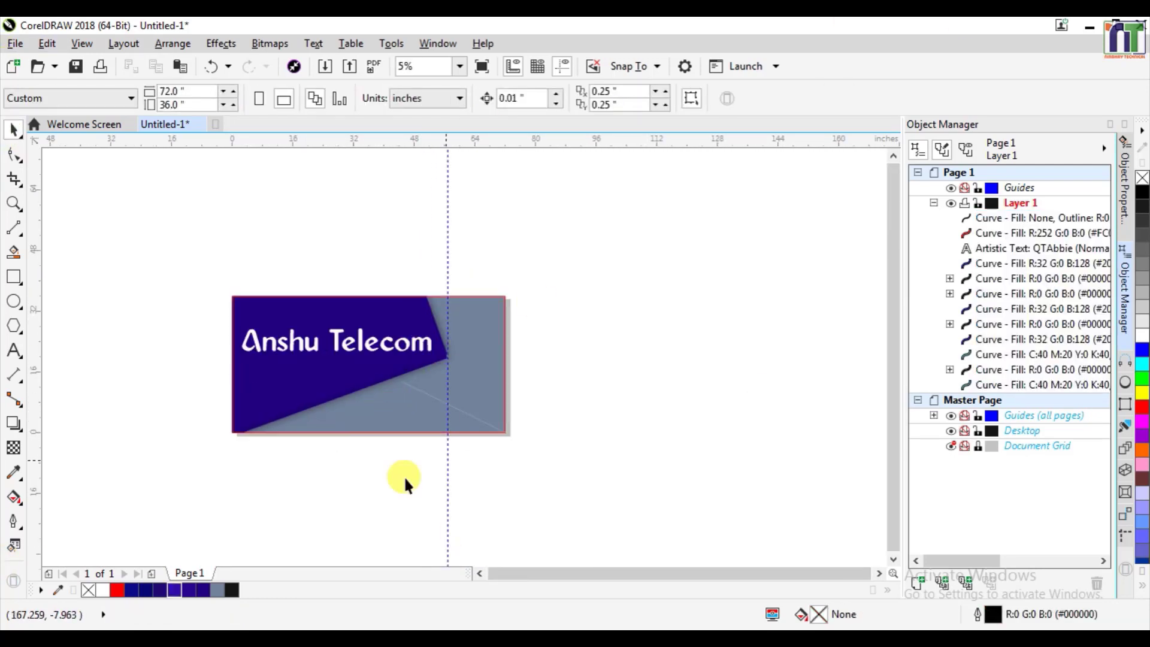
pyautogui.scroll(1, 304, 421)
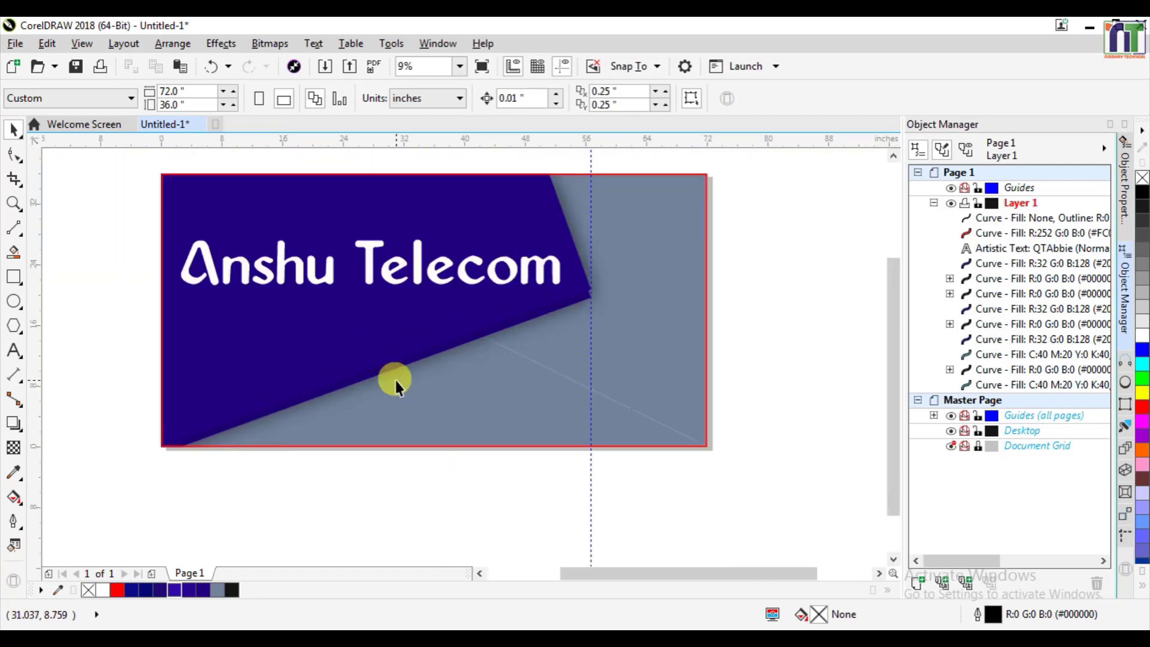
# - Delete the vertical guideline that runs through the blue shape's right tip
pyautogui.click(14, 350)
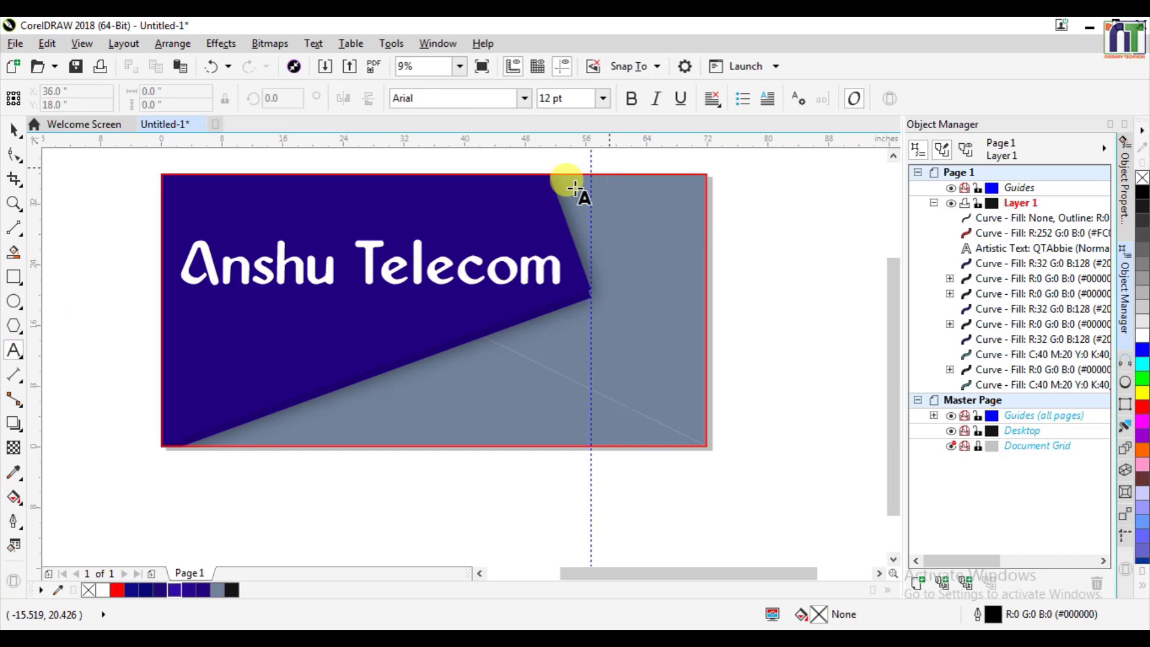
pyautogui.scroll(2, 590, 171)
pyautogui.click(591, 156)
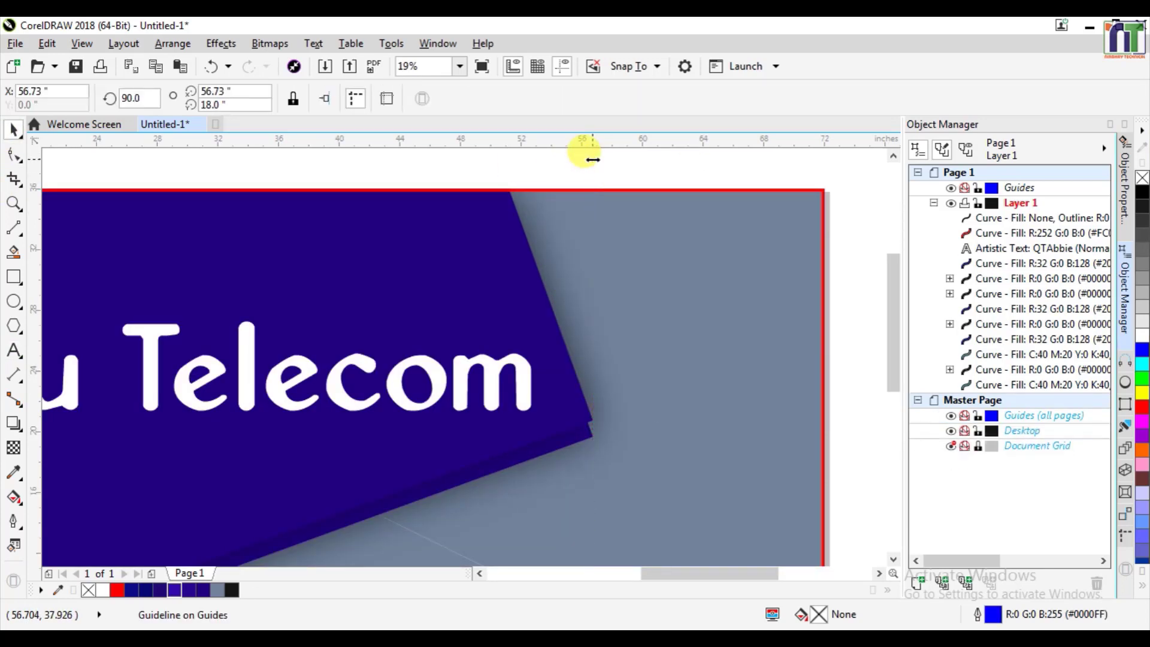
# - Add a "Mob:" line with the mobile number in the banner's upper-right corner and enlarge it to about 144 pt
pyautogui.click(14, 347)
pyautogui.click(587, 250)
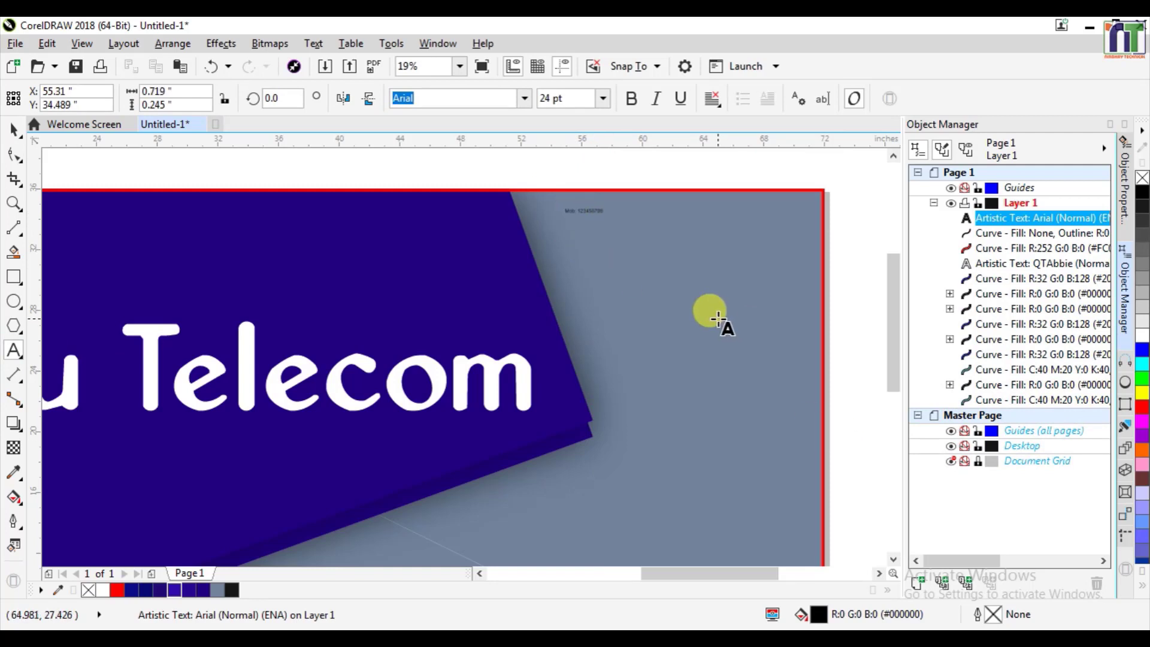
pyautogui.moveTo(610, 218); pyautogui.dragTo(812, 230)
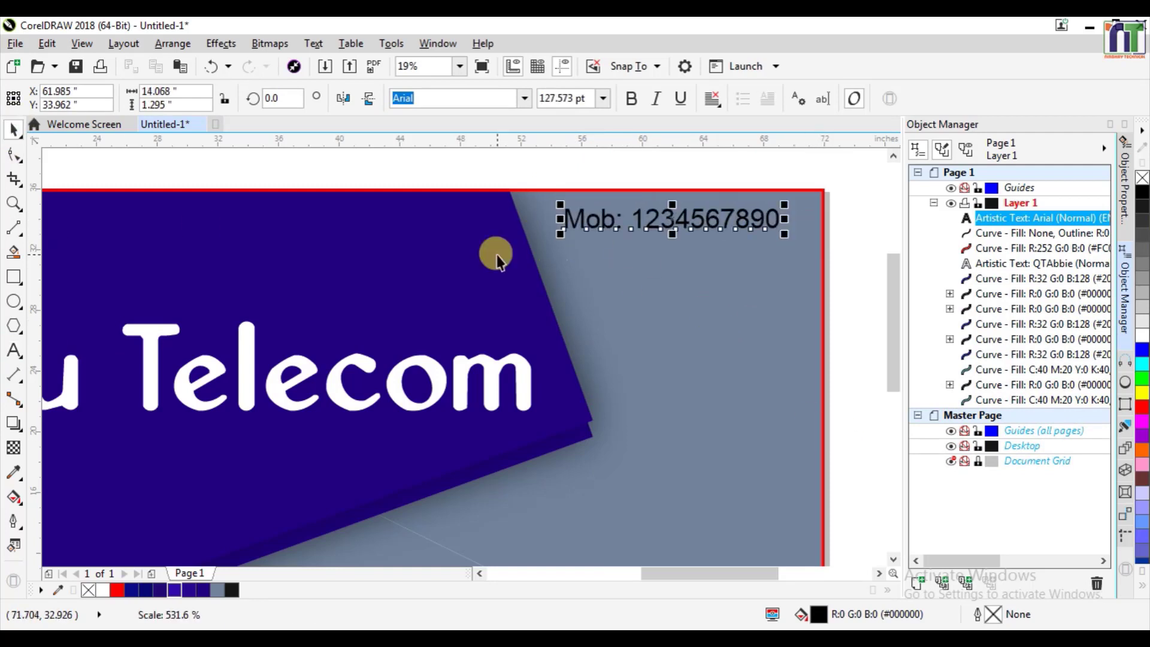
pyautogui.moveTo(557, 239); pyautogui.dragTo(521, 233)
pyautogui.moveTo(728, 219); pyautogui.dragTo(754, 216)
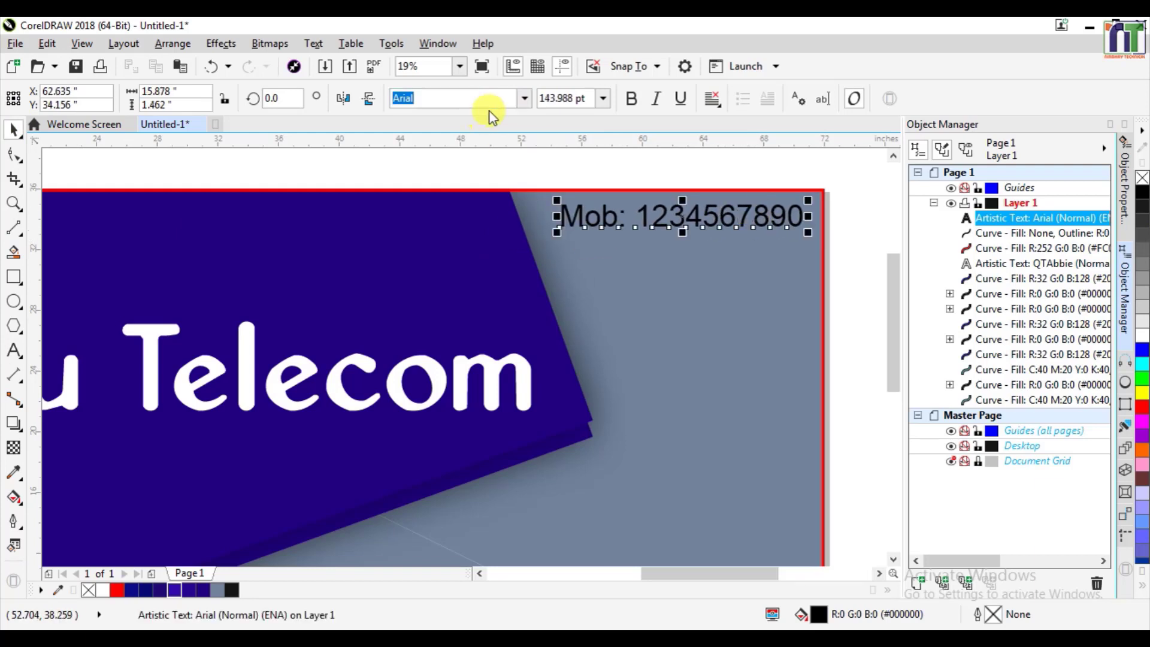
# - Set the mobile number line in ArnoldBoeD, enlarge it to about 163 pt and fill it red
pyautogui.click(525, 98)
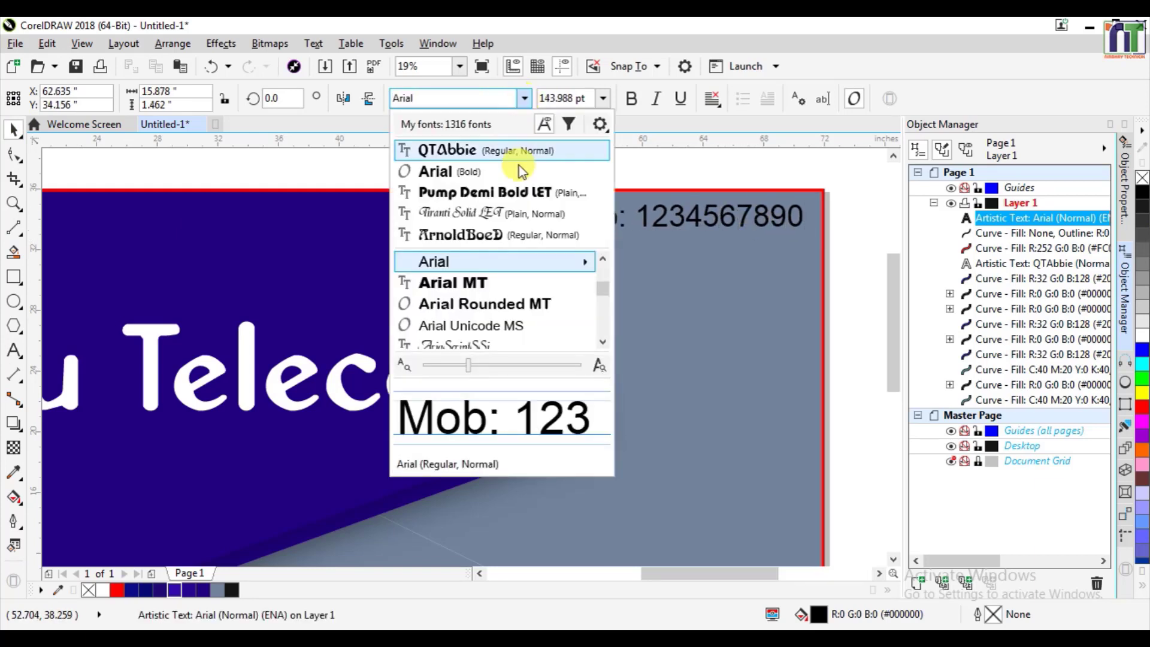
pyautogui.click(525, 232)
pyautogui.click(1143, 310)
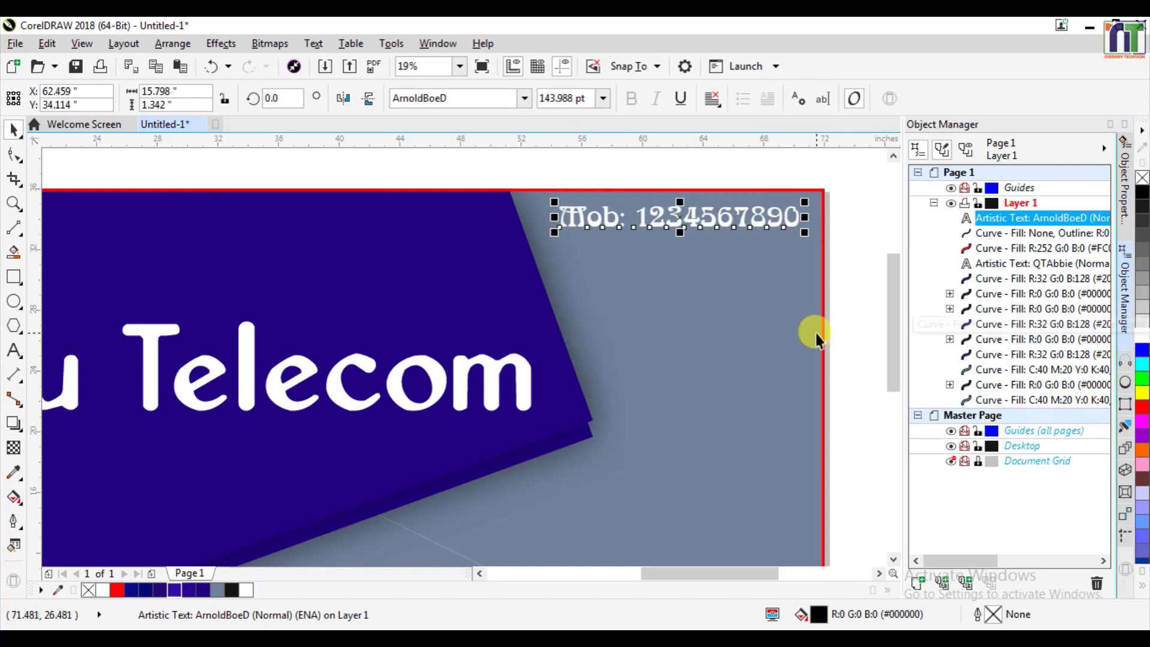
pyautogui.moveTo(552, 232); pyautogui.dragTo(525, 225)
pyautogui.moveTo(804, 201); pyautogui.dragTo(809, 186)
pyautogui.click(1142, 406)
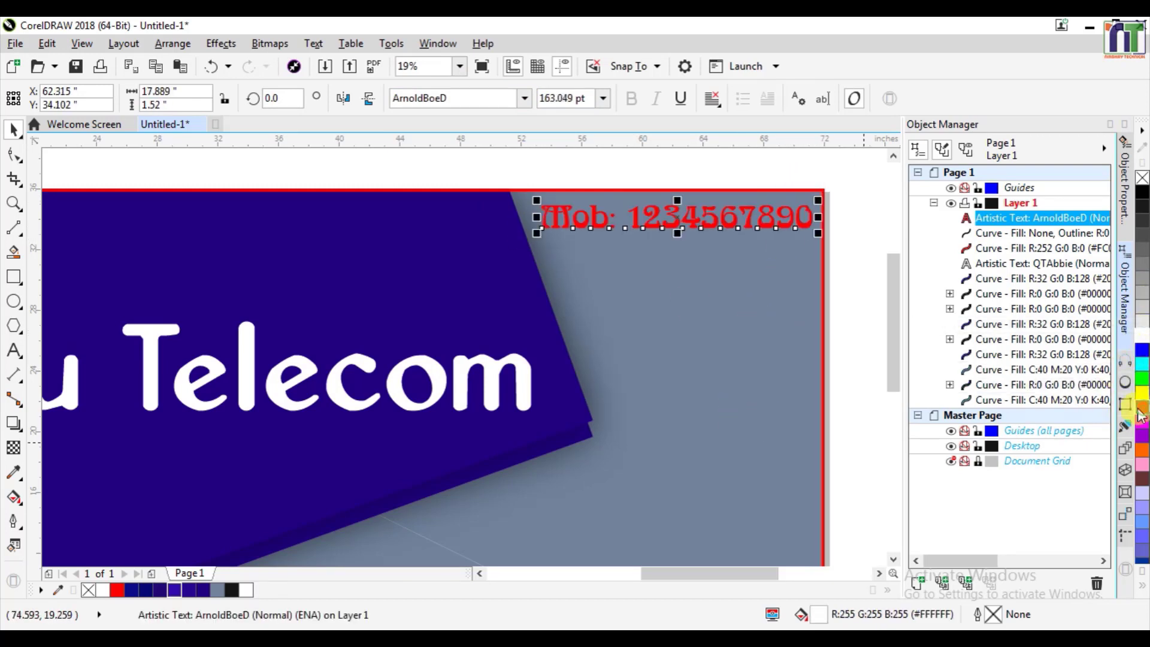
# - Recolour the grey-blue background section on the banner's right side, trying white and settling on yellow
pyautogui.click(745, 412)
pyautogui.scroll(-2, 750, 413)
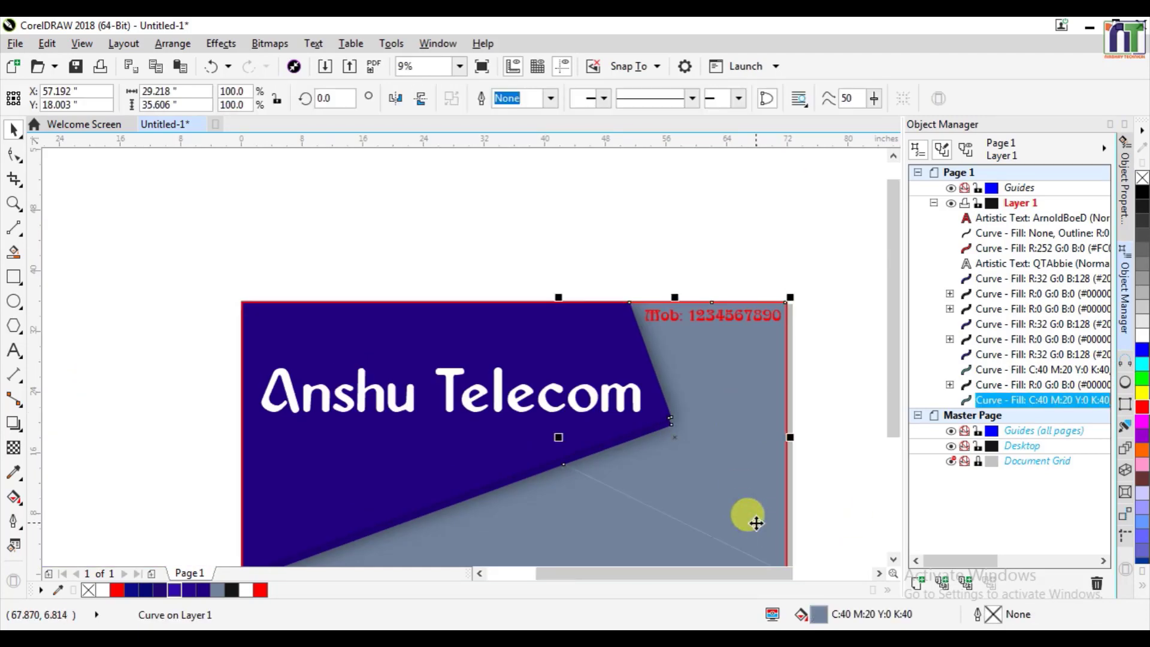
pyautogui.scroll(-2, 745, 513)
pyautogui.click(1141, 338)
pyautogui.scroll(3, 717, 414)
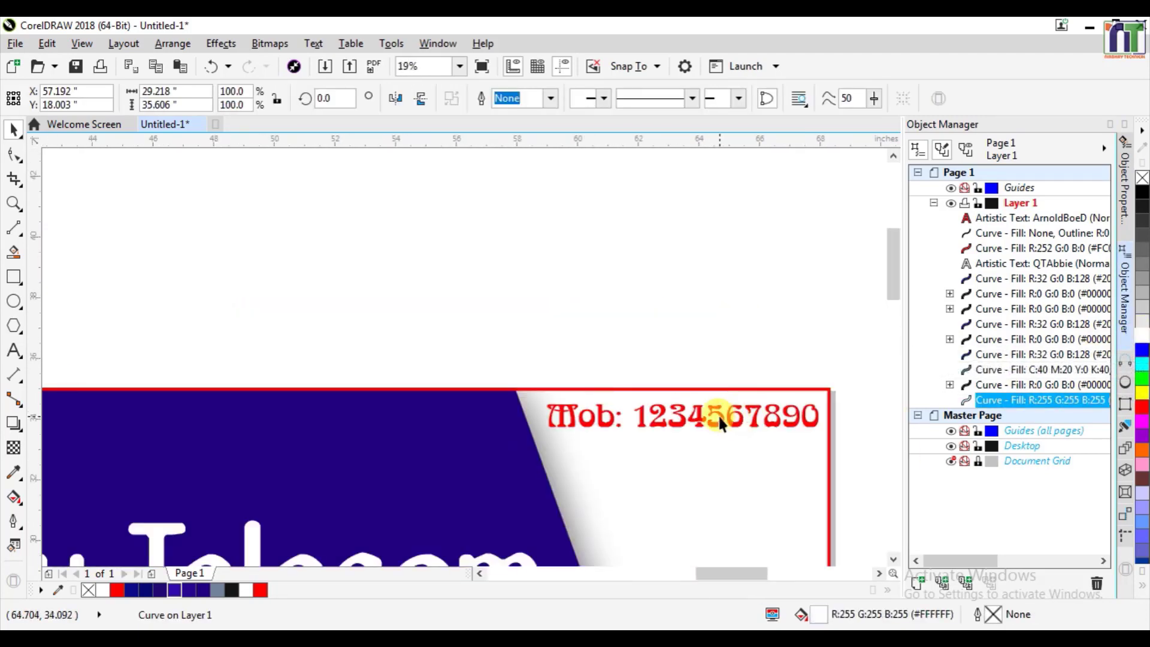
pyautogui.click(1142, 392)
pyautogui.scroll(-2, 846, 390)
pyautogui.scroll(-3, 893, 398)
pyautogui.scroll(4, 696, 314)
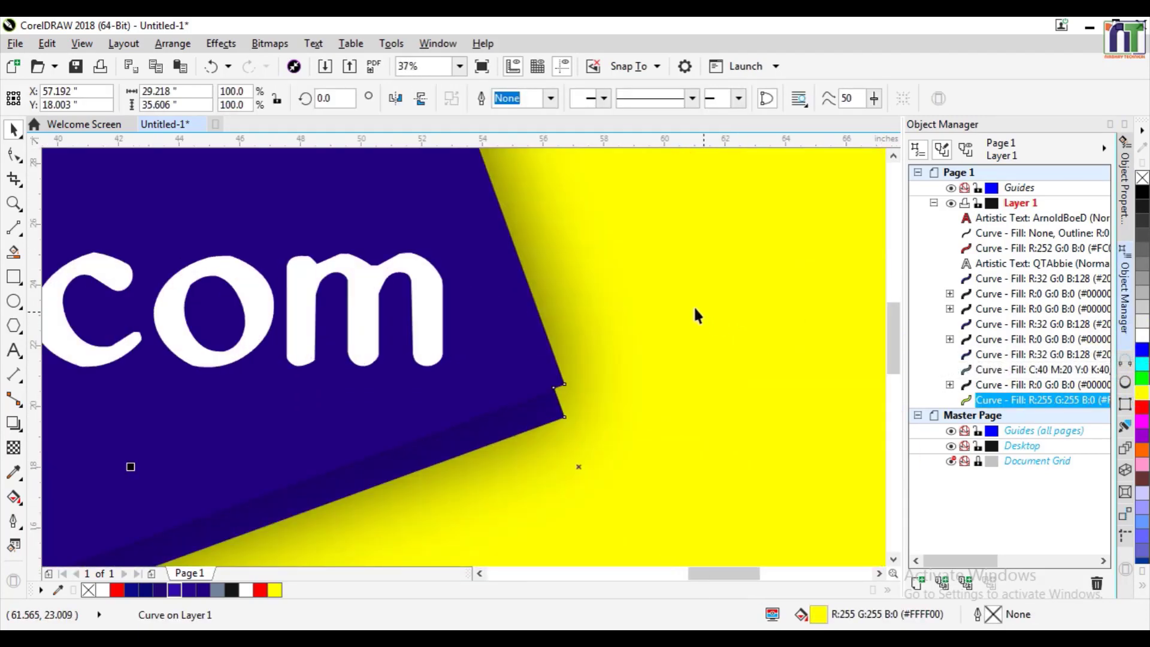
pyautogui.scroll(-4, 636, 244)
pyautogui.scroll(4, 599, 233)
# - Change the mobile number line's font, trying Pump Demi Bold LET and settling on Russo One
pyautogui.click(497, 233)
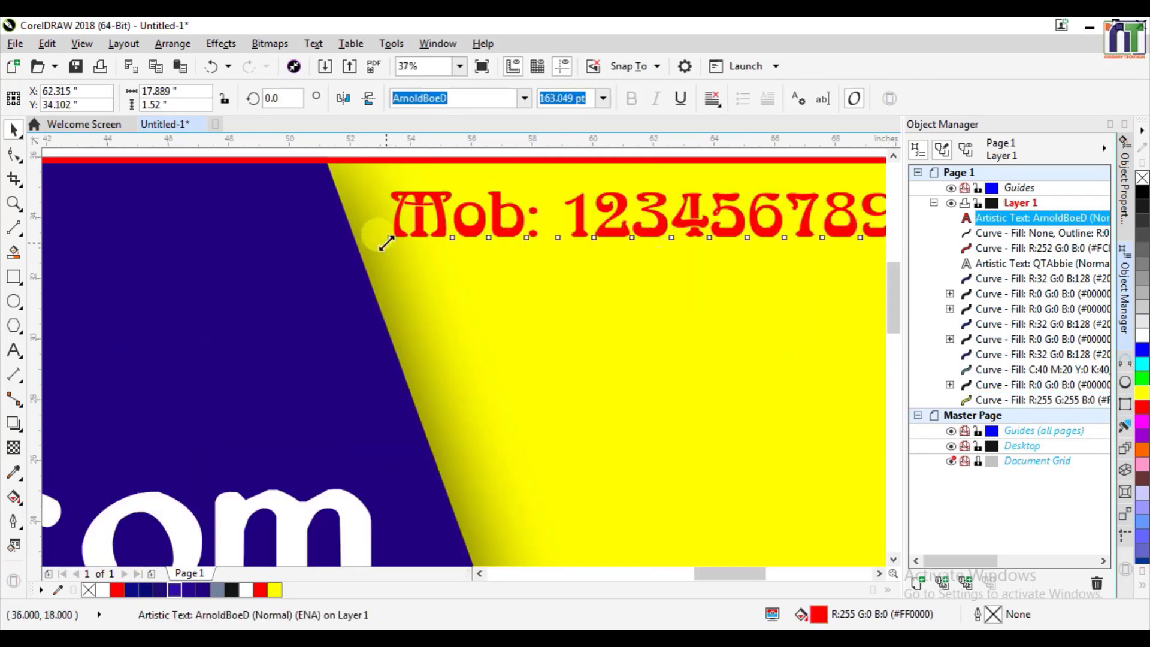
pyautogui.click(524, 98)
pyautogui.click(533, 217)
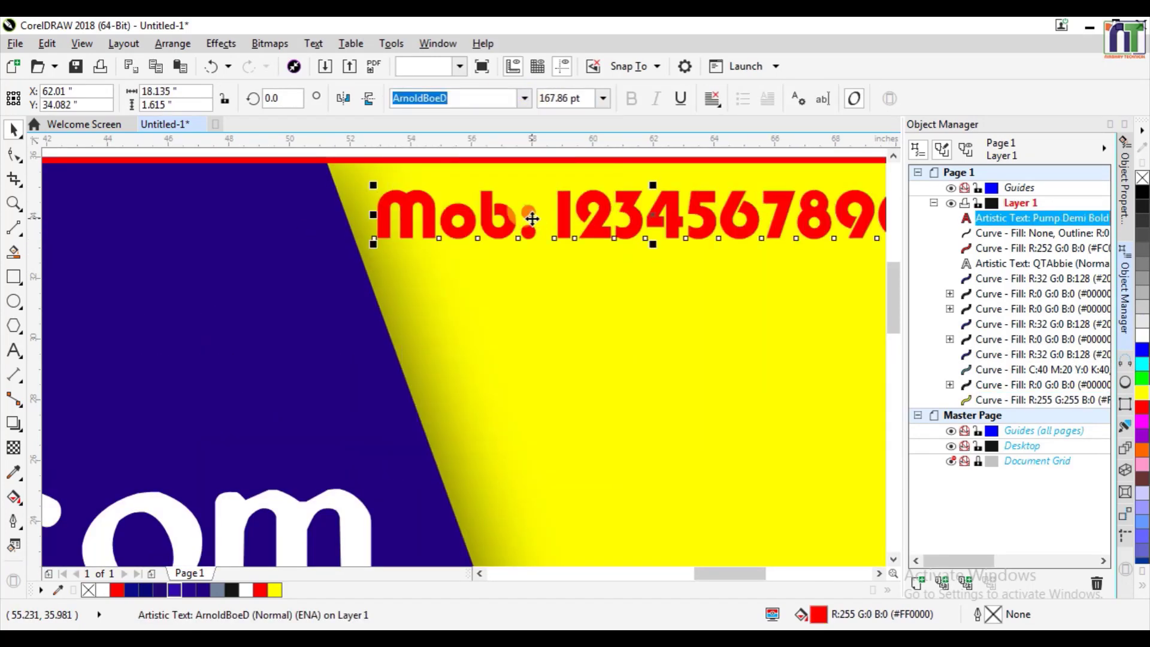
pyautogui.click(524, 99)
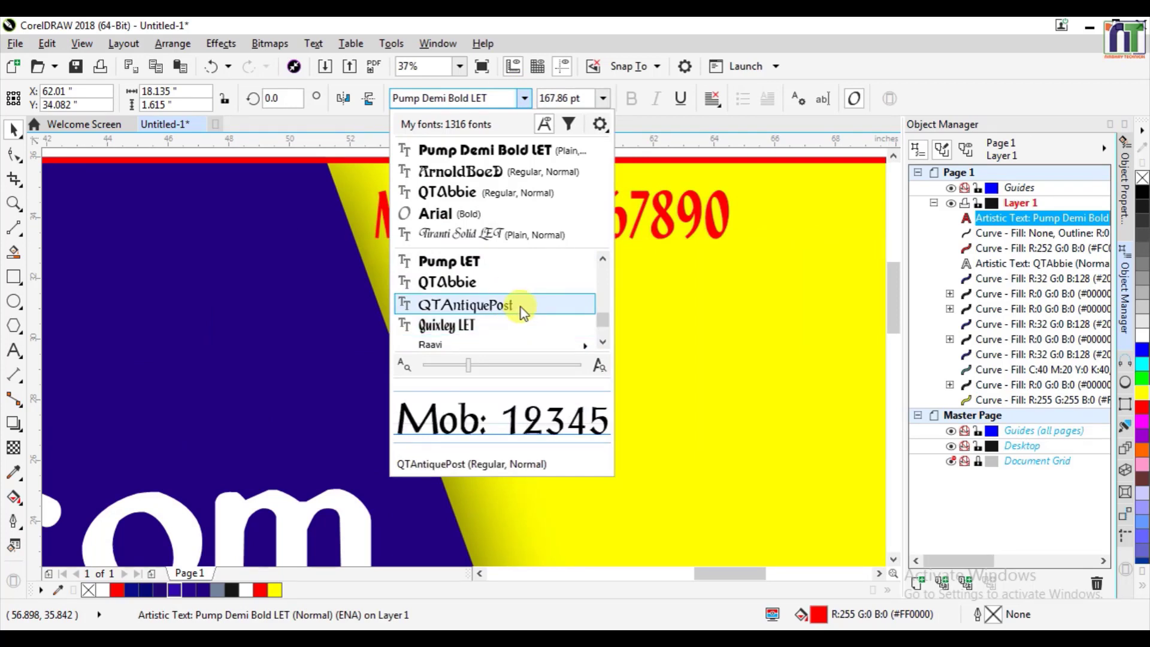
pyautogui.scroll(-1, 521, 299)
pyautogui.scroll(-3, 524, 328)
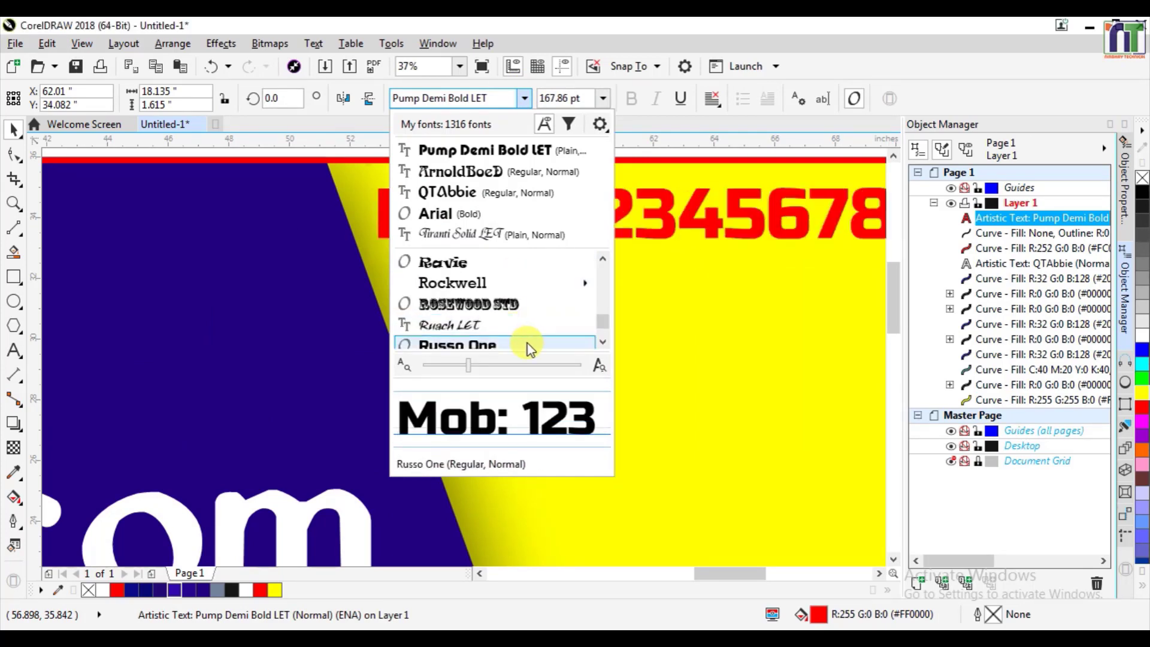
pyautogui.click(526, 342)
# - Shrink the mobile number line to about 153 pt and nudge it up and slightly right into the banner's corner
pyautogui.scroll(-2, 624, 294)
pyautogui.moveTo(812, 234); pyautogui.dragTo(785, 237)
pyautogui.press('Up')
pyautogui.press('Up')
pyautogui.press('Up')
pyautogui.press('Up')
pyautogui.press('Up')
pyautogui.press('Up')
pyautogui.press('Up')
pyautogui.press('Up')
pyautogui.press('Up')
pyautogui.press('Up')
pyautogui.press('Up')
pyautogui.press('Up')
pyautogui.press('Up')
pyautogui.press('Up')
pyautogui.press('Up')
pyautogui.press('Up')
pyautogui.press('Up')
pyautogui.press('Up')
pyautogui.press('Up')
pyautogui.press('Up')
pyautogui.press('Right')
pyautogui.press('Right')
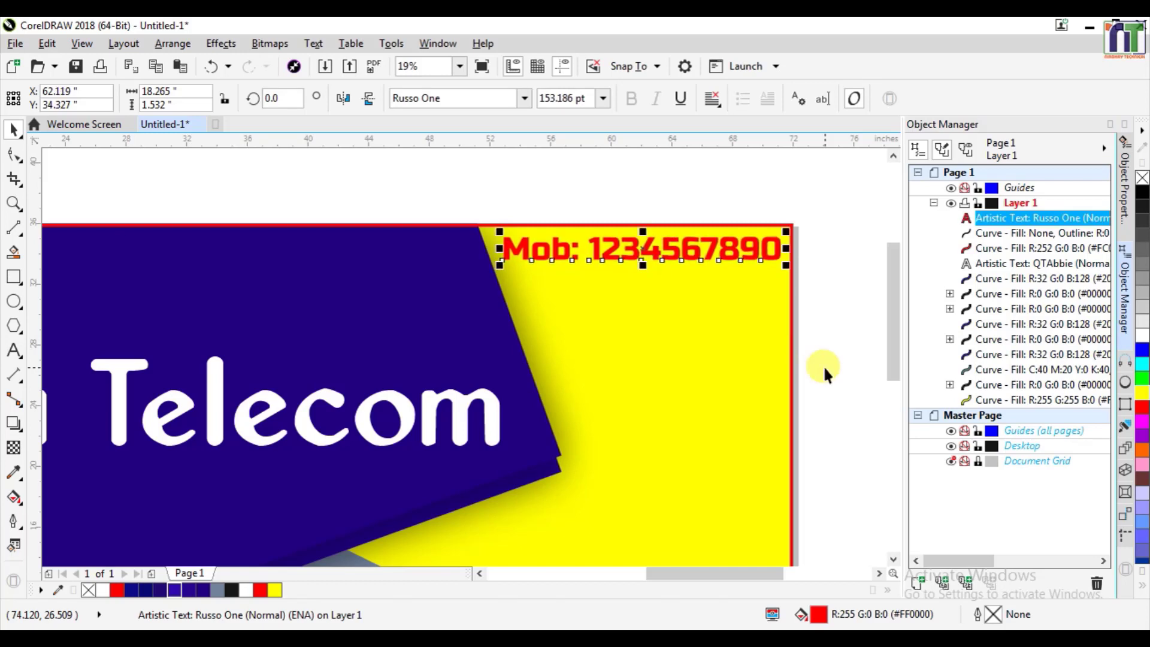
pyautogui.click(742, 359)
pyautogui.click(837, 321)
# - Paste a copy of the "Anshu Telecom" text and shrink it to about 191 pt in the banner's upper-left corner
pyautogui.scroll(-1, 670, 320)
pyautogui.scroll(1, 656, 323)
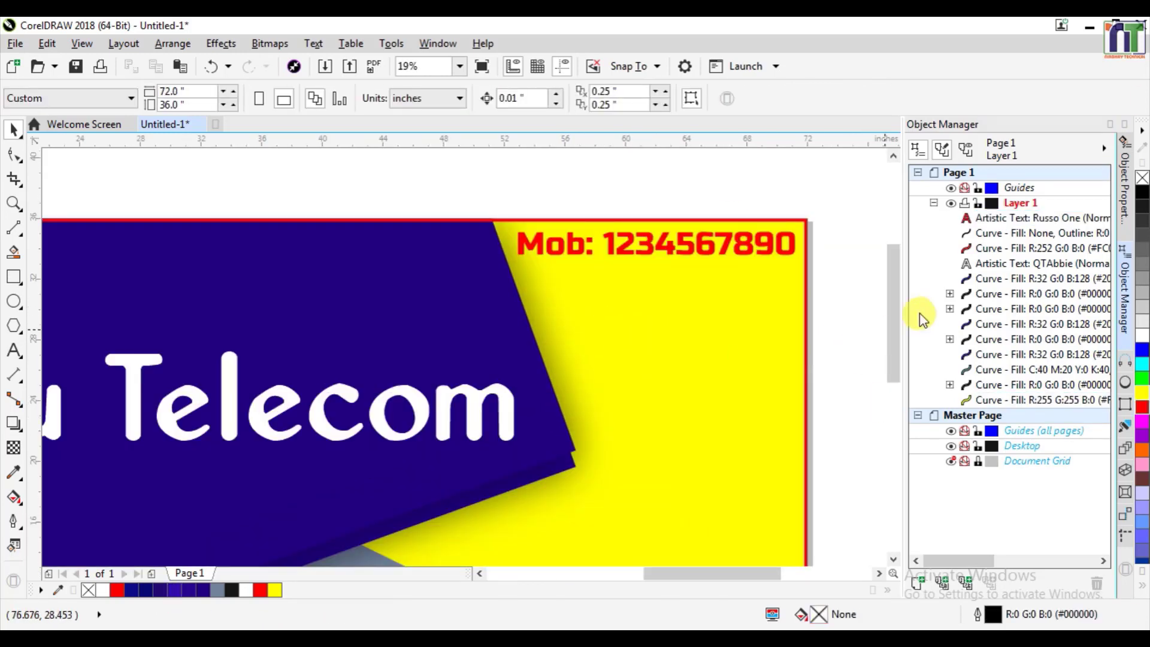
pyautogui.moveTo(894, 327); pyautogui.dragTo(898, 355)
pyautogui.scroll(-1, 615, 379)
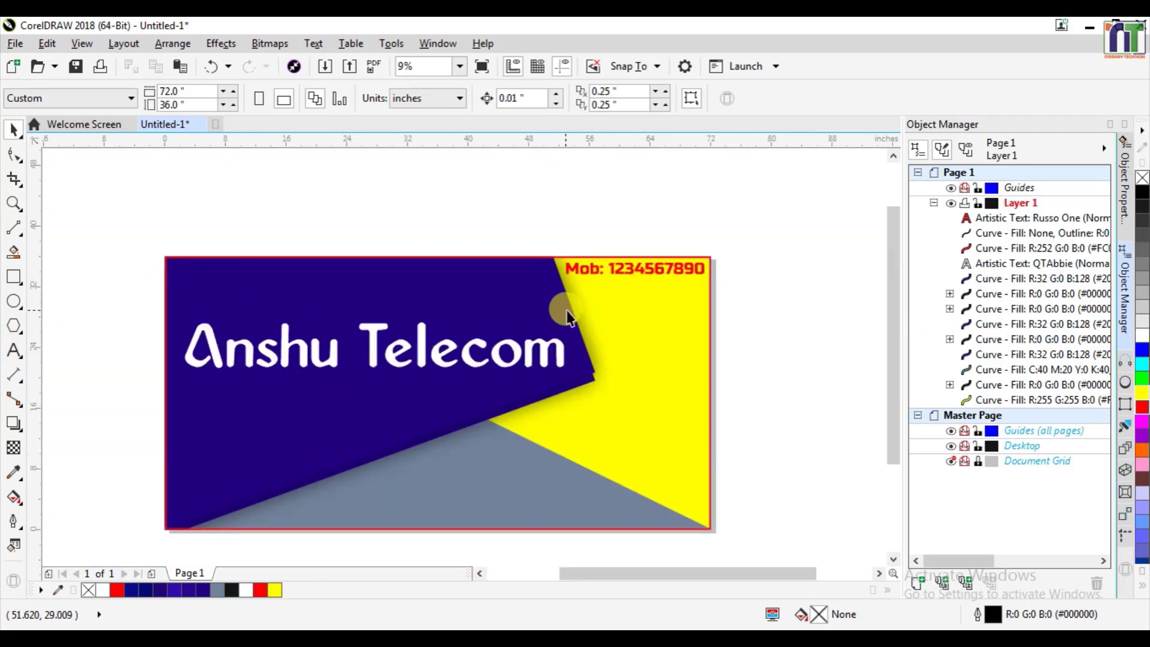
pyautogui.click(474, 359)
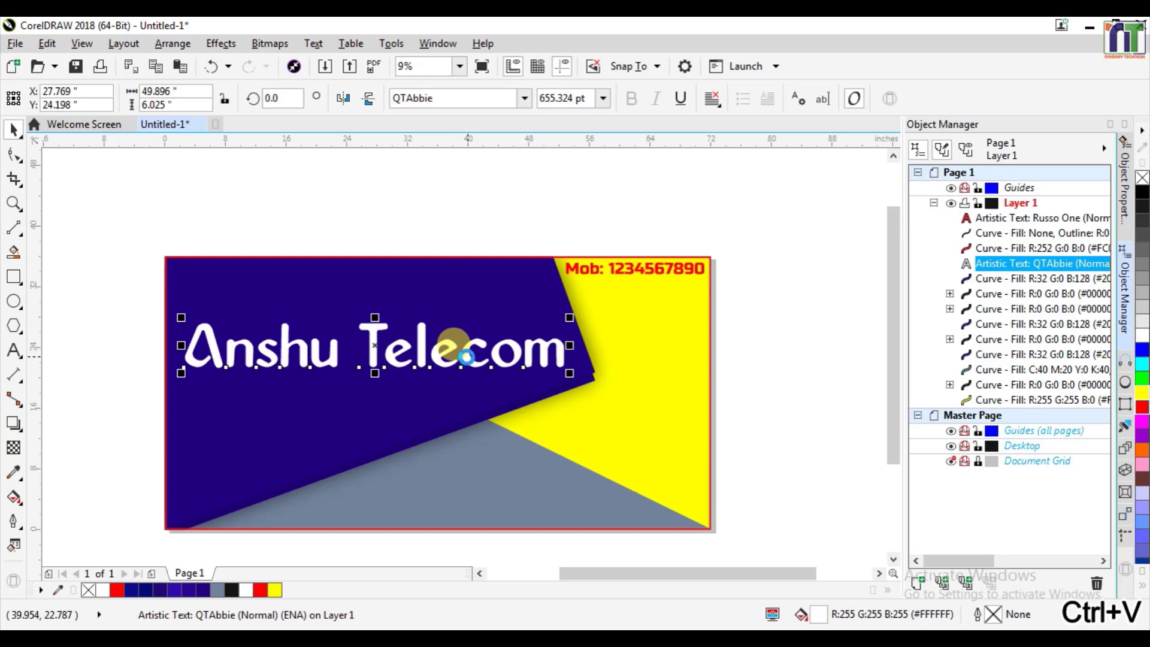
pyautogui.hotkey('ctrl', 'v')
pyautogui.moveTo(467, 355); pyautogui.dragTo(456, 302)
pyautogui.moveTo(559, 319); pyautogui.dragTo(385, 288)
# - Replace the small copied text with "Pro:" followed by the proprietor's full name
pyautogui.doubleClick(265, 276)
pyautogui.hotkey('ctrl', 'a')
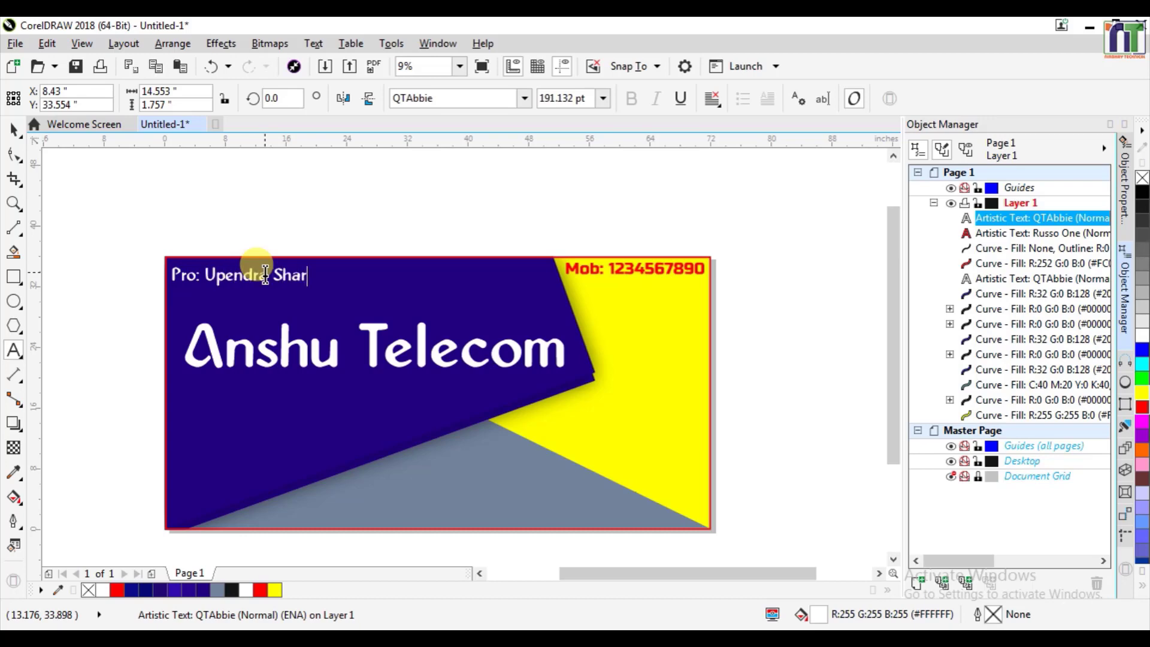
pyautogui.scroll(5, 296, 269)
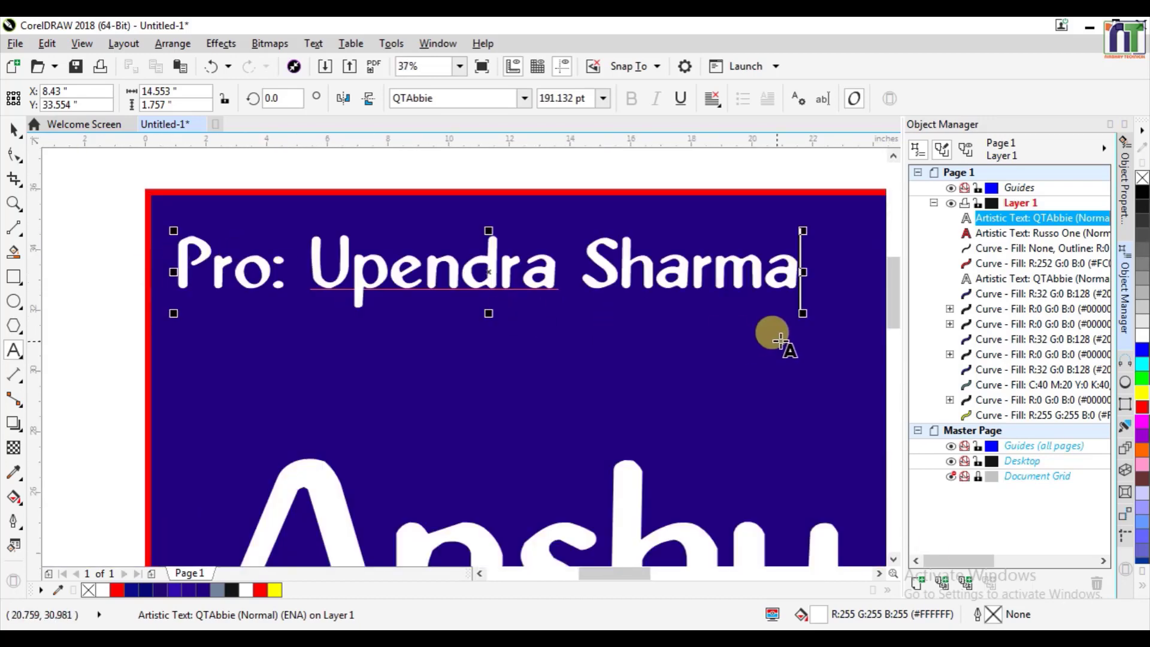
# - Shrink the proprietor line to about 154 pt and move it closer to the banner's upper-left corner
pyautogui.moveTo(802, 317); pyautogui.dragTo(787, 302)
pyautogui.moveTo(500, 264); pyautogui.dragTo(462, 244)
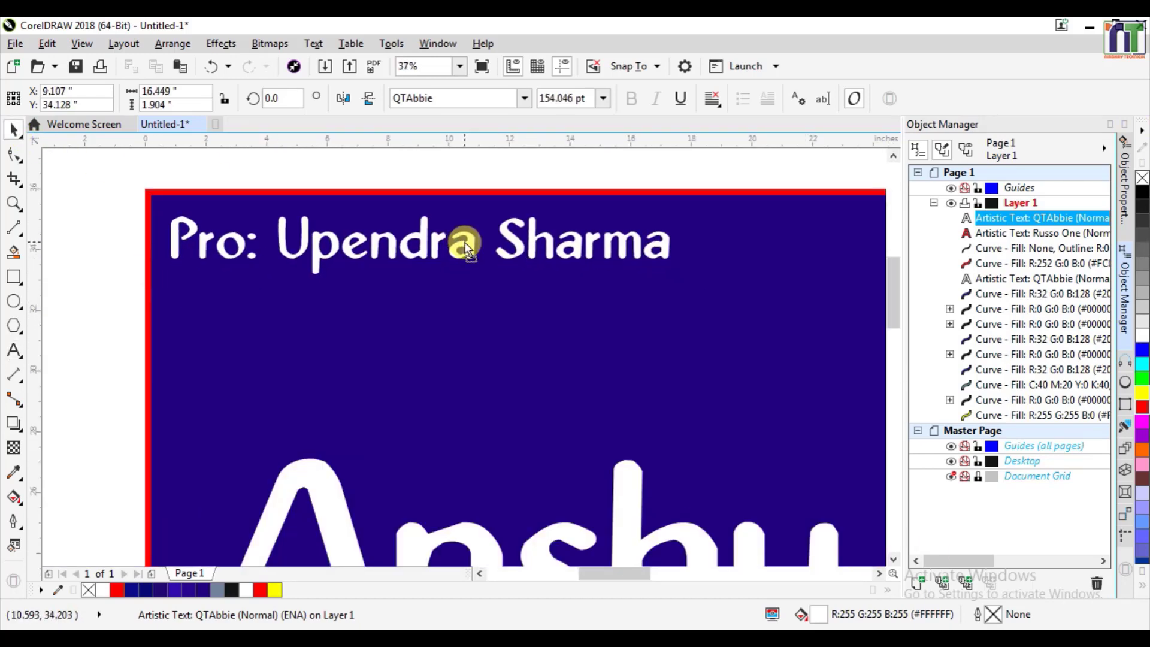
# - Enlarge the "Anshu Telecom" text to about 697 pt and reposition it to span the dark blue shape
pyautogui.click(736, 308)
pyautogui.scroll(-5, 736, 308)
pyautogui.scroll(-1, 666, 431)
pyautogui.scroll(1, 637, 414)
pyautogui.click(427, 357)
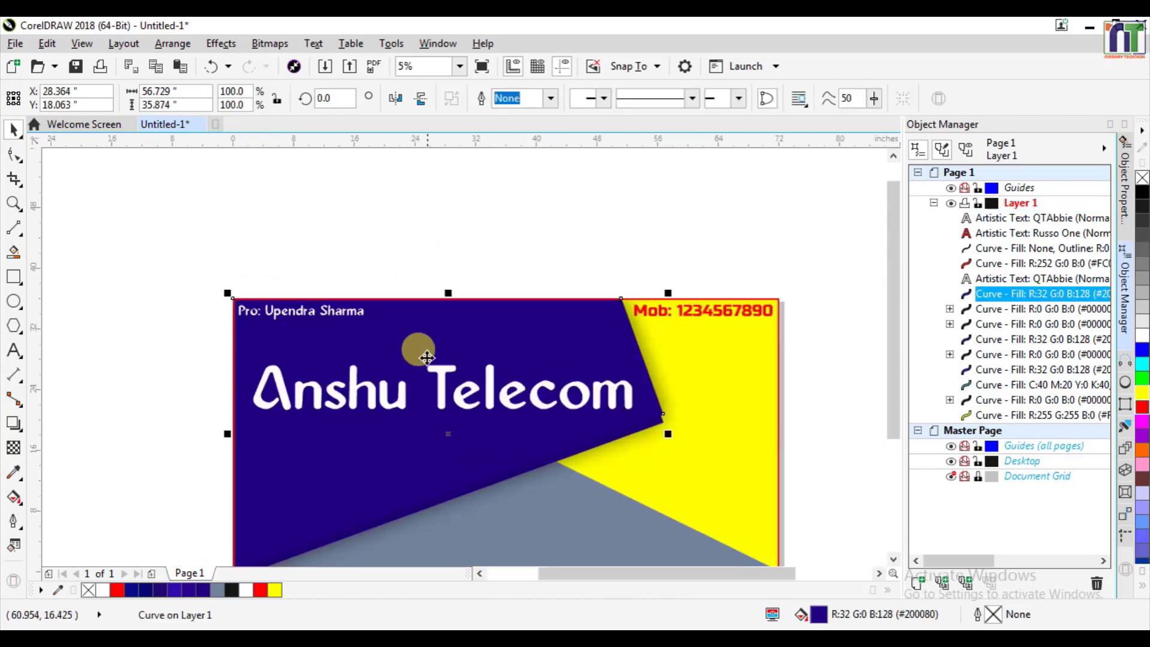
pyautogui.click(390, 403)
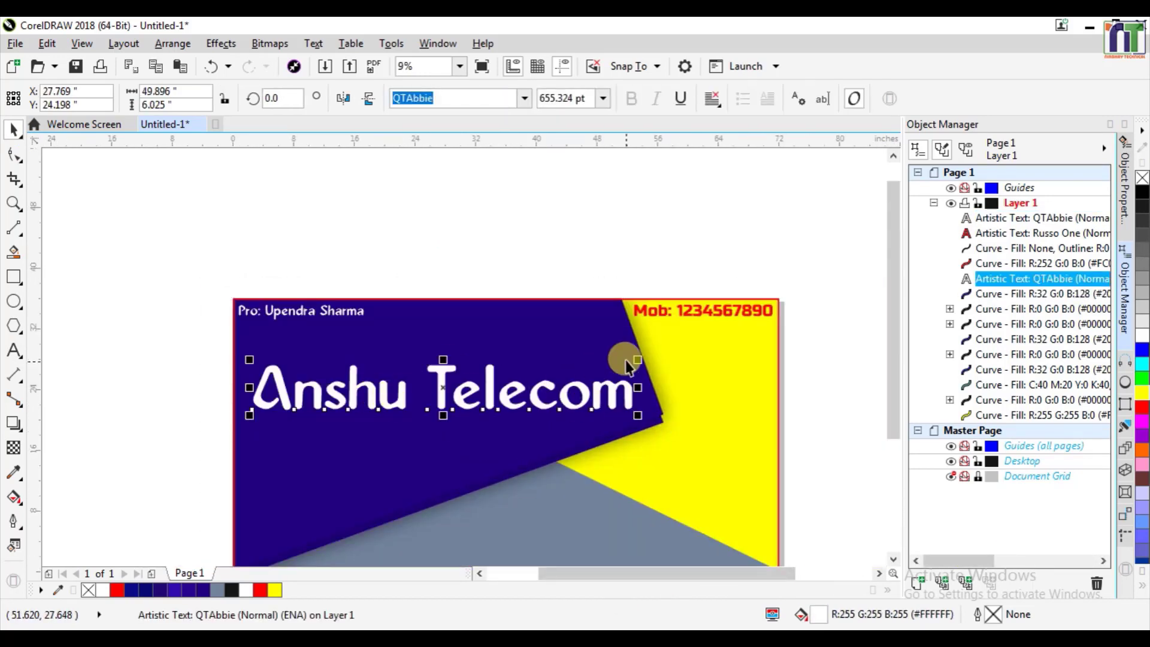
pyautogui.moveTo(634, 361); pyautogui.dragTo(659, 347)
pyautogui.hotkey('ctrl', 'q')
pyautogui.moveTo(342, 391); pyautogui.dragTo(331, 399)
pyautogui.moveTo(647, 366); pyautogui.dragTo(651, 360)
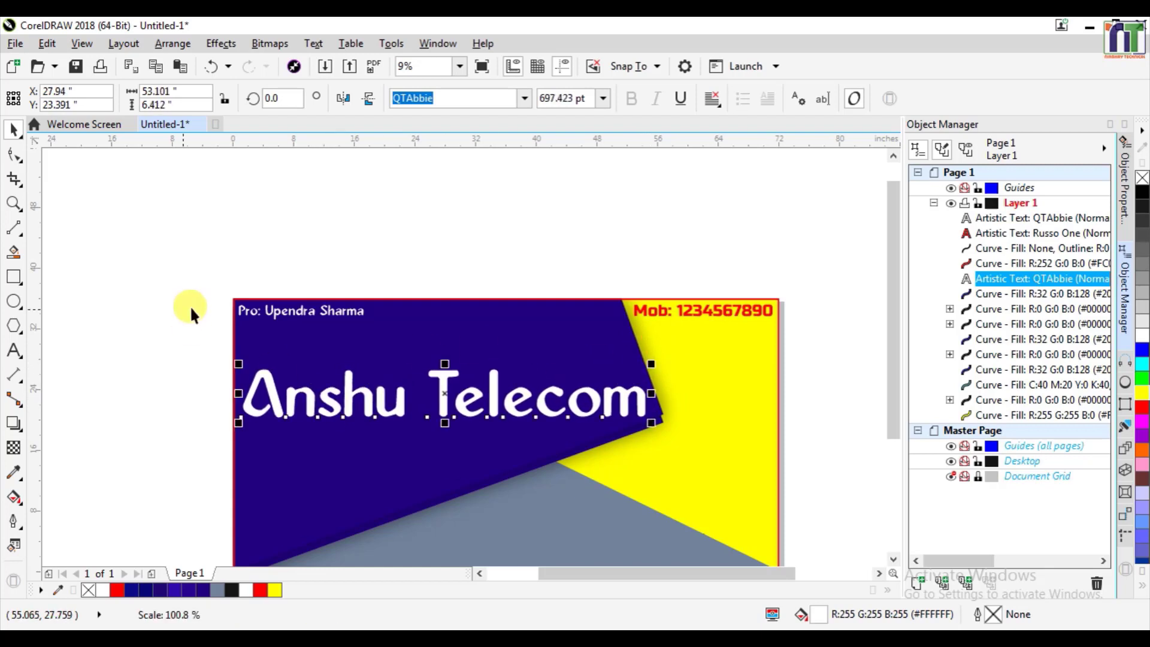
# - Fill the grey-blue triangle at the bottom of the banner with yellow
pyautogui.click(422, 314)
pyautogui.click(581, 522)
pyautogui.scroll(-1, 549, 511)
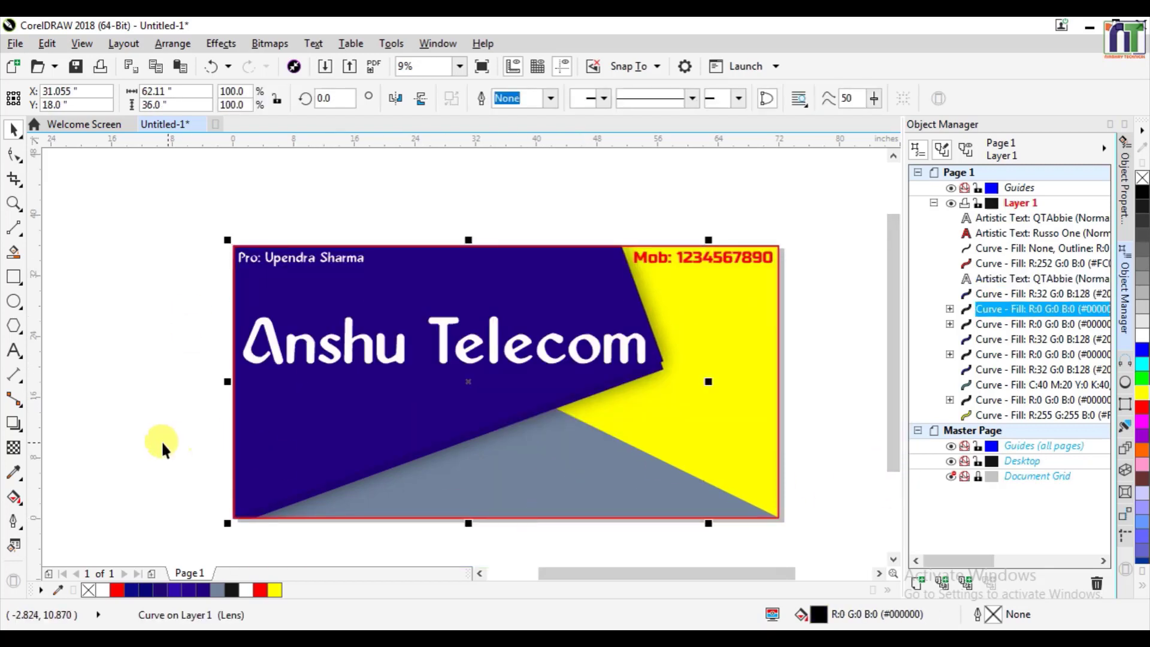
pyautogui.click(159, 441)
pyautogui.click(601, 477)
pyautogui.click(839, 454)
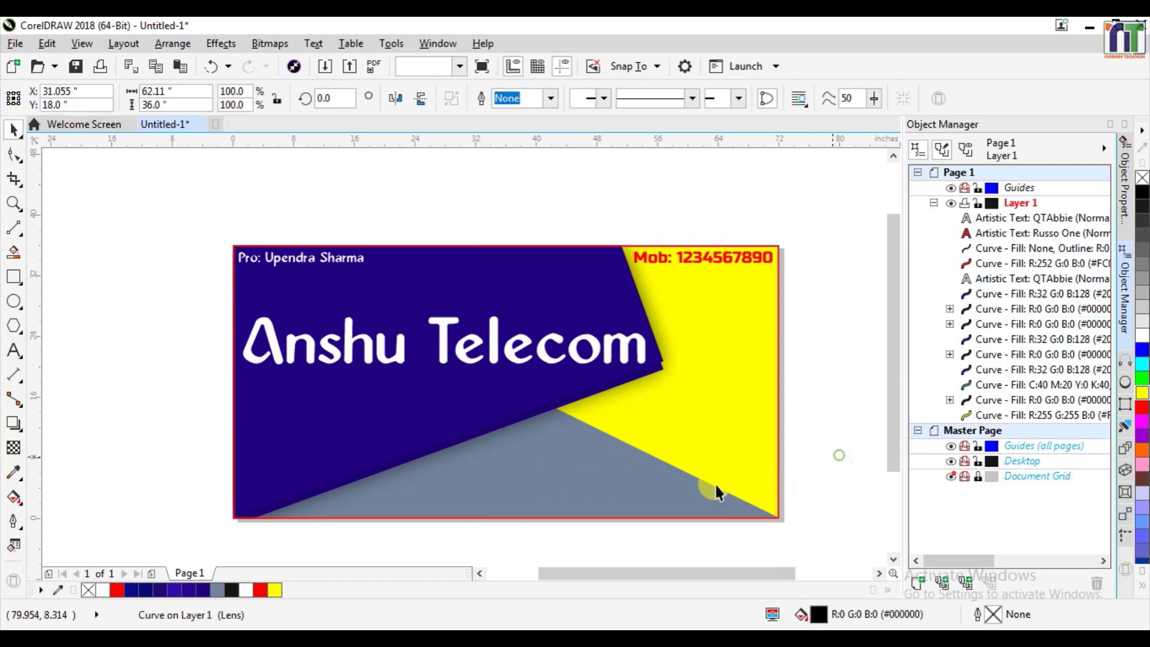
pyautogui.click(674, 488)
pyautogui.click(718, 500)
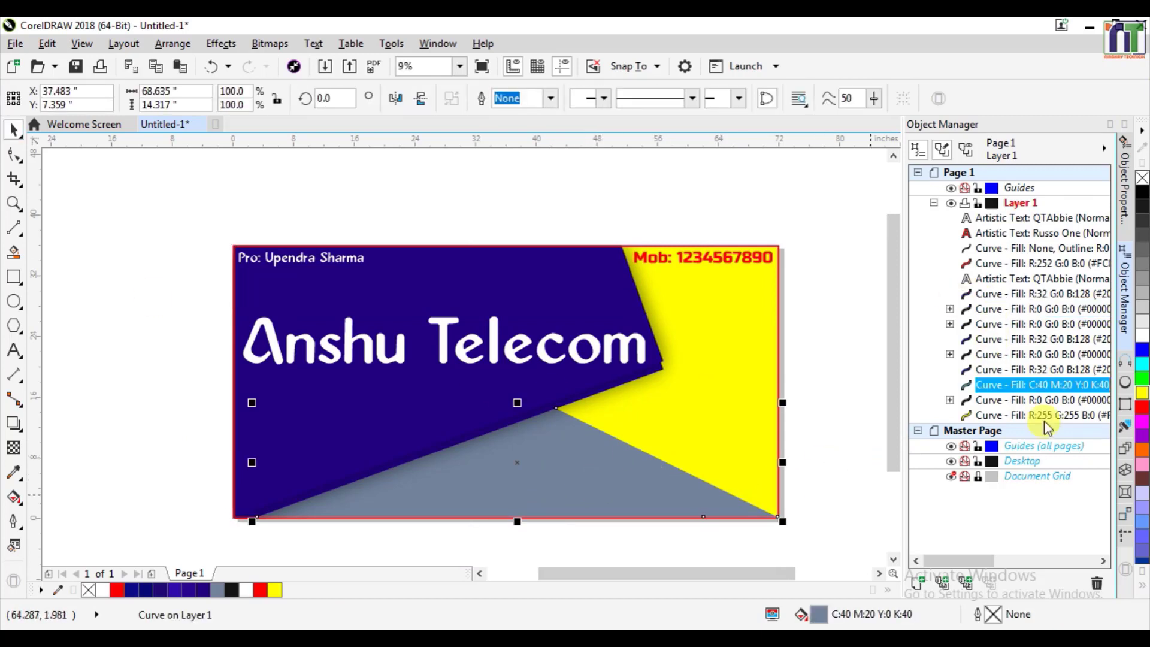
pyautogui.click(1142, 393)
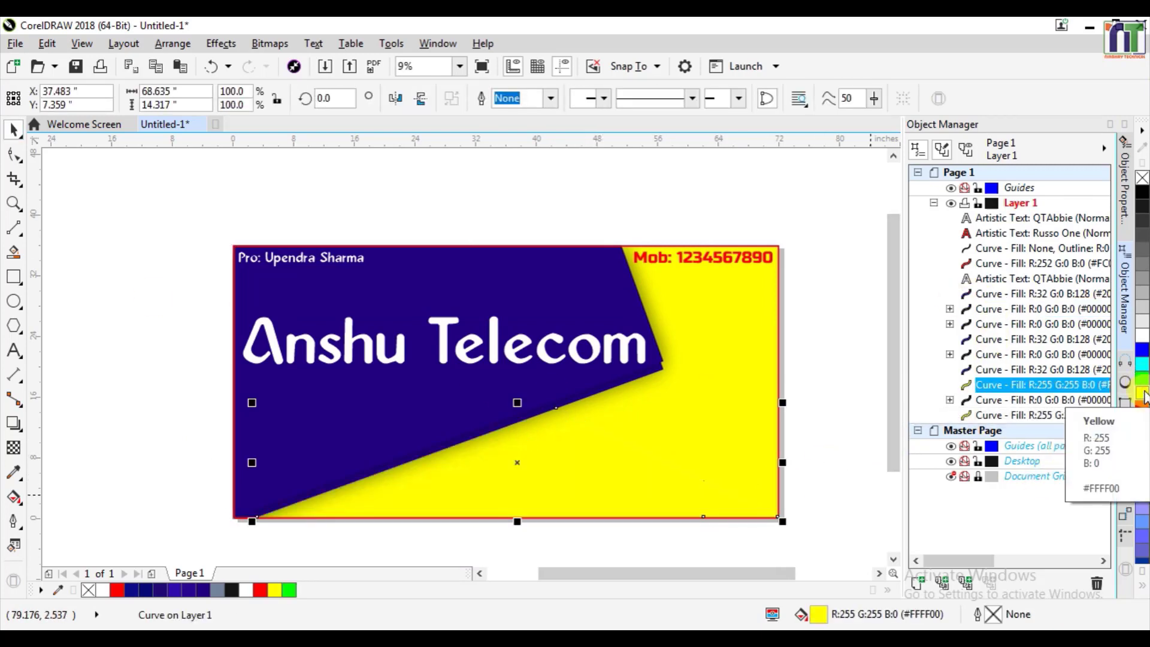
pyautogui.click(834, 463)
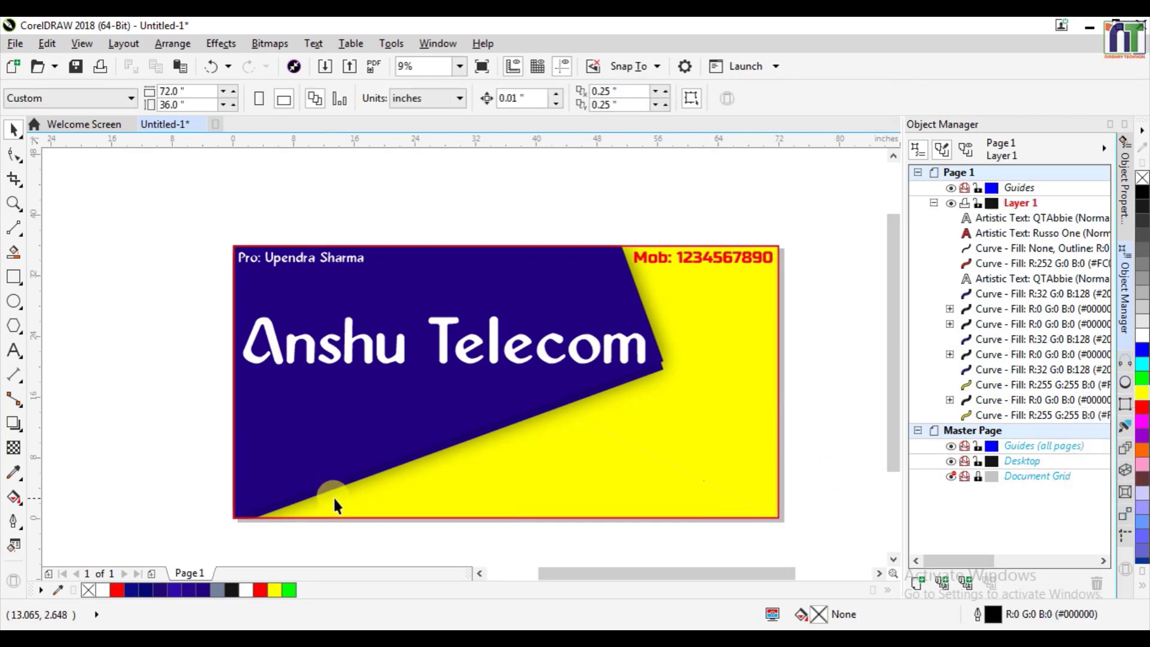
# - Paste a copy of the "Anshu Telecom" text at the banner's bottom and replace it with "पताः" in the RAJ 01 font
pyautogui.click(375, 362)
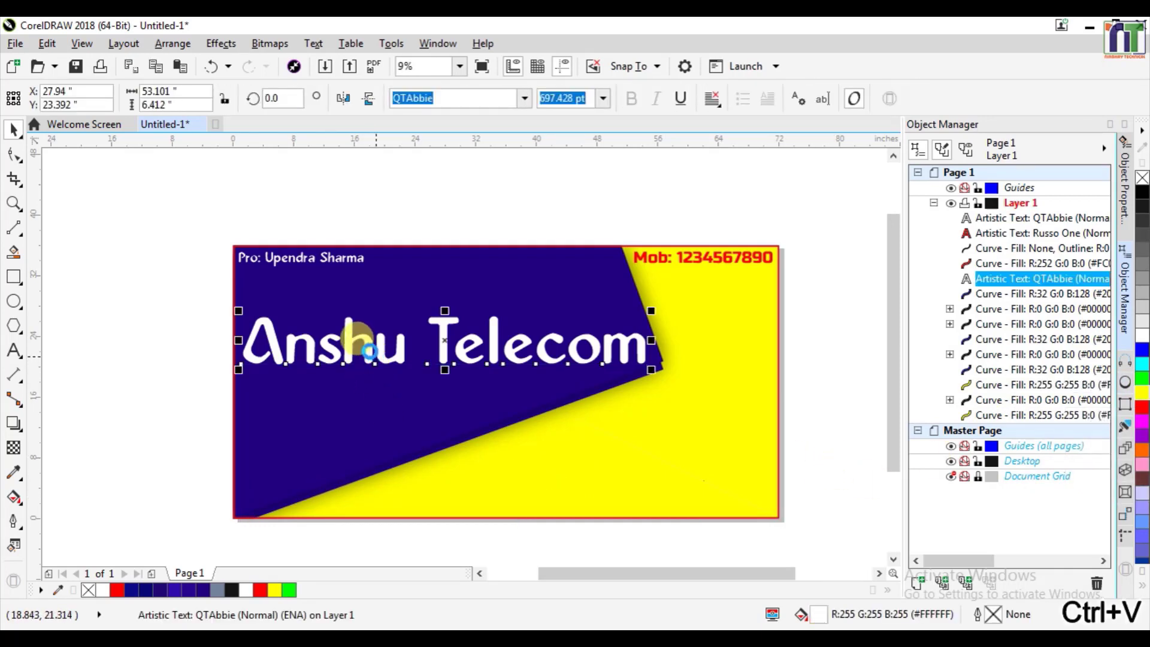
pyautogui.moveTo(366, 350); pyautogui.dragTo(410, 427)
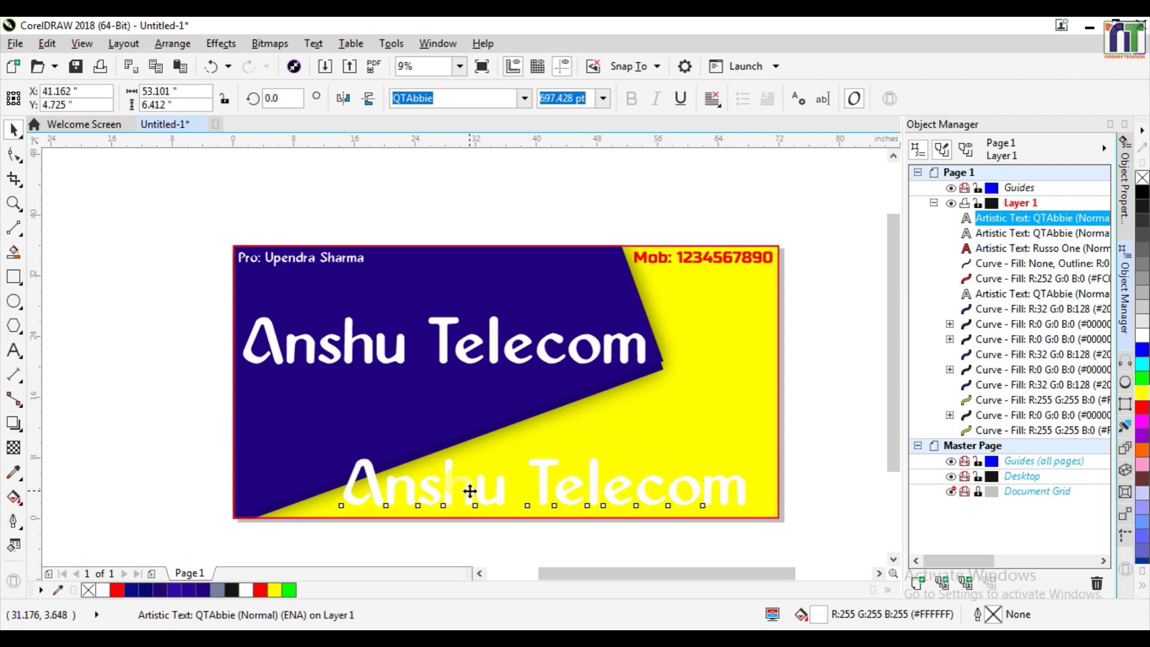
pyautogui.doubleClick(470, 491)
pyautogui.hotkey('ctrl', 'a')
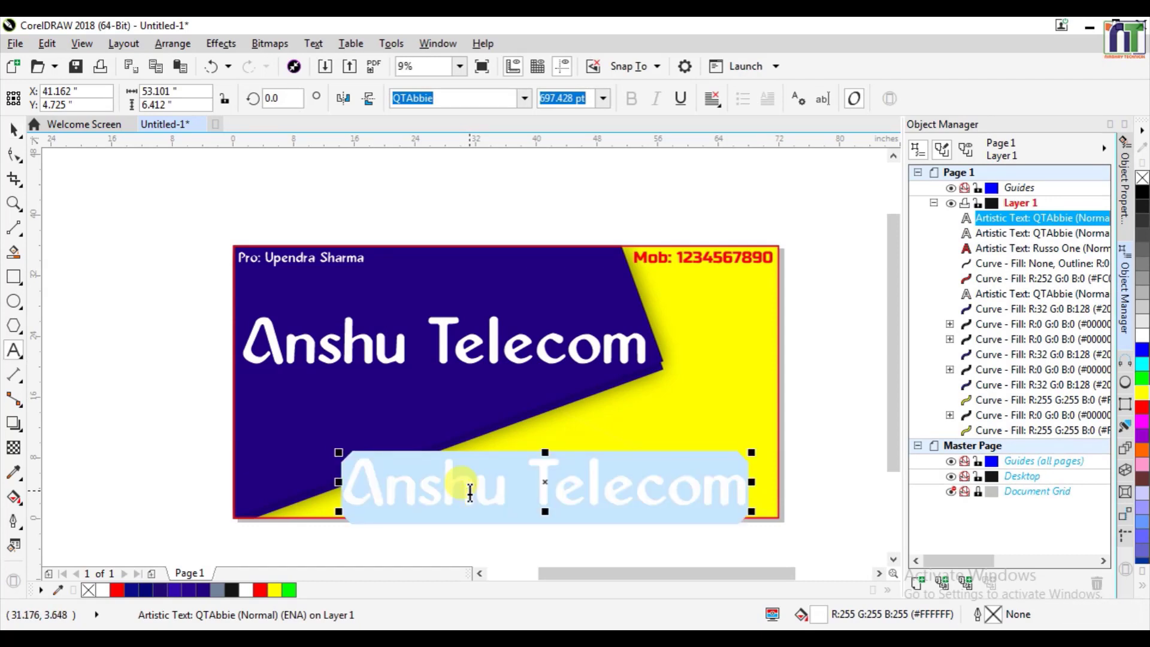
pyautogui.press('Delete')
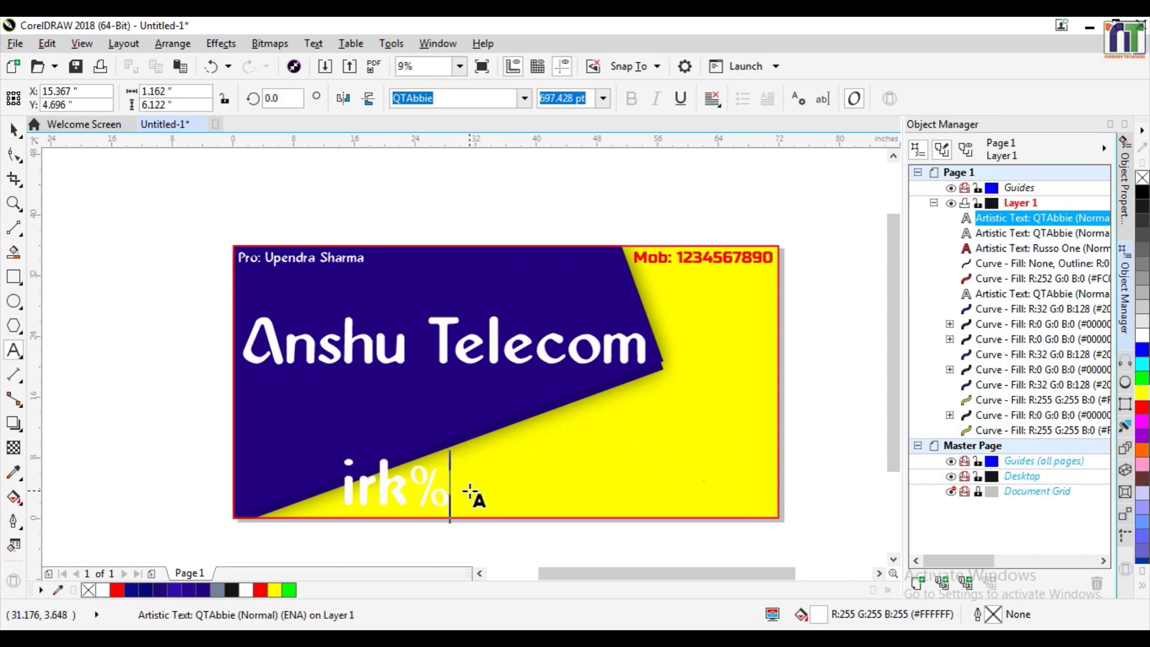
pyautogui.hotkey('ctrl', 'a')
pyautogui.write('RAJ')
pyautogui.press('Return')
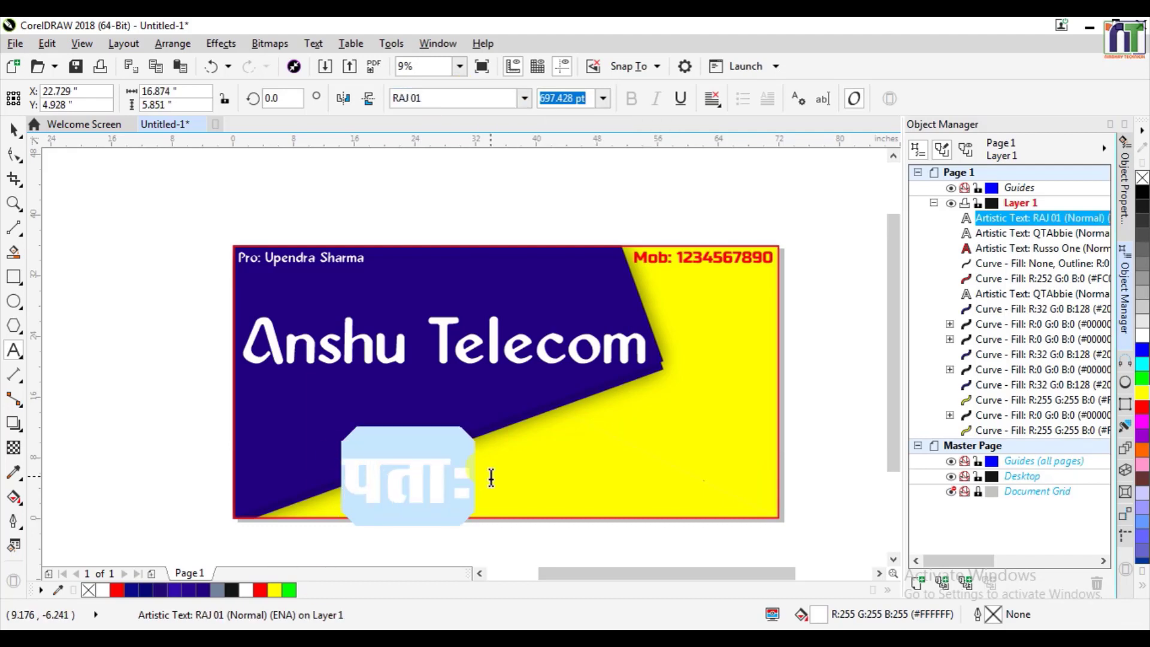
# - Enter the street part of the shop's address in Hindi after "पताः"
pyautogui.write('bha')
pyautogui.press('BackSpace')
pyautogui.press('BackSpace')
pyautogui.press('BackSpace')
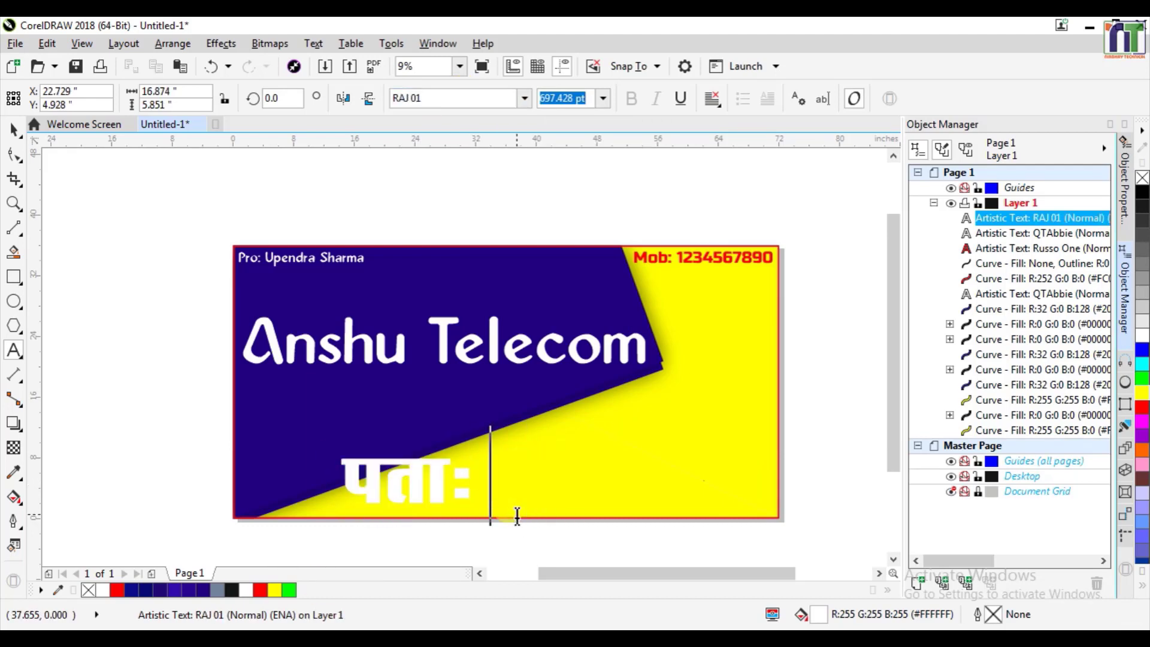
pyautogui.write('Hko')
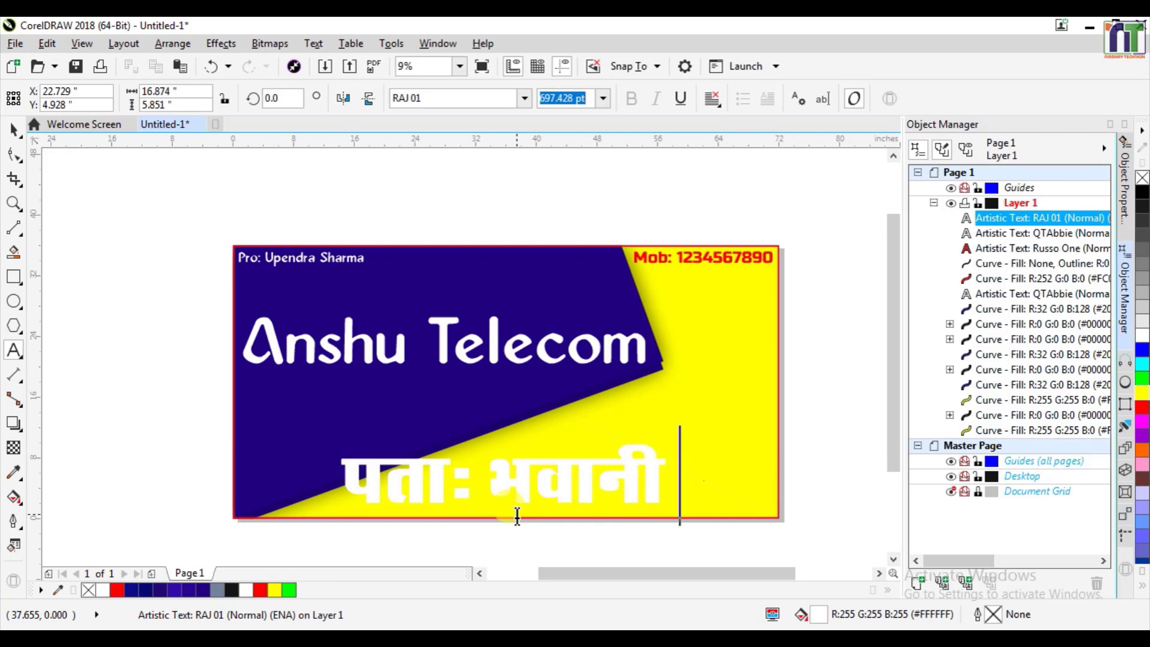
pyautogui.write('kuh Nki')
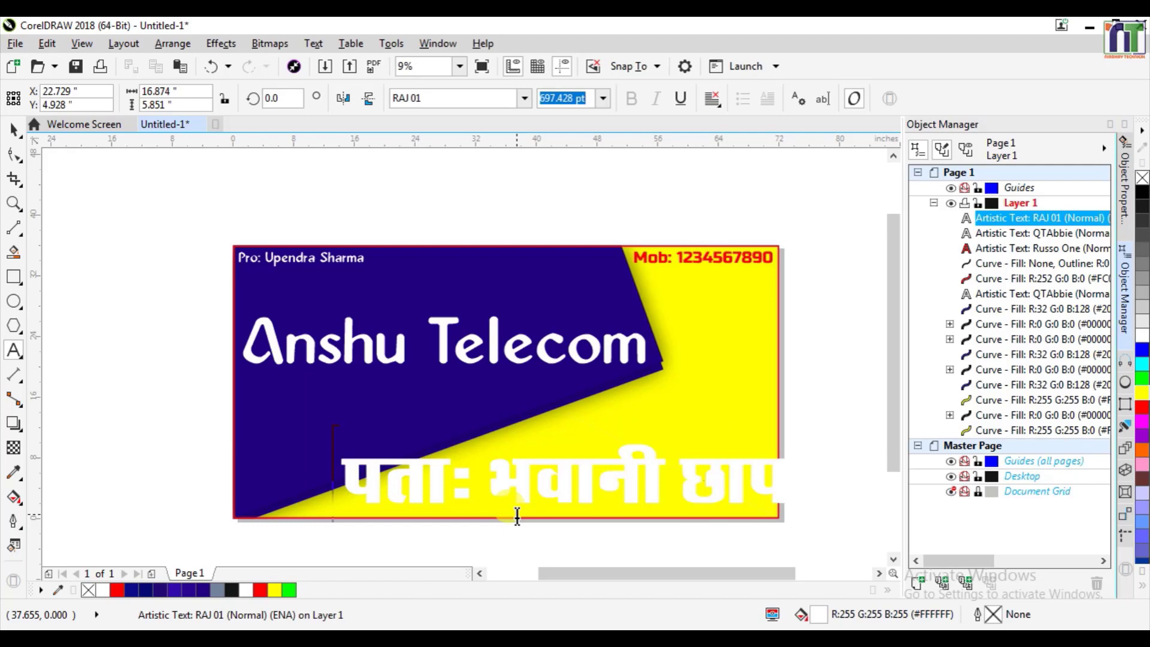
pyautogui.write('k')
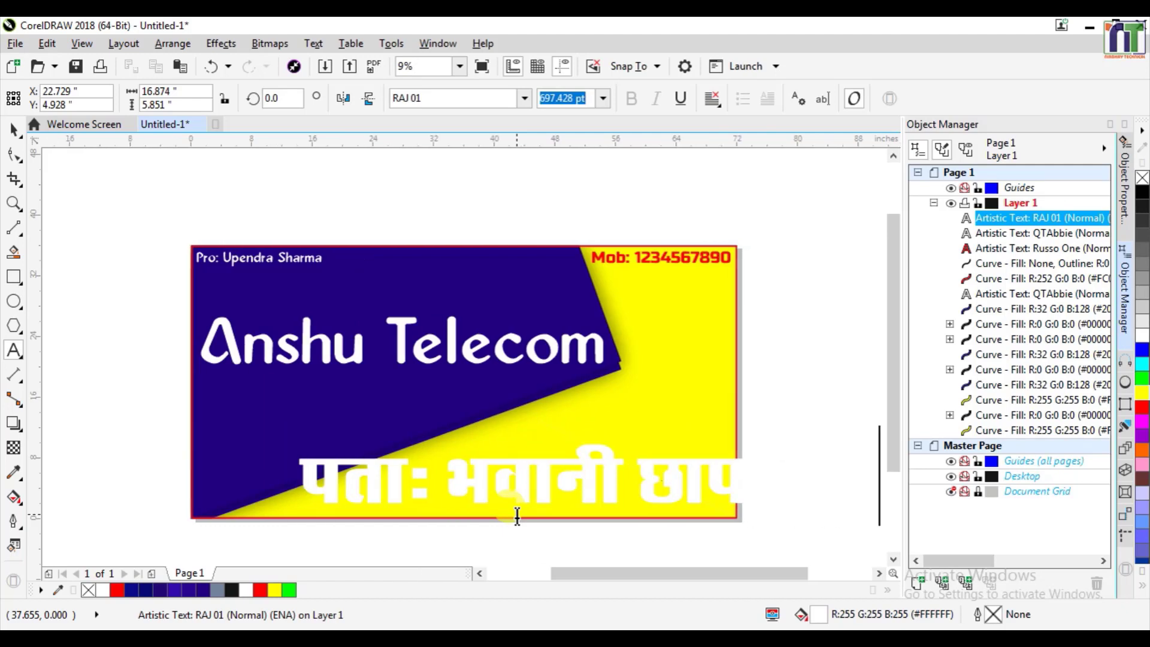
pyautogui.write('j')
# - Shrink the address line to about 266 pt near the banner's bottom edge and fill it with black
pyautogui.moveTo(281, 443); pyautogui.dragTo(312, 503)
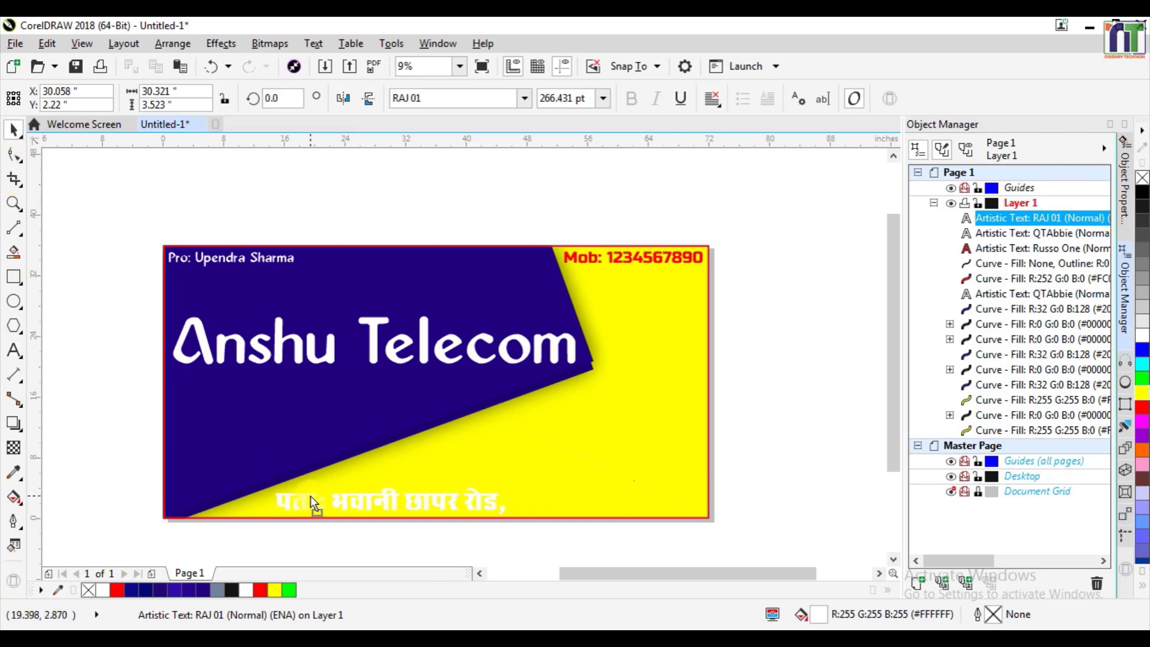
pyautogui.click(1142, 192)
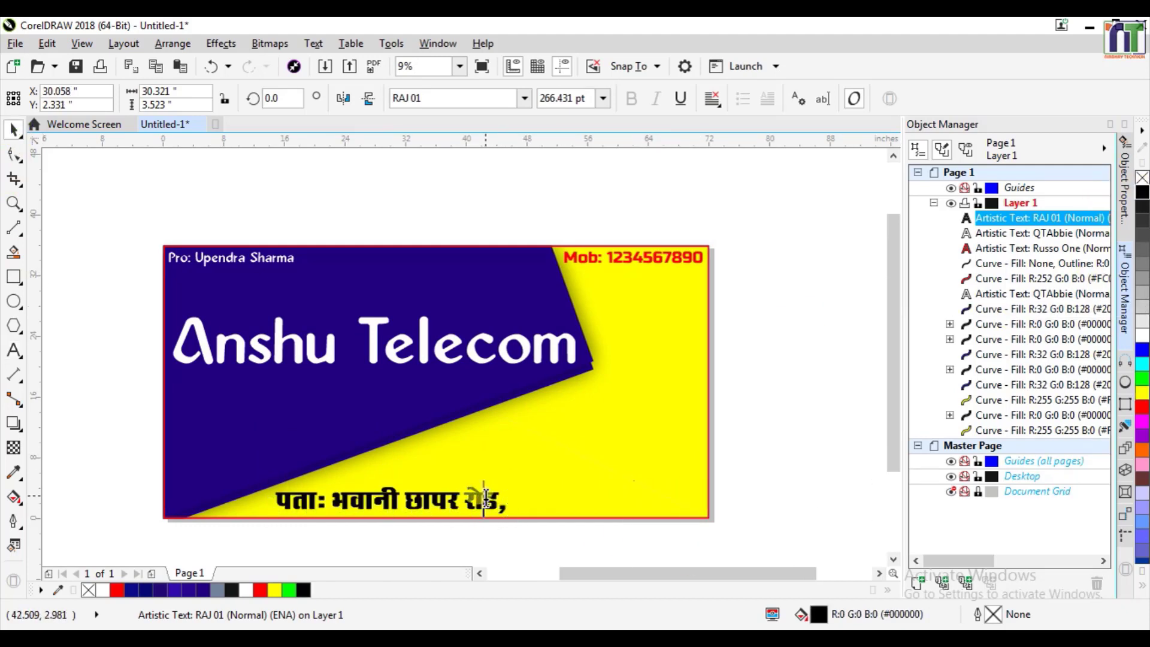
# - Complete the address line with the town and postal code, and fit it inside the banner's right edge
pyautogui.press('End')
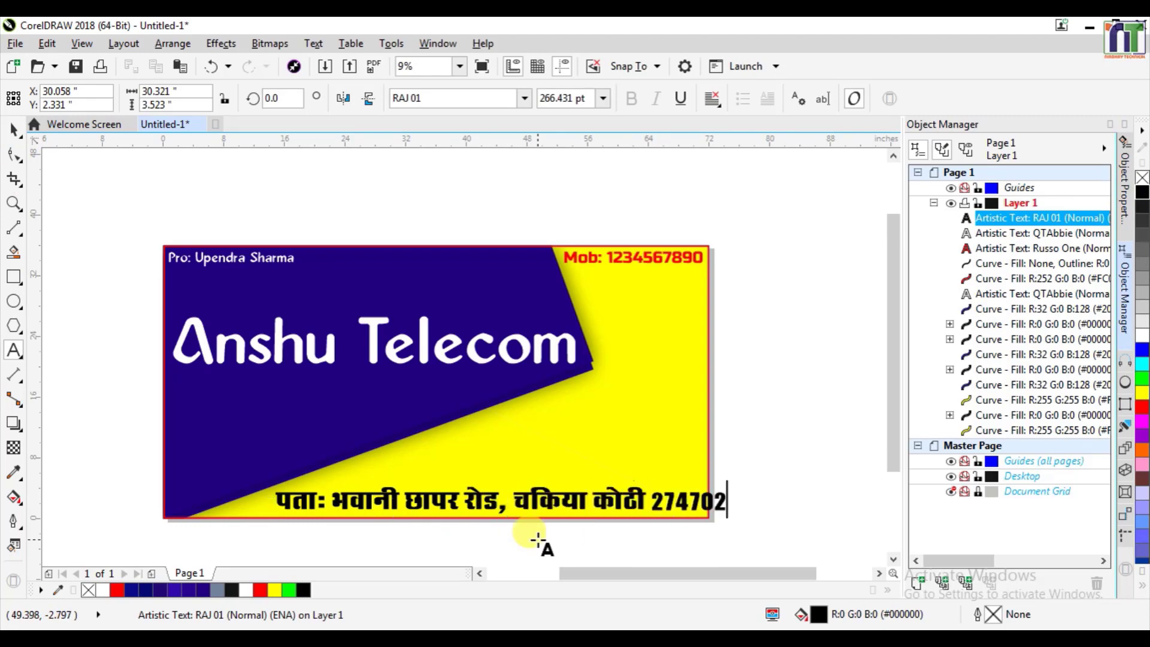
pyautogui.hotkey('ctrl', 'space')
pyautogui.moveTo(731, 481); pyautogui.dragTo(696, 480)
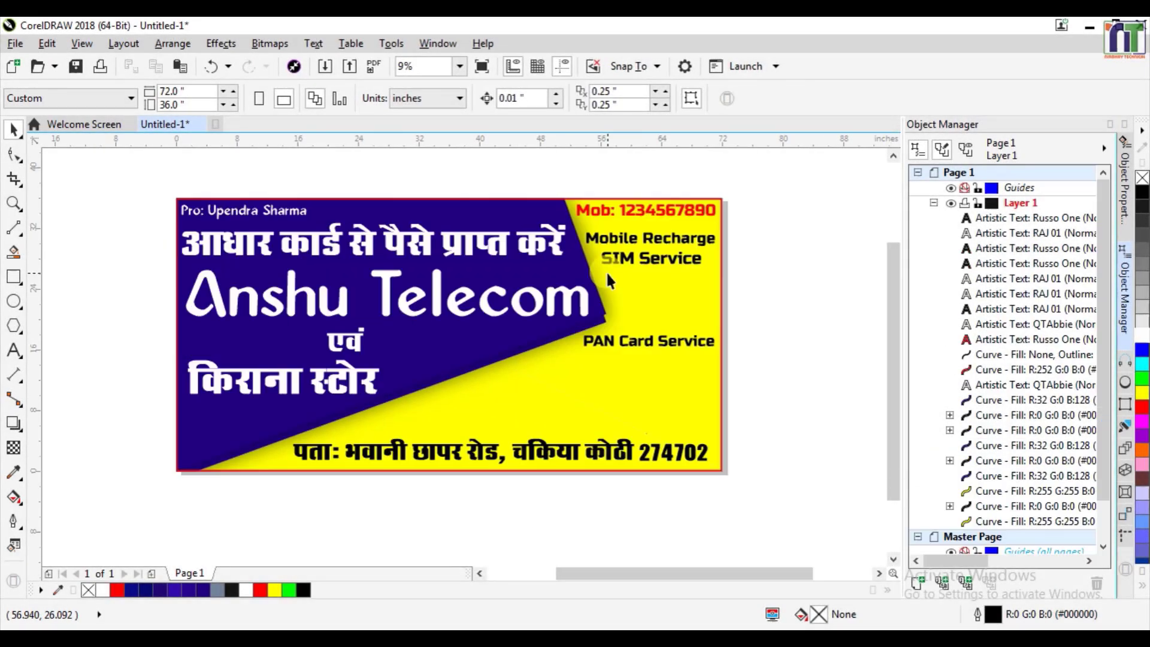
# - Change both yellow background sections of the banner to white
pyautogui.click(664, 387)
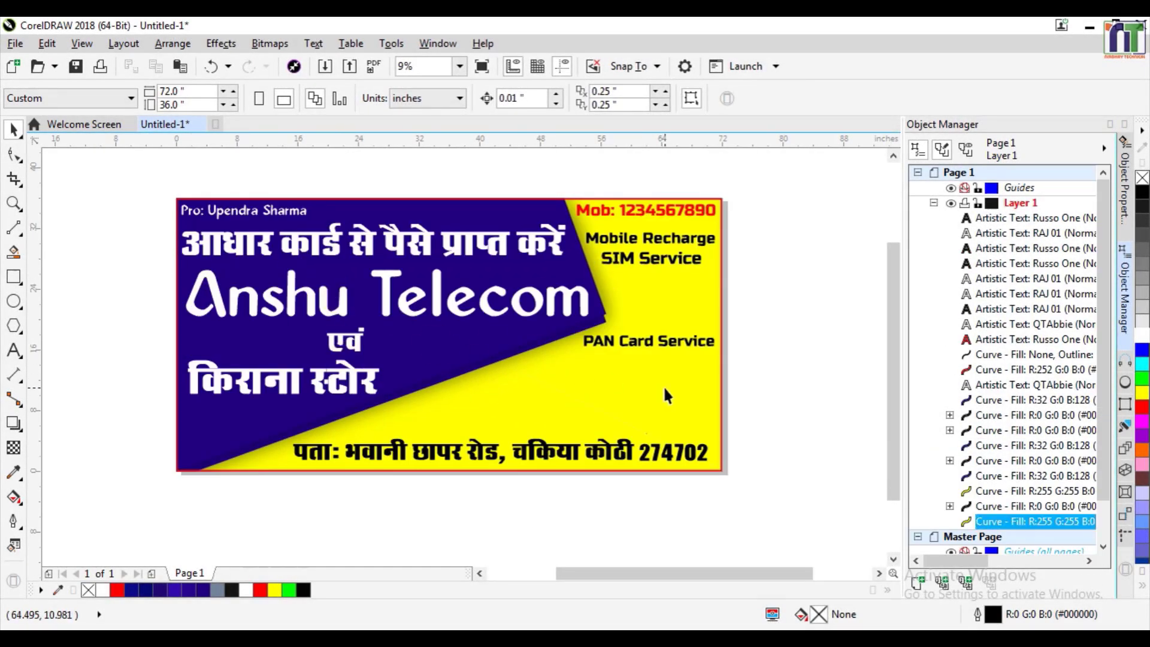
pyautogui.click(1142, 335)
pyautogui.click(573, 428)
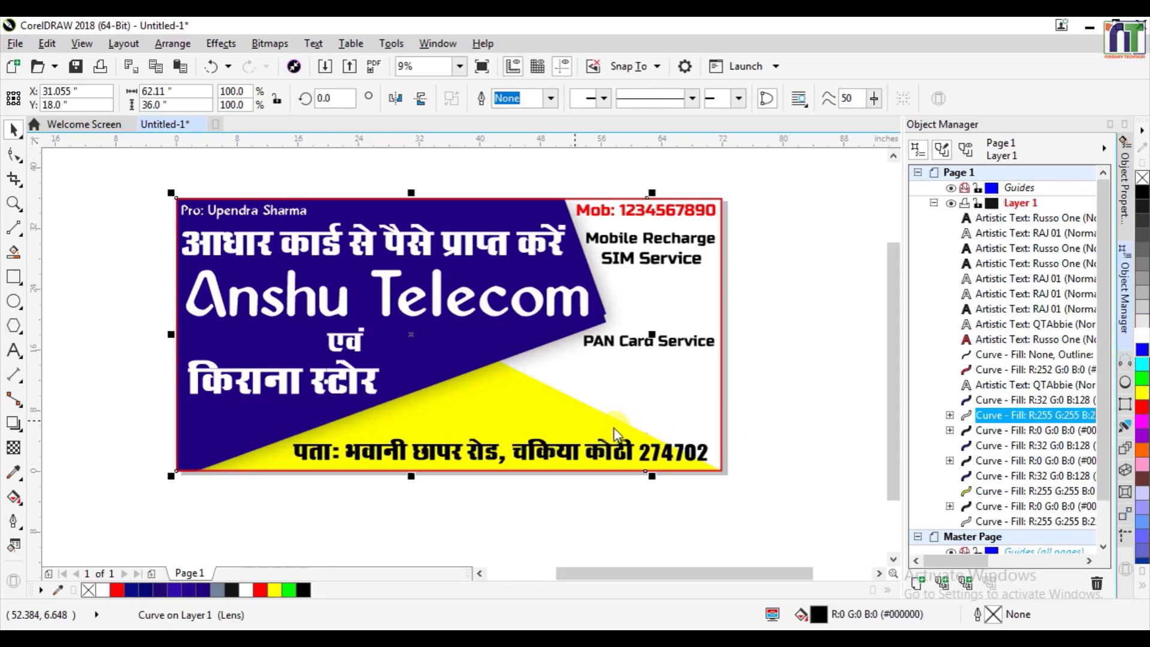
pyautogui.click(663, 463)
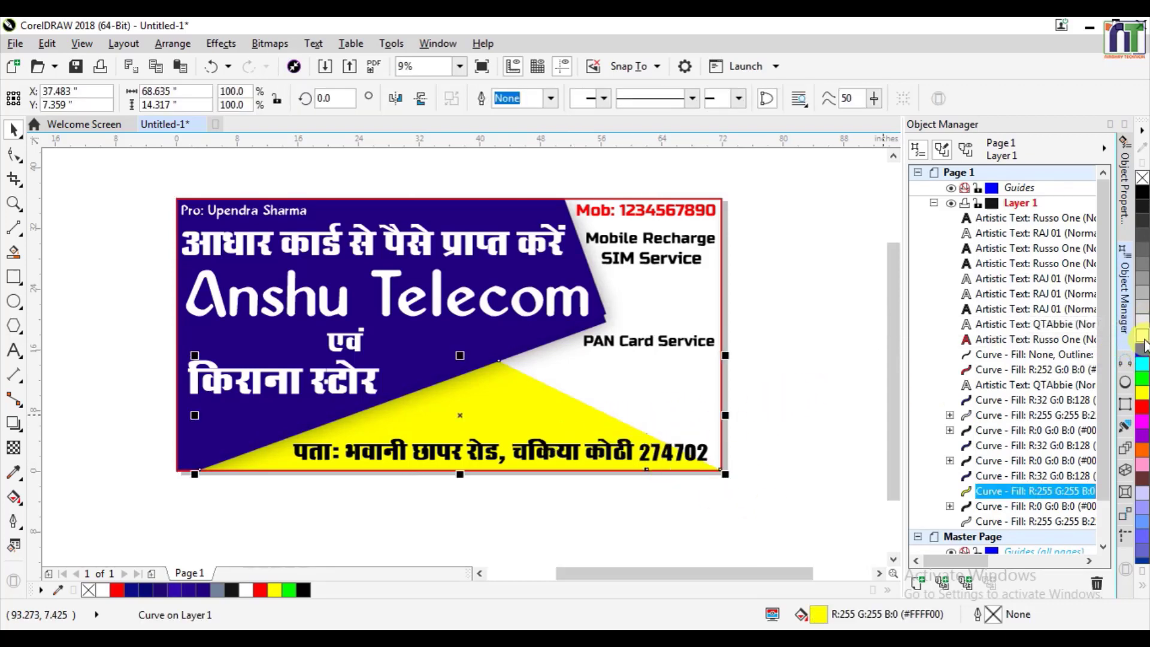
pyautogui.click(1142, 334)
pyautogui.click(800, 377)
pyautogui.scroll(-1, 606, 398)
pyautogui.scroll(1, 620, 392)
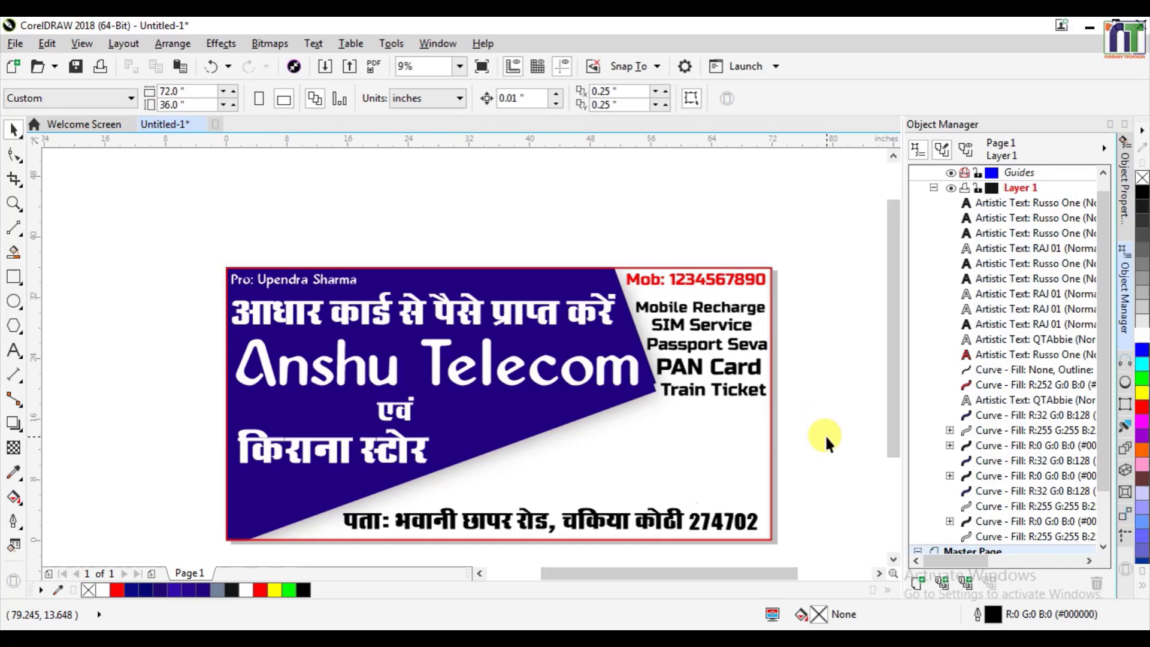
pyautogui.scroll(1, 712, 459)
pyautogui.scroll(-1, 713, 459)
pyautogui.click(713, 460)
pyautogui.click(868, 424)
pyautogui.moveTo(894, 407); pyautogui.dragTo(884, 440)
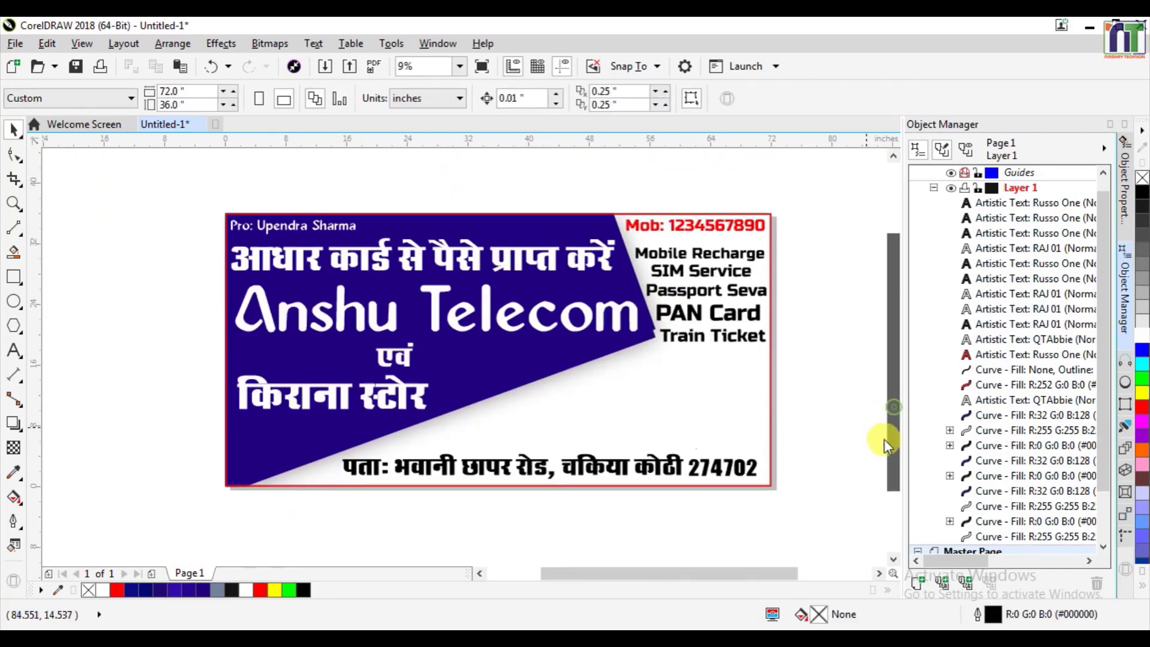
# - Fill the frontmost dark blue shape behind the shop name with green
pyautogui.scroll(3, 617, 341)
pyautogui.scroll(2, 664, 323)
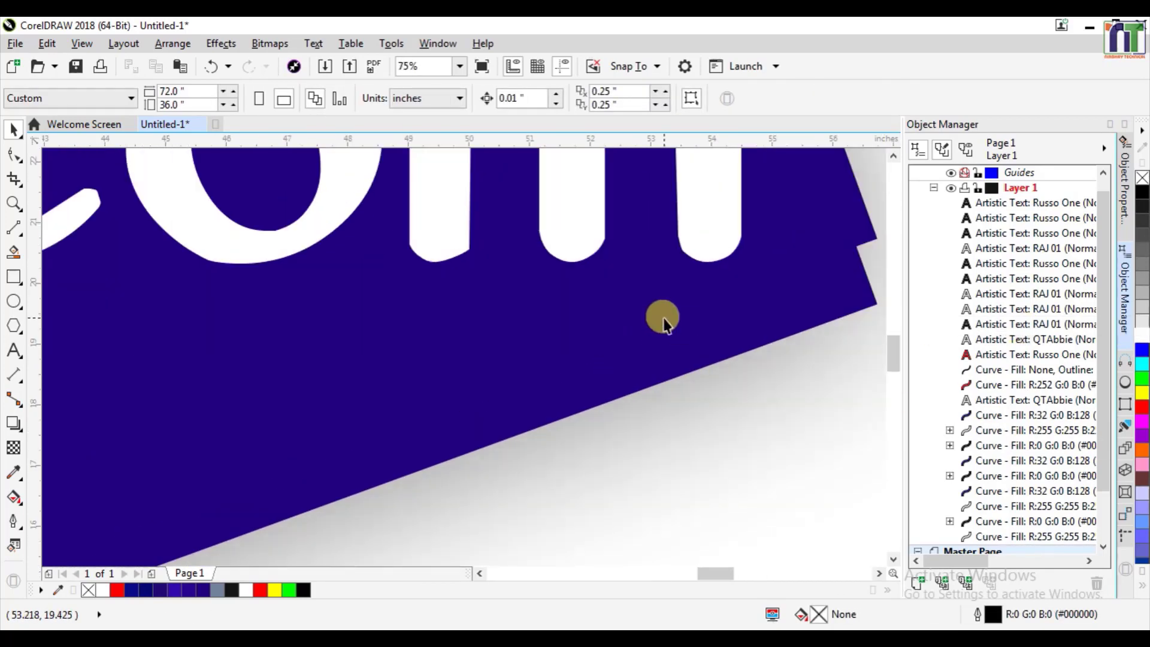
pyautogui.scroll(-2, 663, 324)
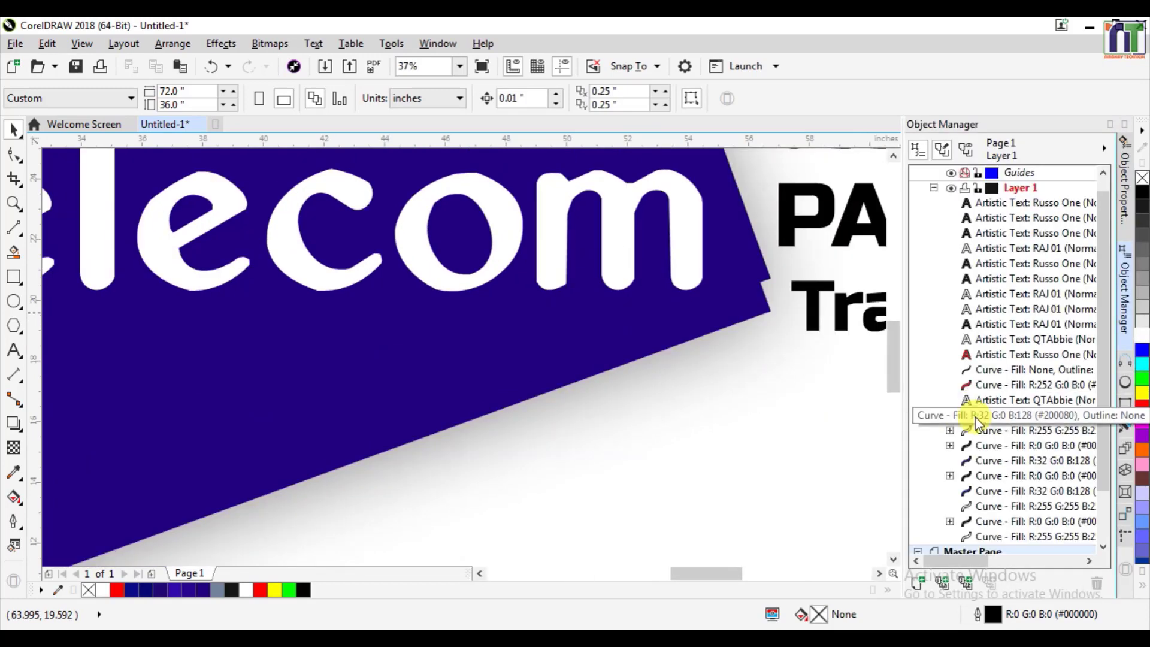
pyautogui.click(974, 416)
pyautogui.click(1142, 382)
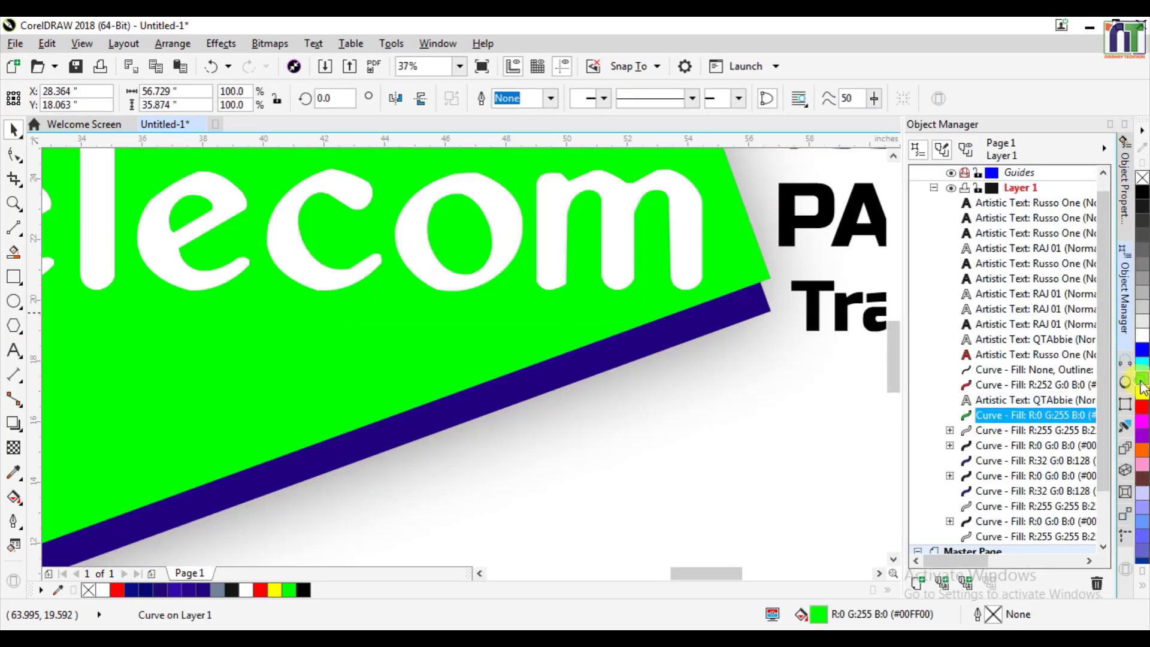
# - Darken the front shape's green fill to a deep green
pyautogui.click(1125, 185)
pyautogui.click(940, 143)
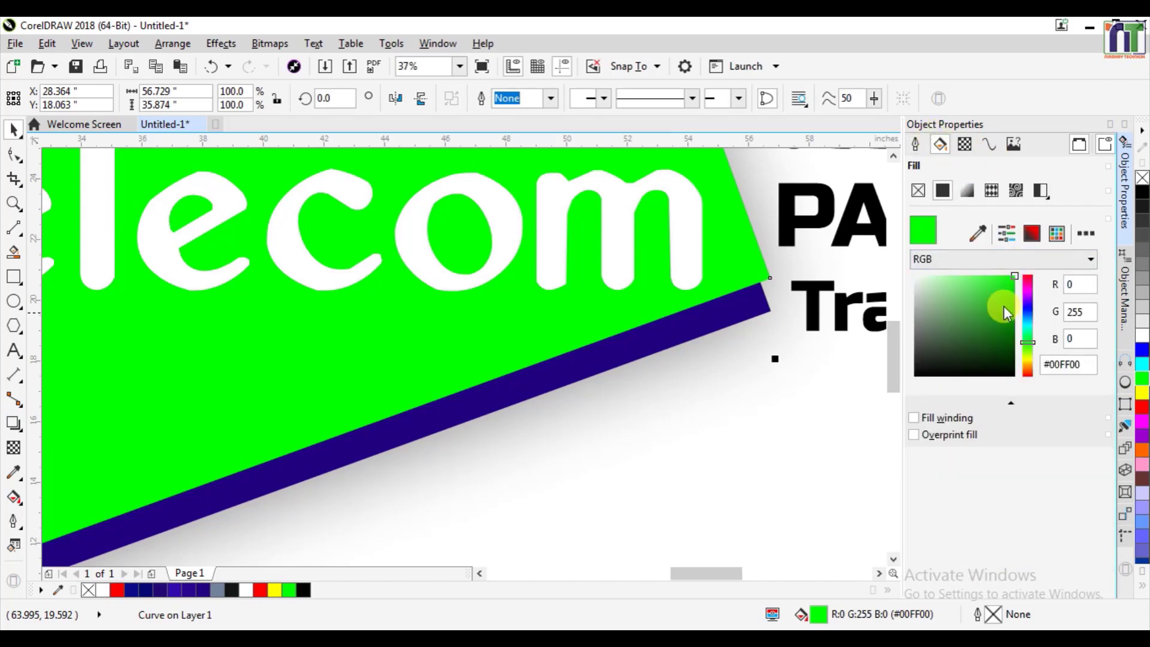
pyautogui.moveTo(1003, 305); pyautogui.dragTo(1011, 337)
pyautogui.click(824, 414)
pyautogui.scroll(-4, 824, 415)
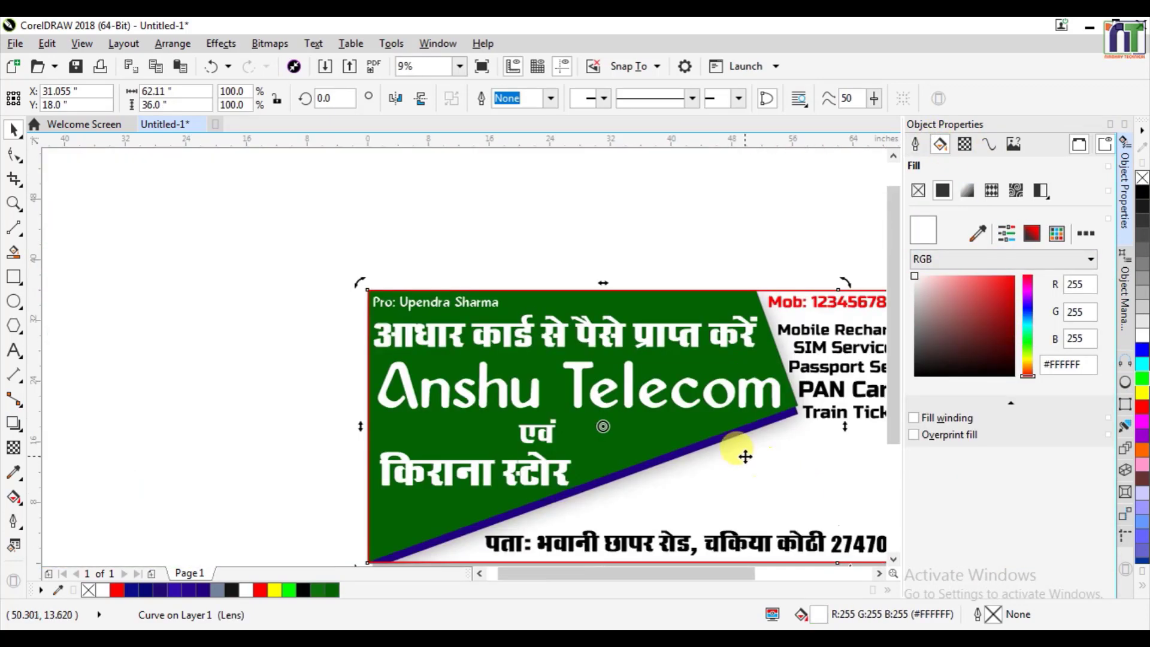
pyautogui.click(644, 245)
pyautogui.scroll(2, 745, 310)
pyautogui.scroll(-2, 744, 310)
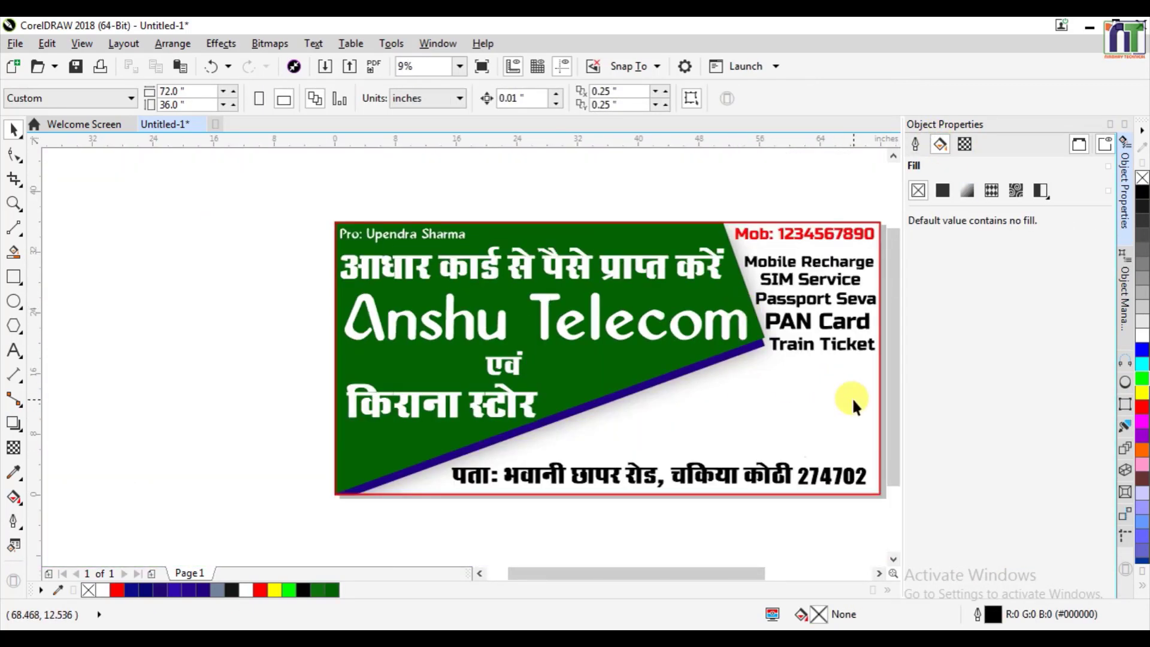
# - Fill the front shape behind the shop name with dark blue, #220773
pyautogui.scroll(-2, 800, 403)
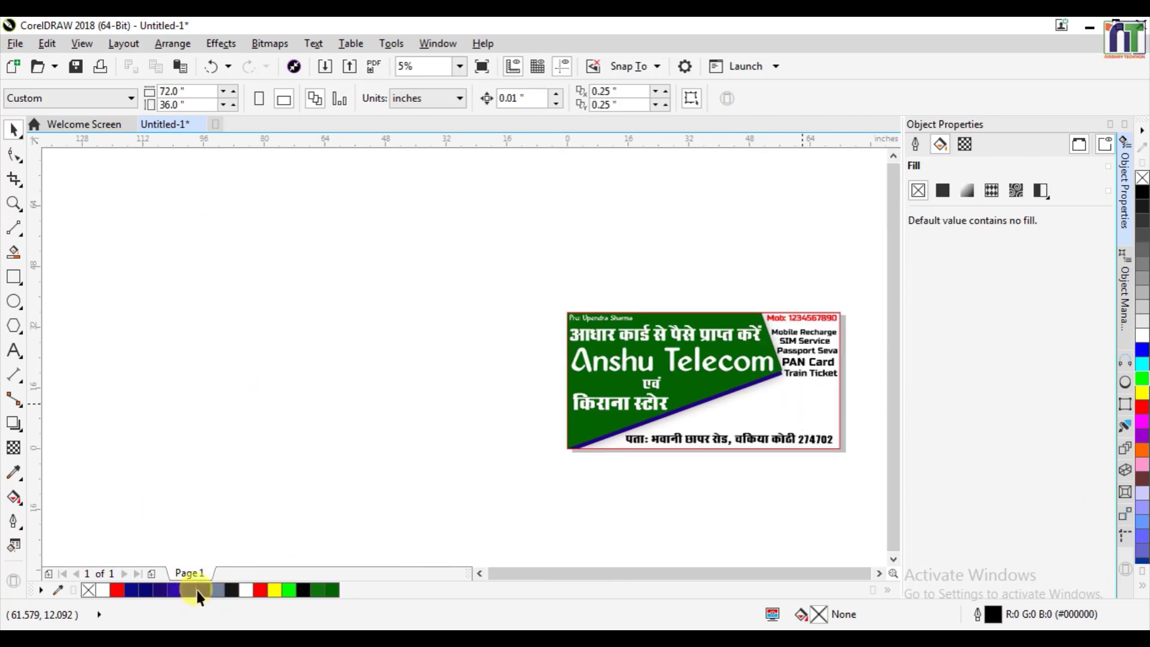
pyautogui.scroll(1, 466, 357)
pyautogui.click(713, 367)
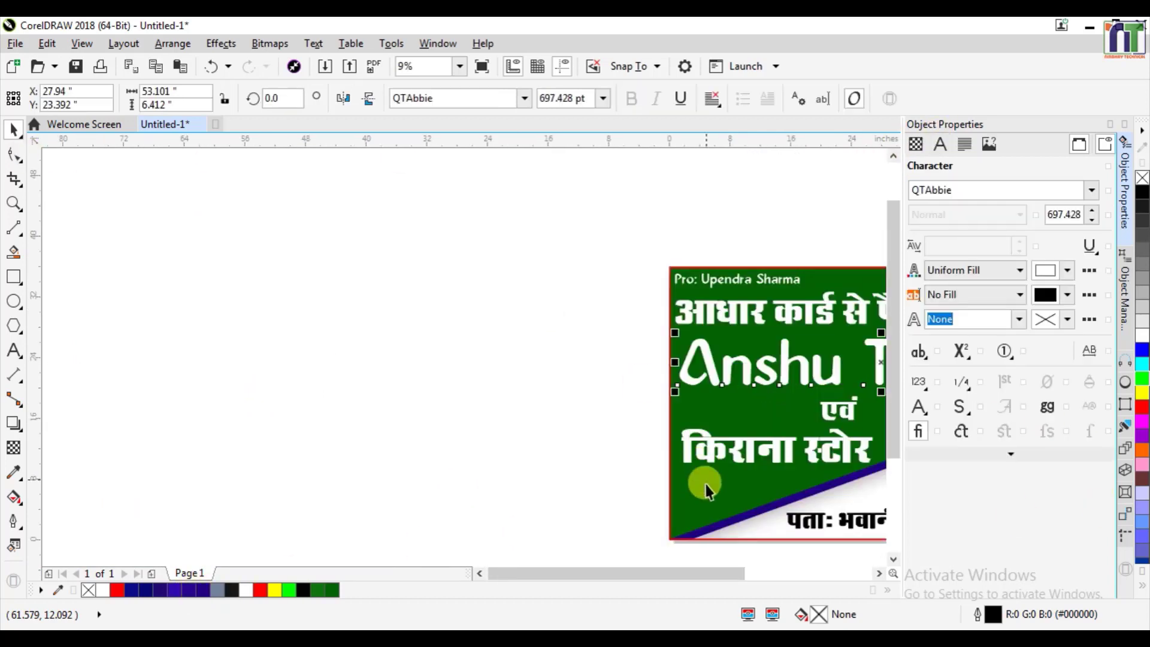
pyautogui.click(707, 485)
pyautogui.click(130, 590)
pyautogui.click(174, 591)
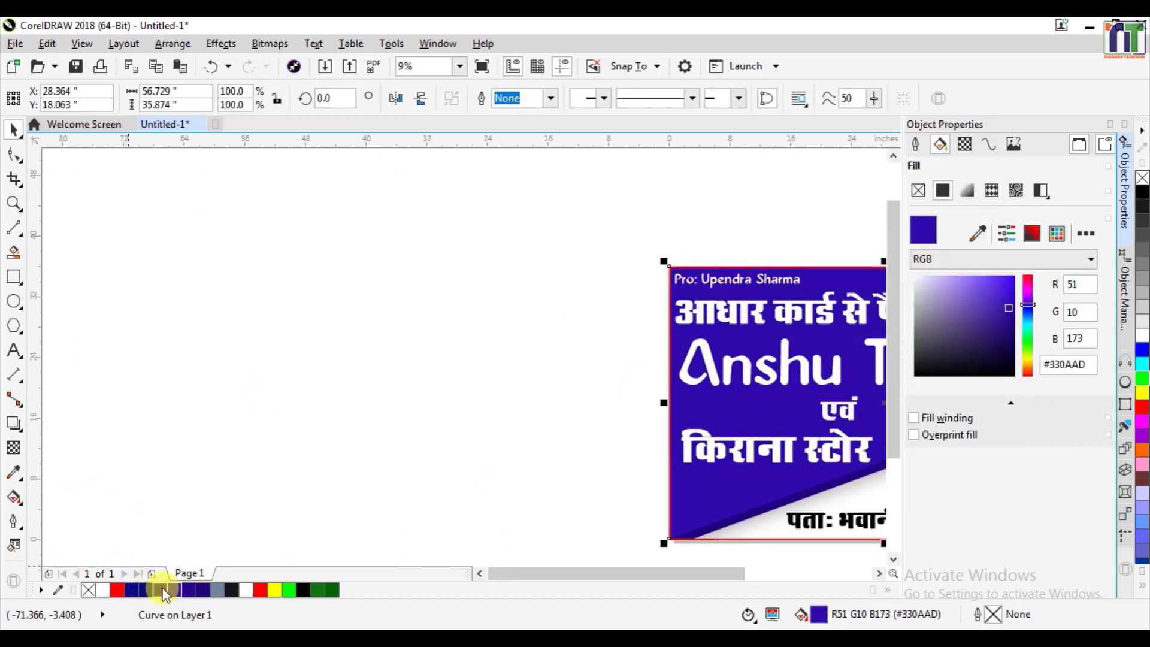
pyautogui.click(160, 591)
# - Fill the layer just behind the front shape with deep green, #036303, as an accent strip along its diagonal edge
pyautogui.scroll(-4, 837, 467)
pyautogui.scroll(5, 485, 410)
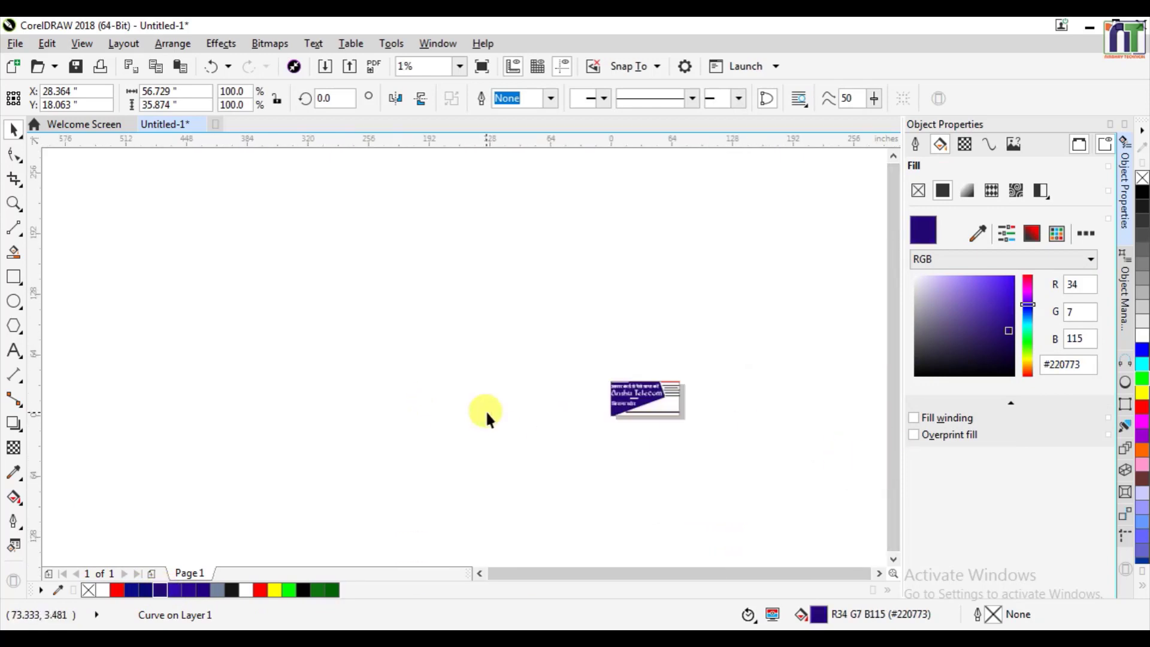
pyautogui.click(1124, 299)
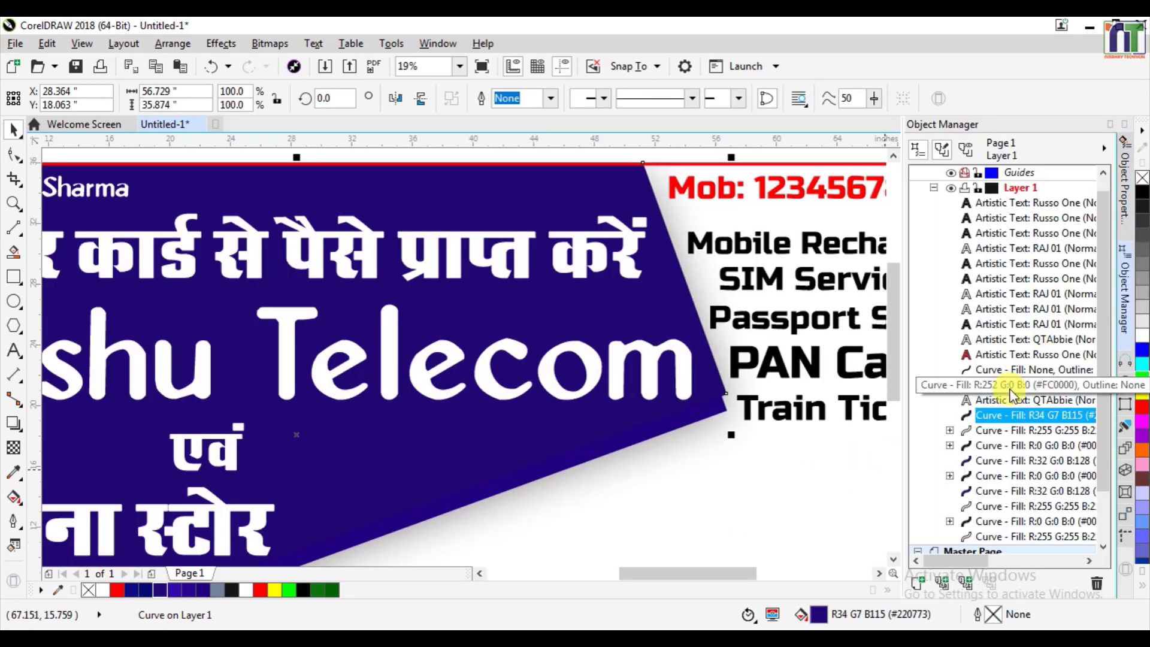
pyautogui.click(1006, 461)
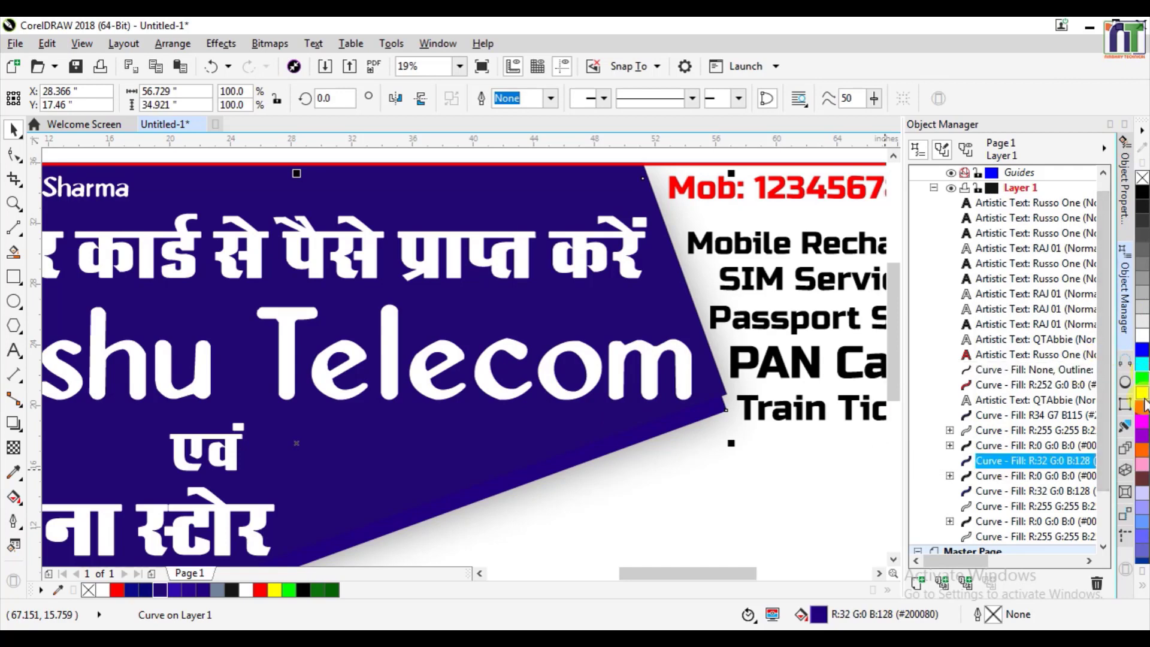
pyautogui.click(332, 591)
pyautogui.click(791, 470)
pyautogui.scroll(-2, 469, 441)
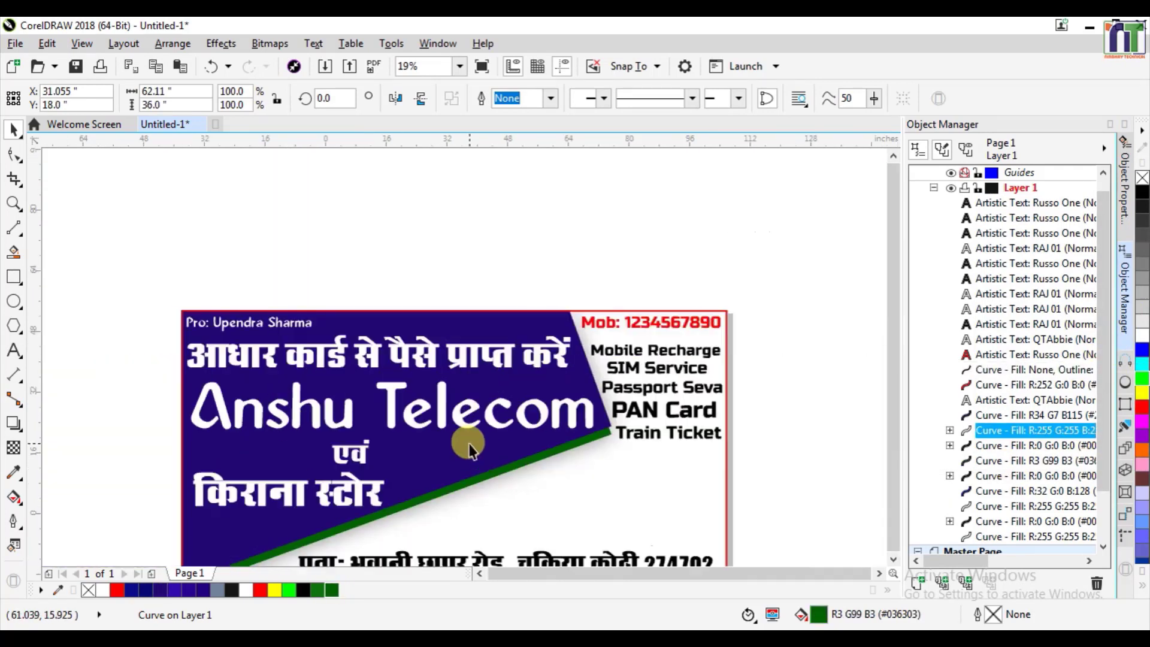
pyautogui.scroll(-3, 890, 459)
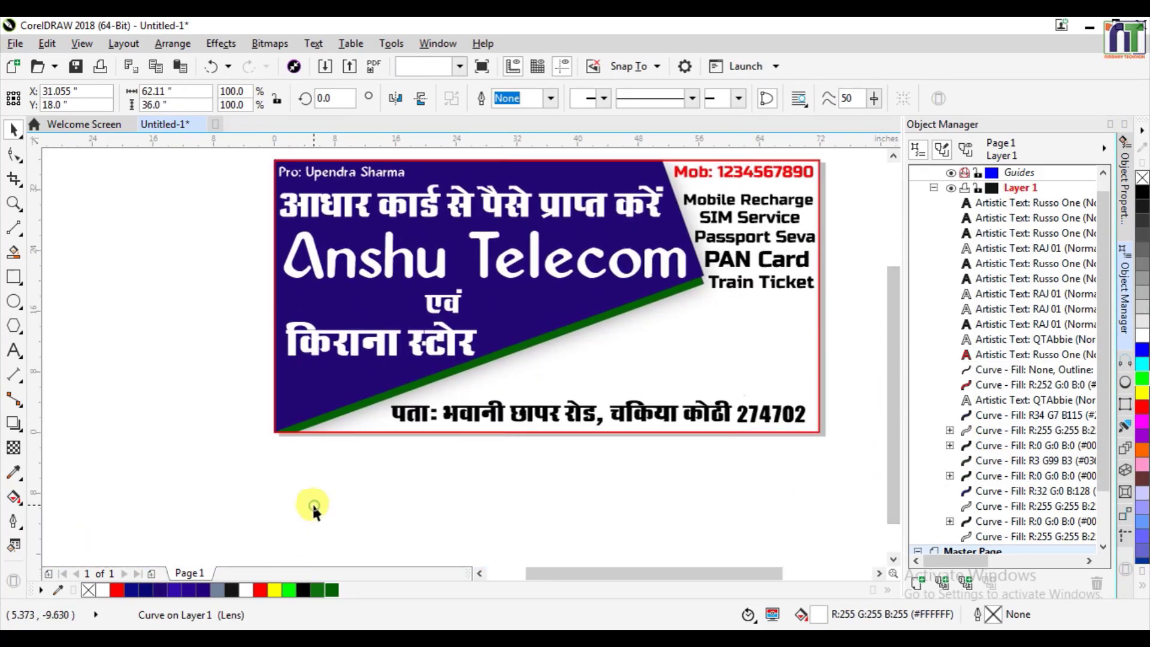
# - Draw a horizontal line about 54 inches long just above the address text, from the green diagonal to the banner's right edge
pyautogui.click(297, 494)
pyautogui.scroll(1, 491, 373)
pyautogui.scroll(-1, 480, 364)
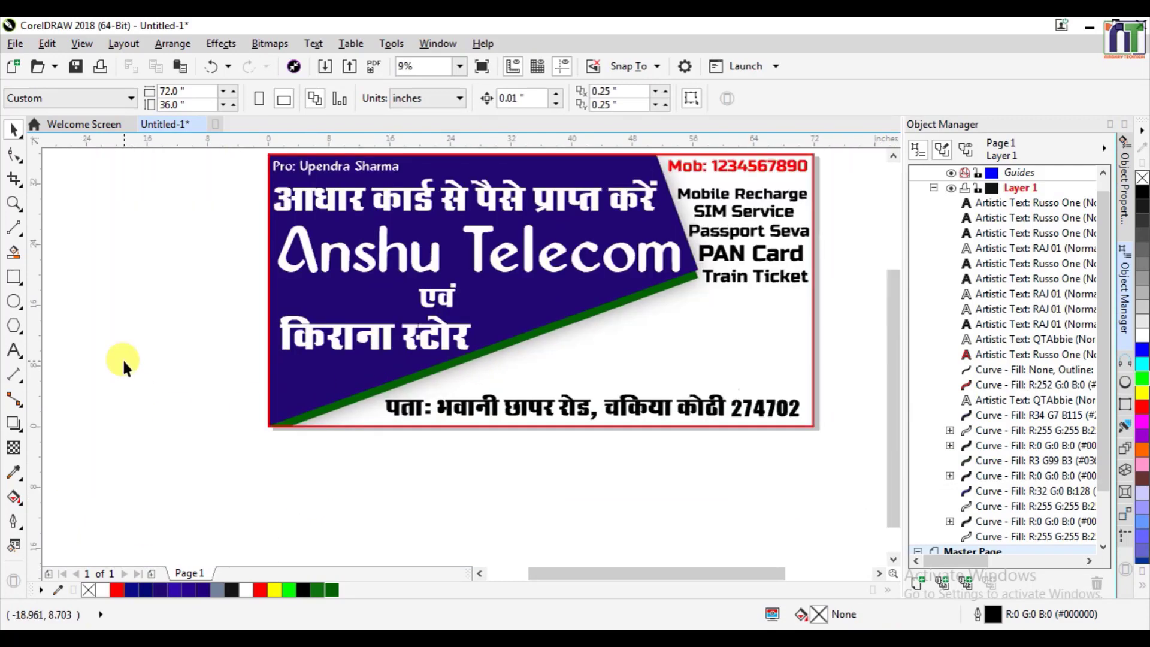
pyautogui.click(14, 227)
pyautogui.moveTo(402, 387); pyautogui.dragTo(818, 385)
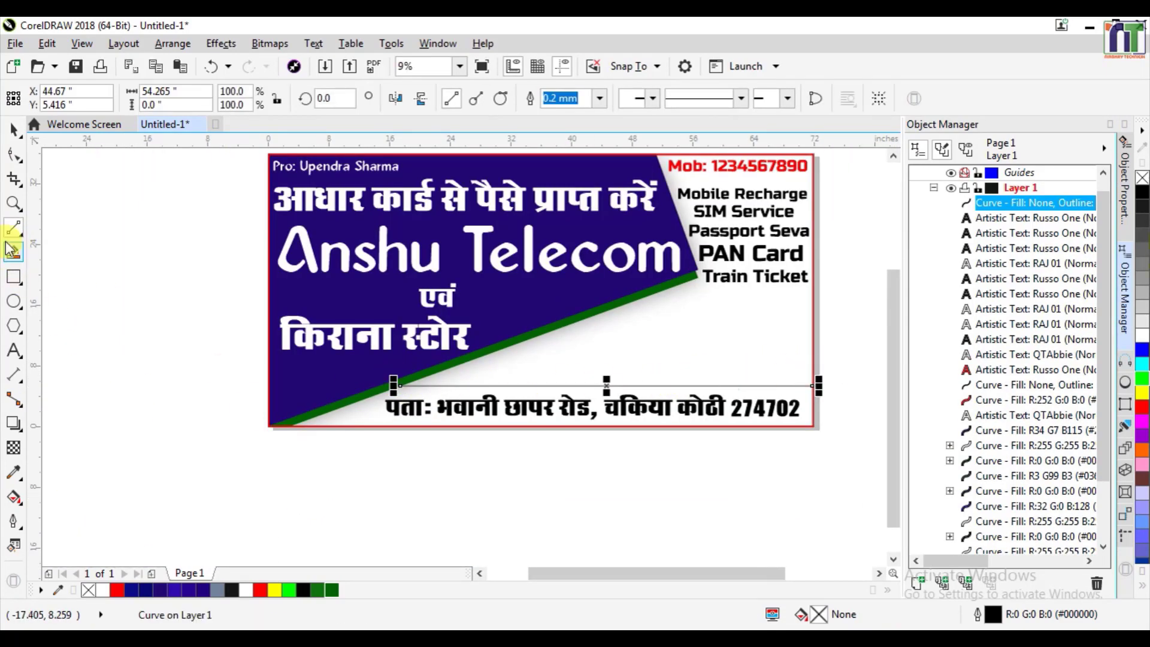
pyautogui.click(14, 252)
pyautogui.click(359, 412)
pyautogui.hotkey('ctrl', 'z')
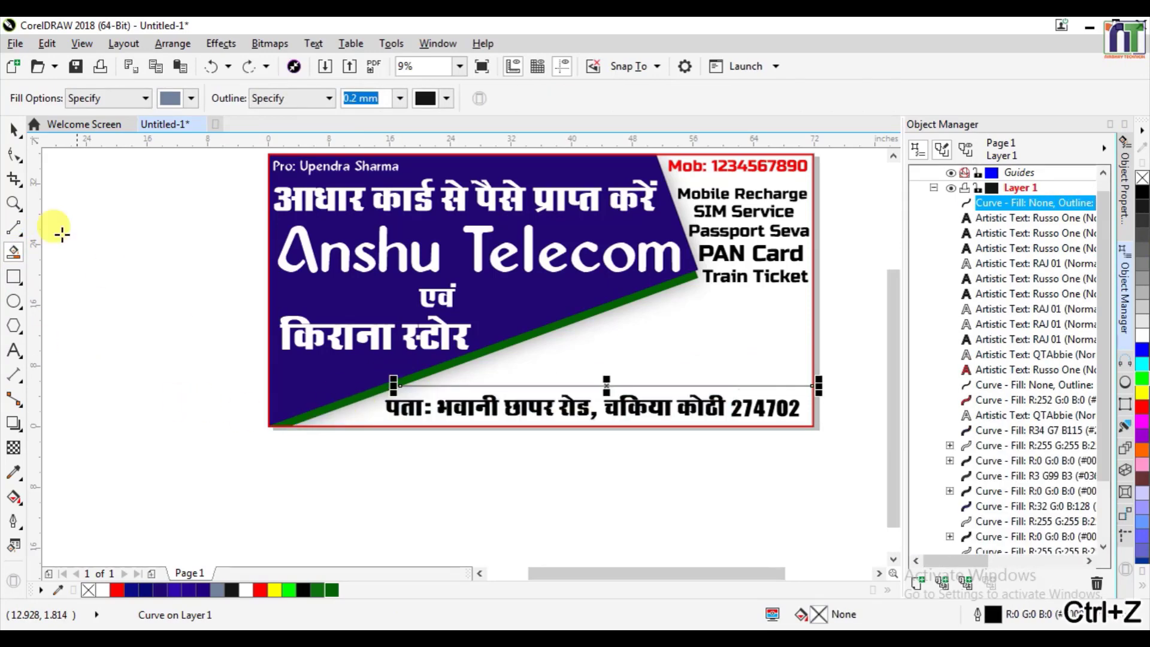
# - Move the address text off the banner into the empty area below it
pyautogui.click(14, 130)
pyautogui.moveTo(476, 405); pyautogui.dragTo(465, 495)
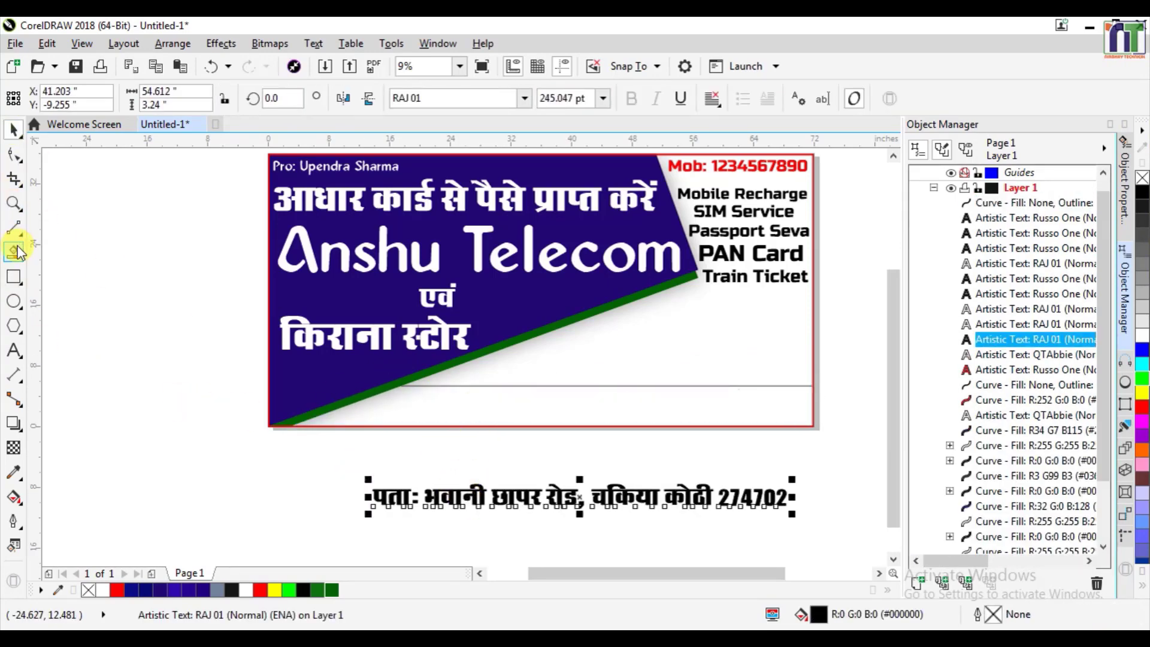
# - Try to Smart Fill the strip between the new line and the banner's bottom edge piece by piece
pyautogui.click(585, 397)
pyautogui.click(744, 403)
pyautogui.click(770, 390)
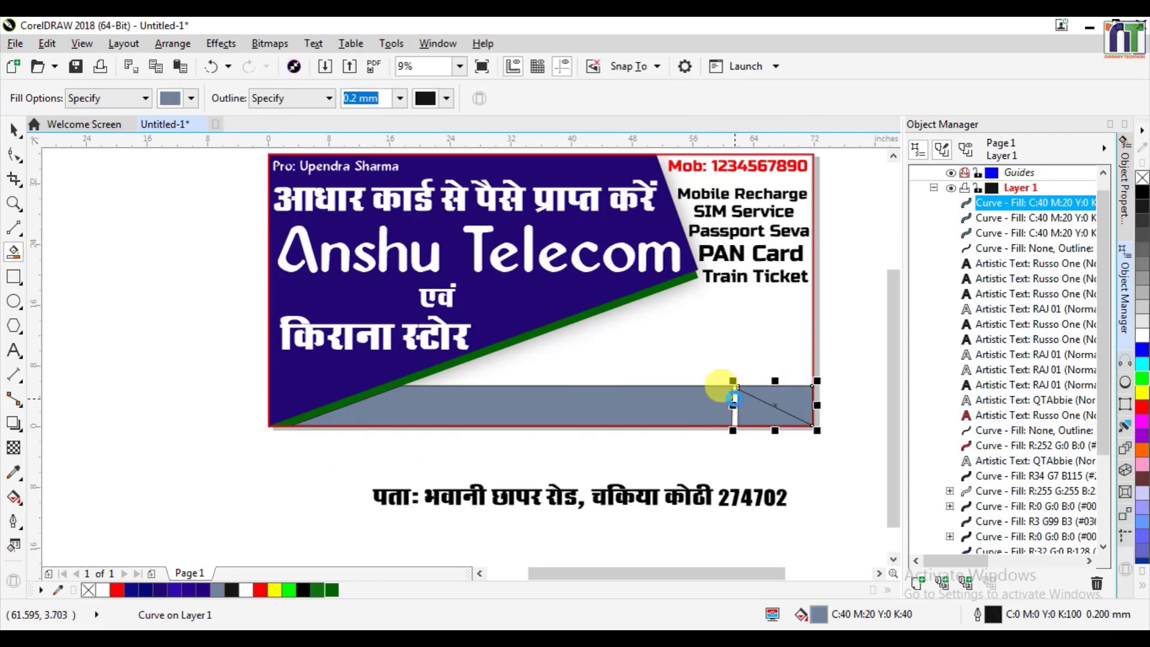
pyautogui.click(734, 400)
pyautogui.scroll(2, 739, 396)
pyautogui.click(713, 363)
pyautogui.scroll(4, 714, 363)
pyautogui.click(527, 328)
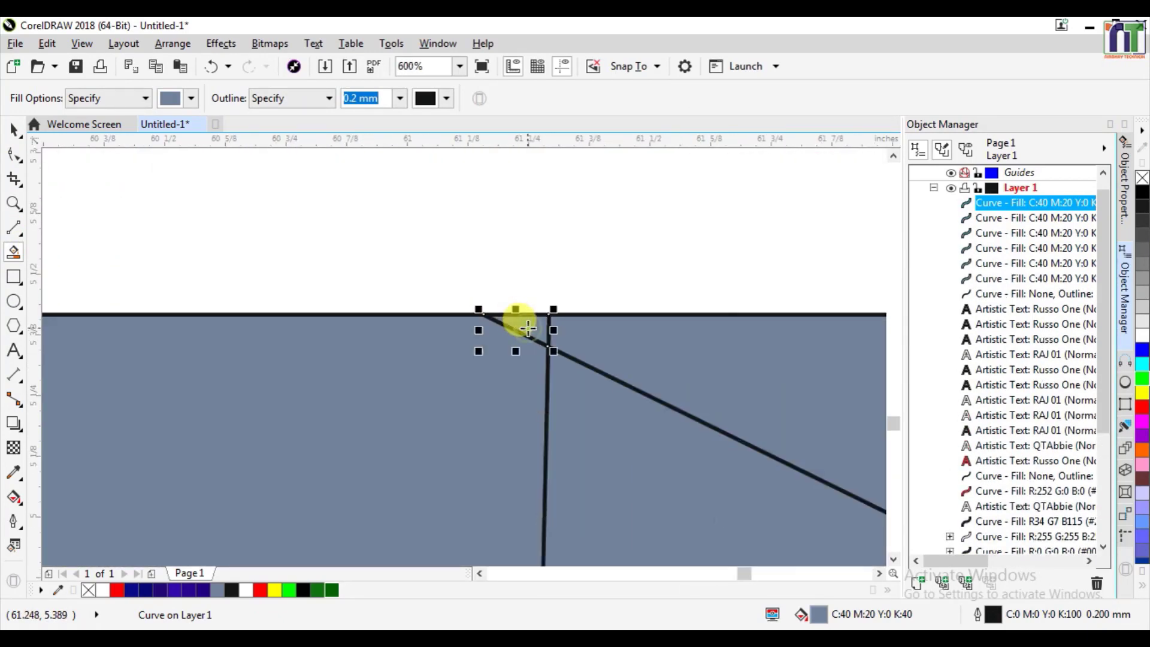
# - Delete the stray segments and filled pieces in the bottom strip with the Virtual Segment Delete tool
pyautogui.click(23, 190)
pyautogui.click(64, 225)
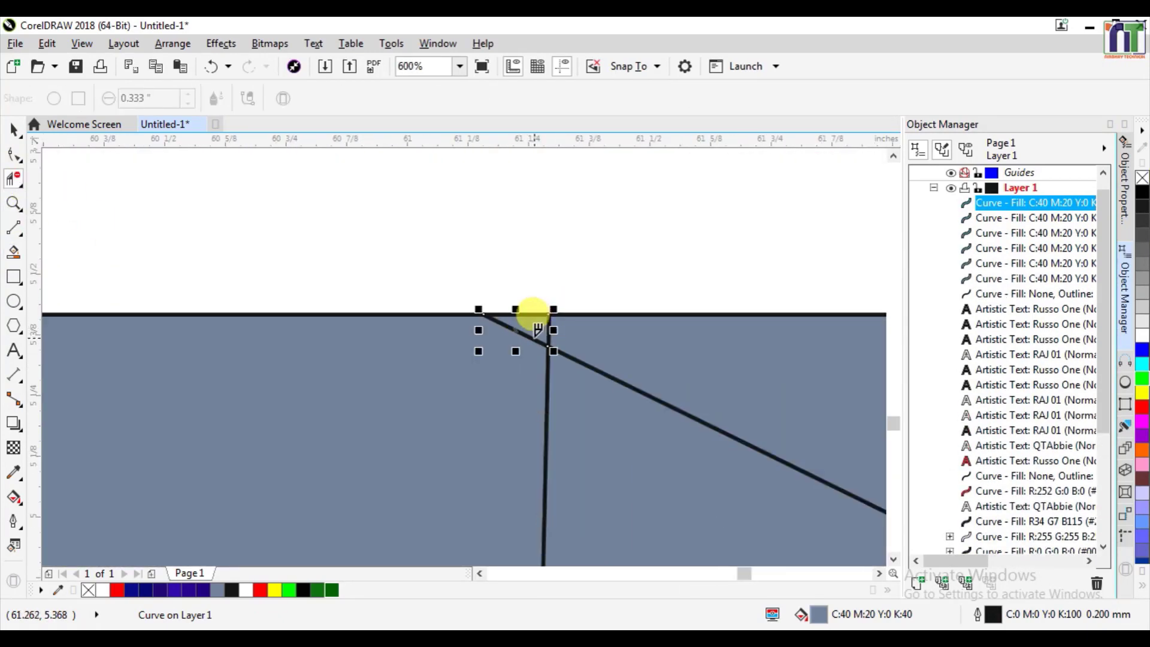
pyautogui.click(546, 335)
pyautogui.click(546, 336)
pyautogui.click(557, 348)
pyautogui.click(556, 349)
pyautogui.click(547, 352)
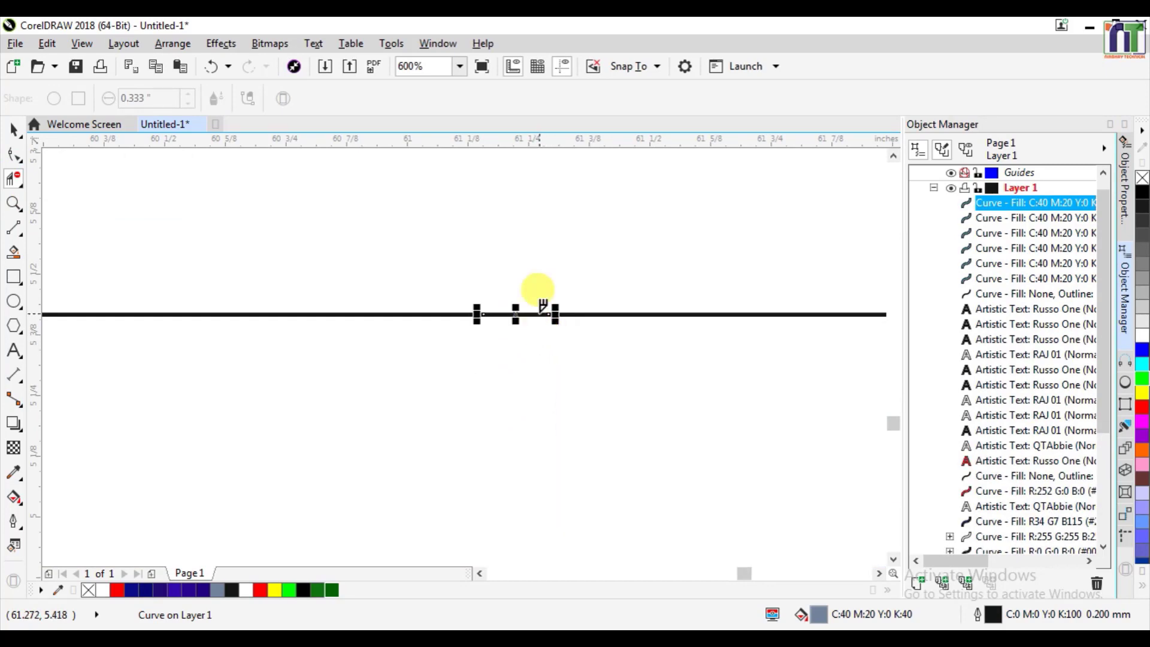
pyautogui.click(539, 314)
pyautogui.hotkey('ctrl', 'z')
pyautogui.scroll(-4, 547, 300)
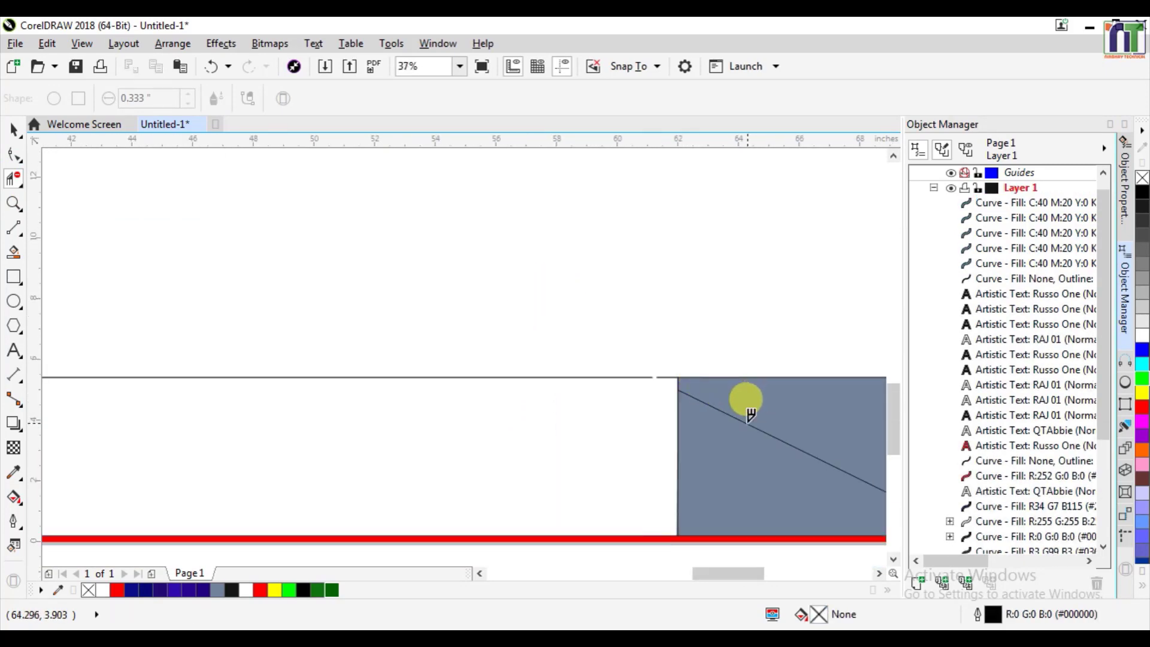
pyautogui.click(746, 407)
pyautogui.click(677, 402)
pyautogui.scroll(-3, 677, 379)
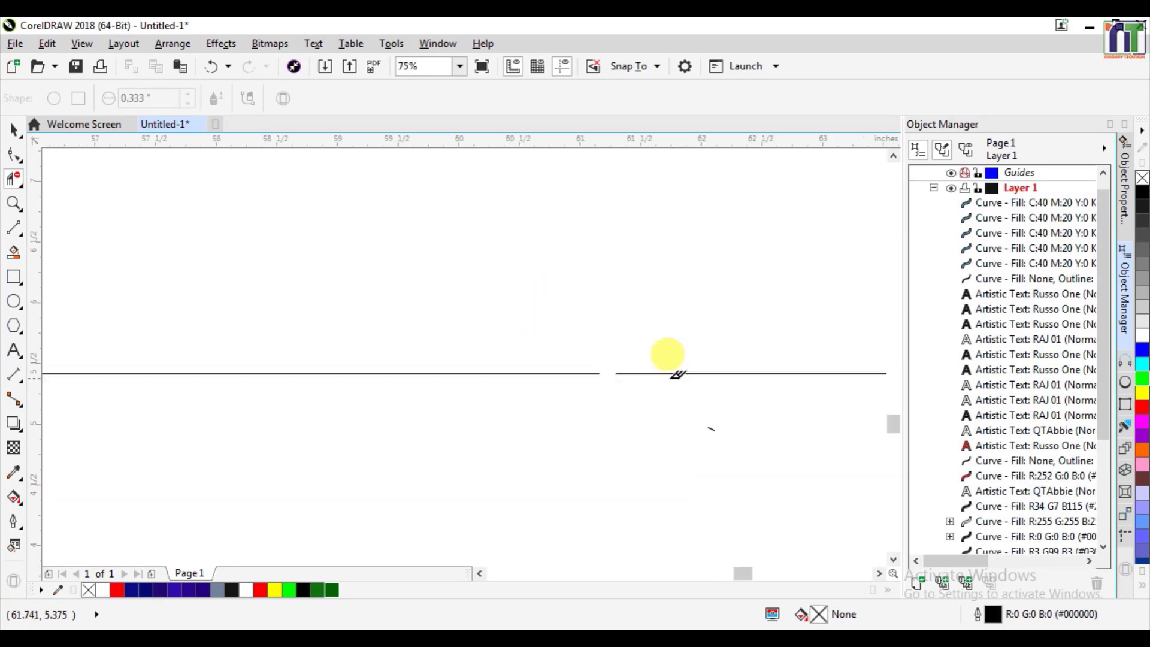
# - Close the gap in the horizontal line with a straight segment about 0.135 inches long
pyautogui.scroll(5, 778, 473)
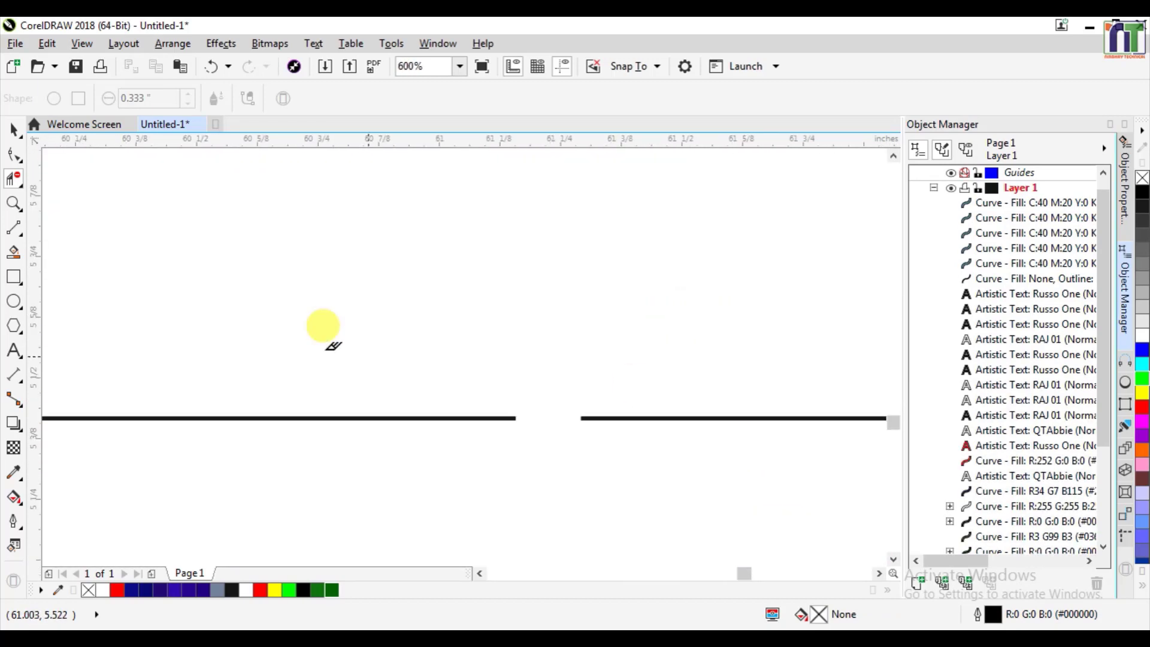
pyautogui.press('F5')
pyautogui.moveTo(515, 418); pyautogui.dragTo(580, 418)
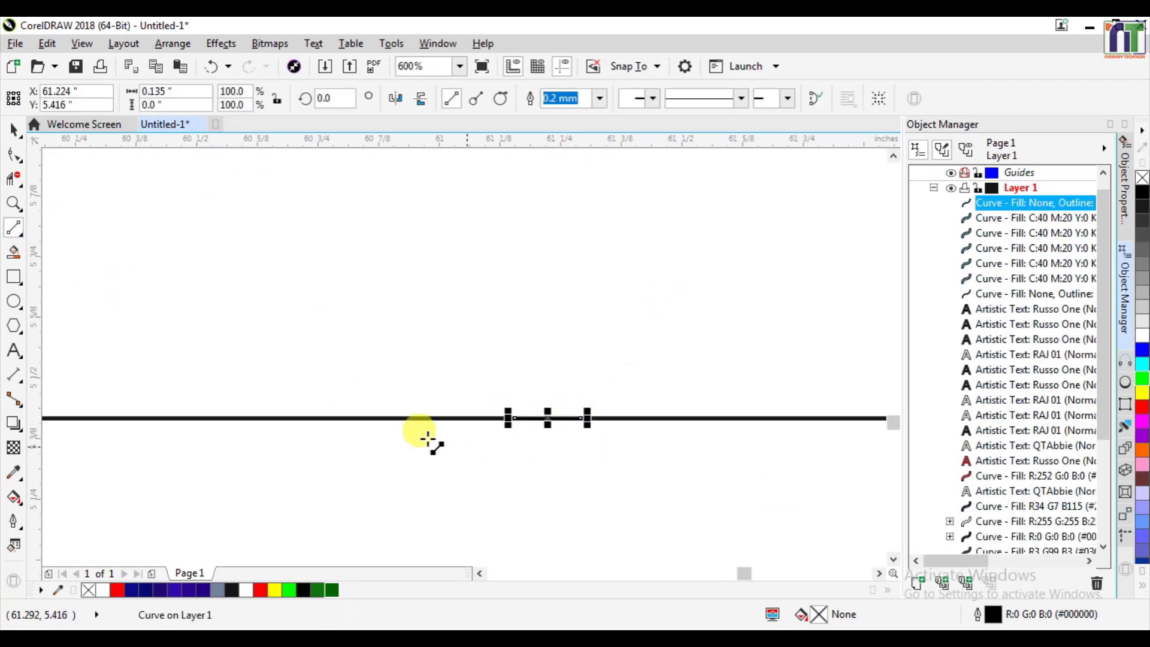
# - Smart Fill the whole strip below the horizontal line as one shape and color it orange, #FF6600
pyautogui.click(17, 252)
pyautogui.click(367, 488)
pyautogui.scroll(-10, 385, 467)
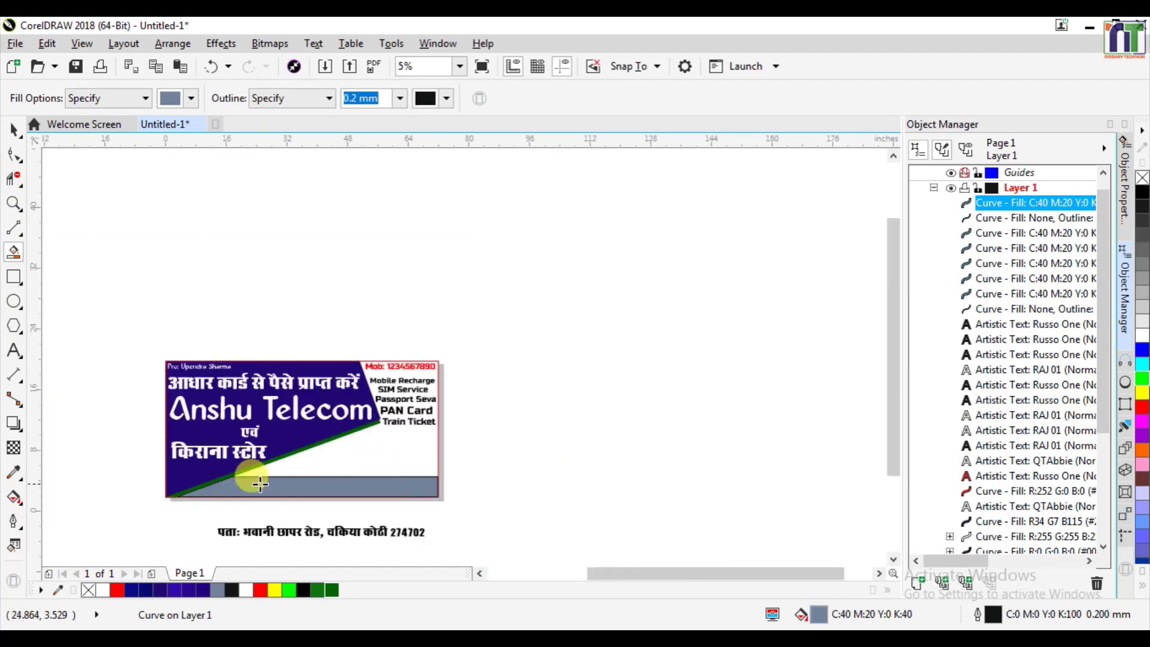
pyautogui.scroll(3, 258, 482)
pyautogui.press('space')
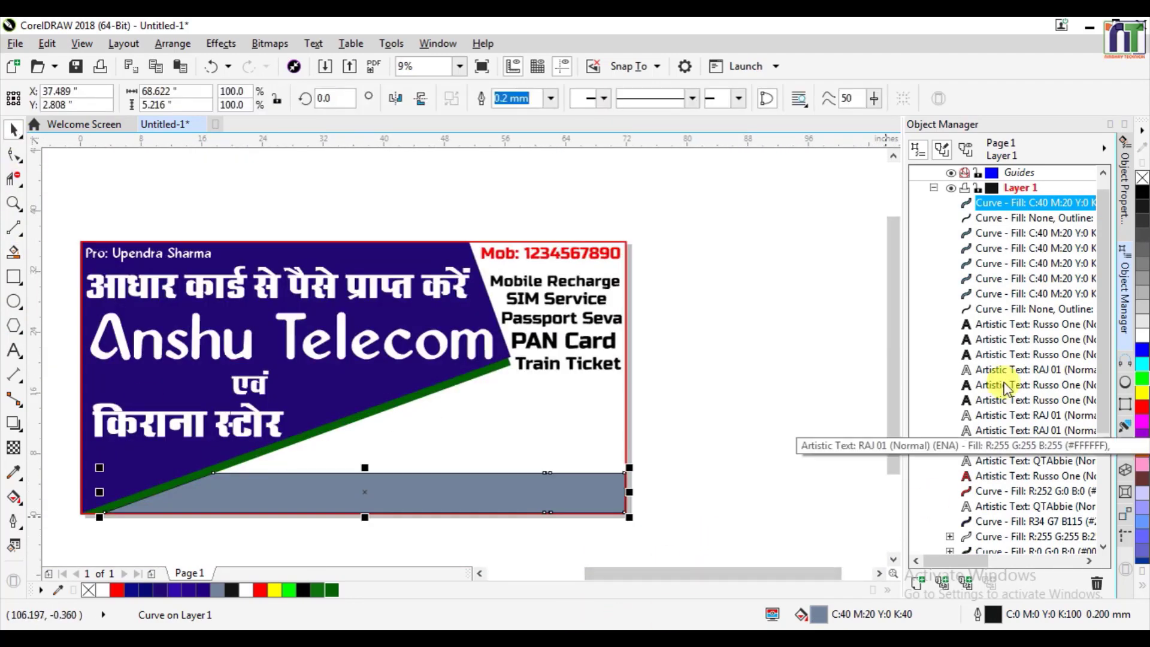
pyautogui.click(1143, 407)
pyautogui.click(1142, 450)
pyautogui.scroll(-2, 665, 497)
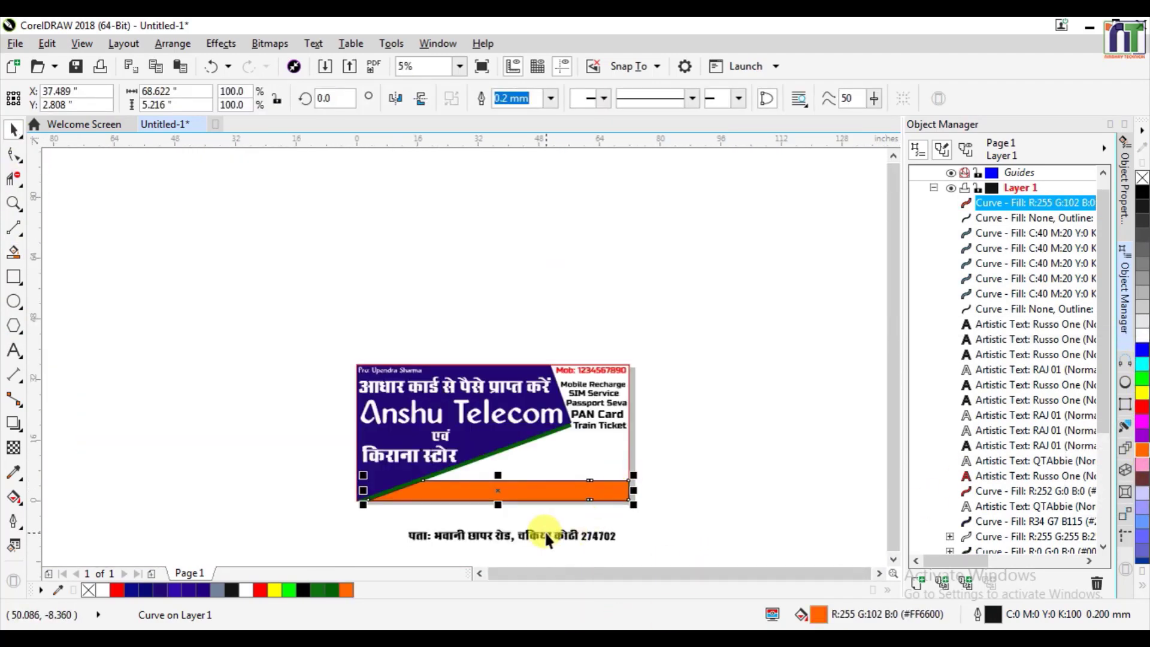
# - Move the address text back onto the orange strip, raise it in front of the strip, and center it vertically within the strip
pyautogui.moveTo(544, 530); pyautogui.dragTo(551, 490)
pyautogui.scroll(3, 552, 493)
pyautogui.hotkey('ctrl', 'pageup')
pyautogui.hotkey('ctrl', 'pageup')
pyautogui.hotkey('ctrl', 'pageup')
pyautogui.hotkey('ctrl', 'pageup')
pyautogui.hotkey('ctrl', 'pageup')
pyautogui.hotkey('ctrl', 'pageup')
pyautogui.hotkey('ctrl', 'pageup')
pyautogui.hotkey('ctrl', 'pageup')
pyautogui.hotkey('ctrl', 'pageup')
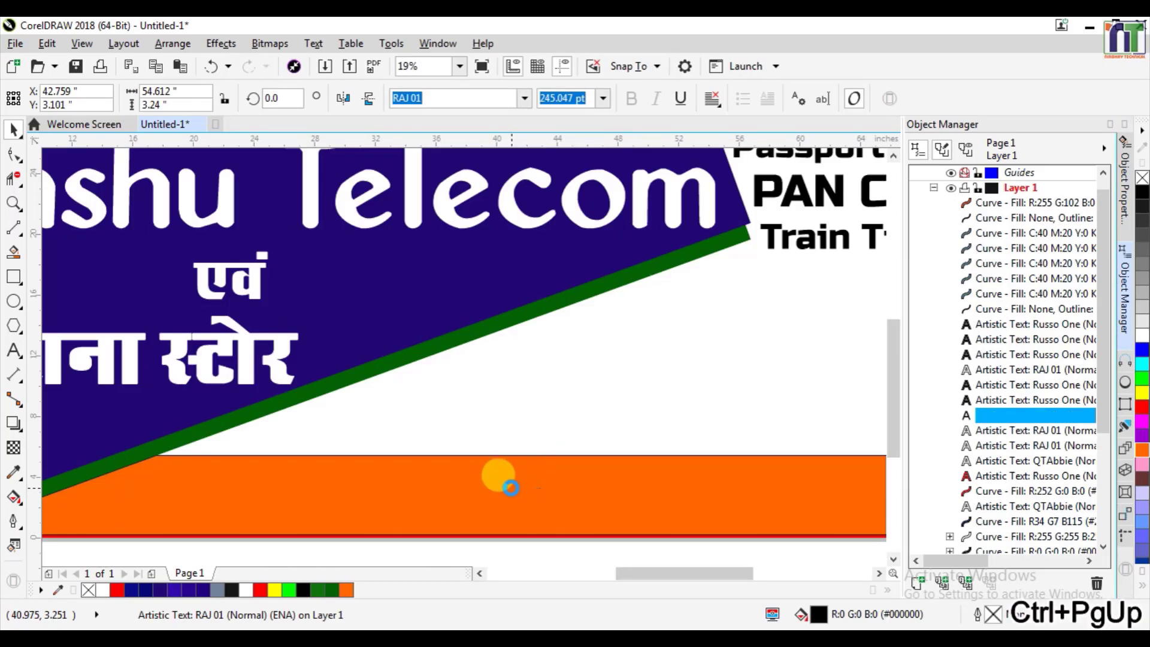
pyautogui.hotkey('ctrl', 'pageup')
pyautogui.hotkey('ctrl', 'pageup')
pyautogui.hotkey('ctrl', 'pageup')
pyautogui.hotkey('ctrl', 'pageup')
pyautogui.click(565, 402)
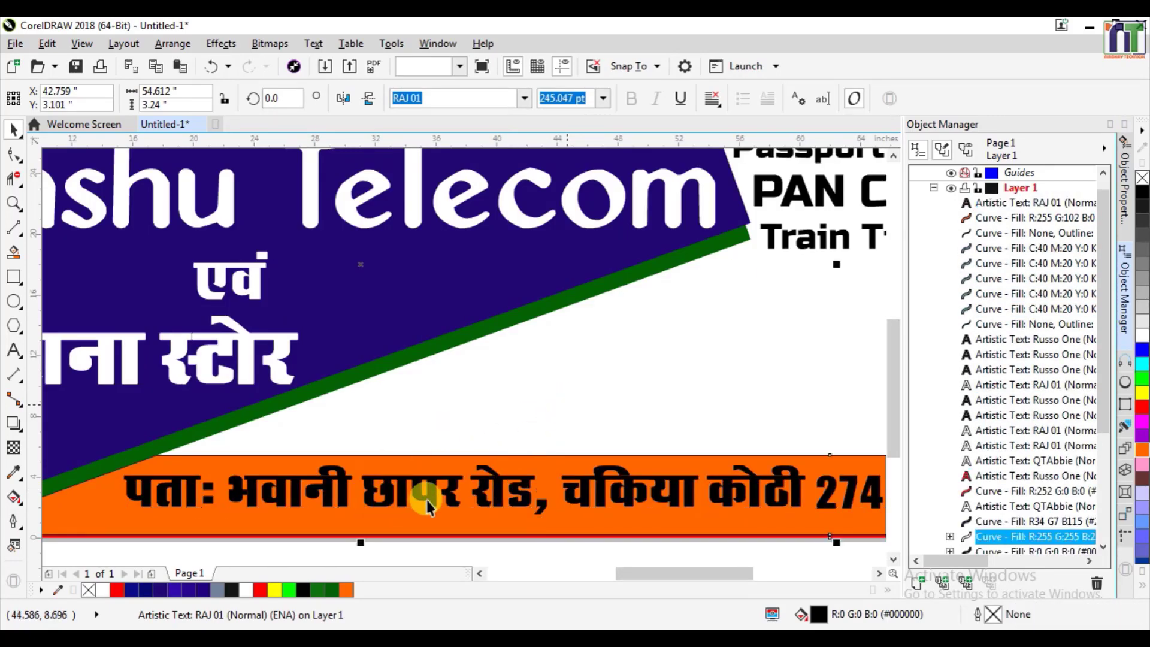
pyautogui.scroll(1, 428, 506)
pyautogui.click(436, 480)
pyautogui.scroll(-3, 443, 488)
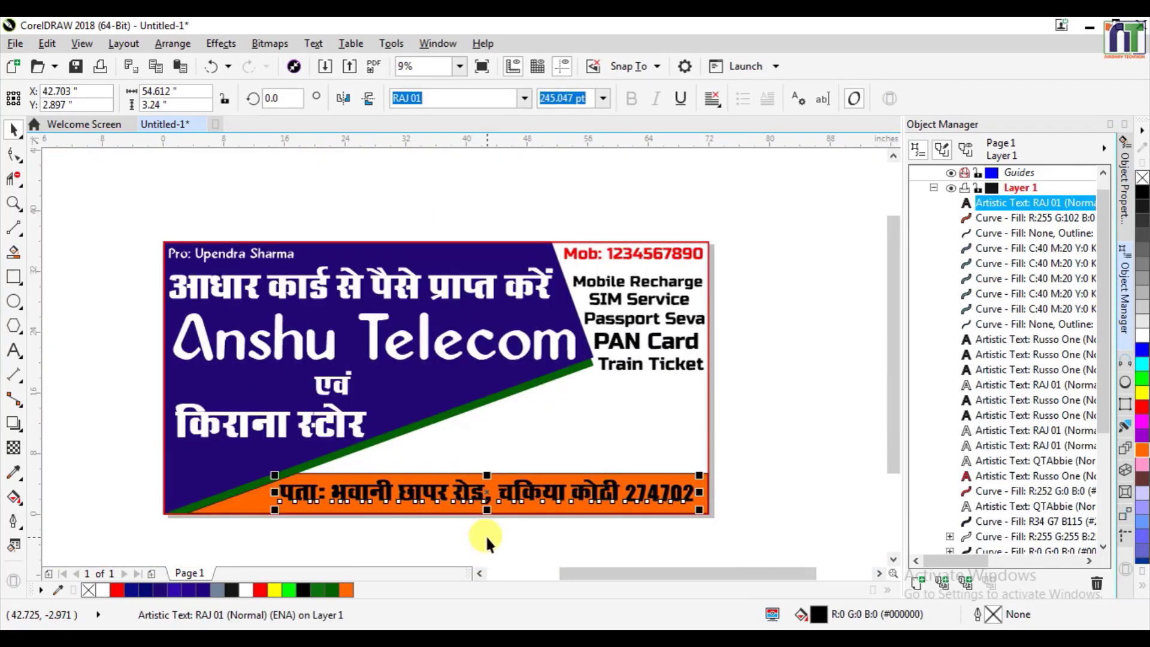
# - Change the address strip's fill from orange to yellow, #F7DE00
pyautogui.click(759, 539)
pyautogui.click(699, 488)
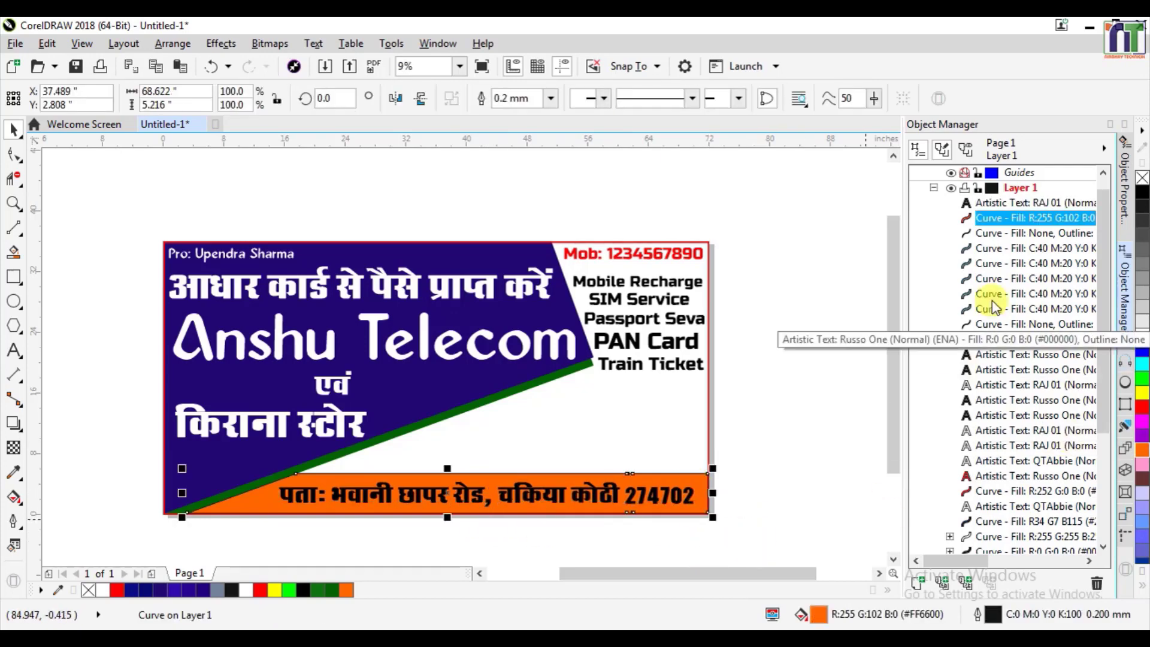
pyautogui.click(1124, 171)
pyautogui.click(997, 279)
pyautogui.moveTo(997, 279); pyautogui.dragTo(1020, 279)
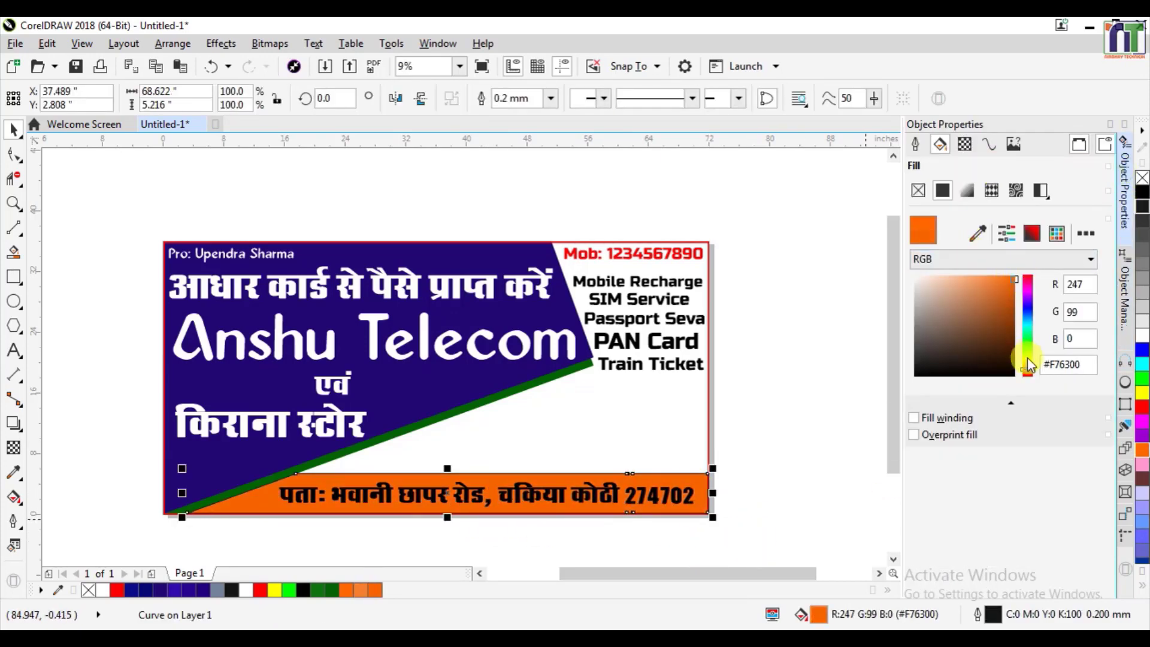
pyautogui.click(1027, 359)
pyautogui.click(827, 453)
# - Remove the outline from the yellow address strip by setting its width to None
pyautogui.scroll(2, 311, 443)
pyautogui.scroll(-2, 299, 529)
pyautogui.scroll(5, 273, 545)
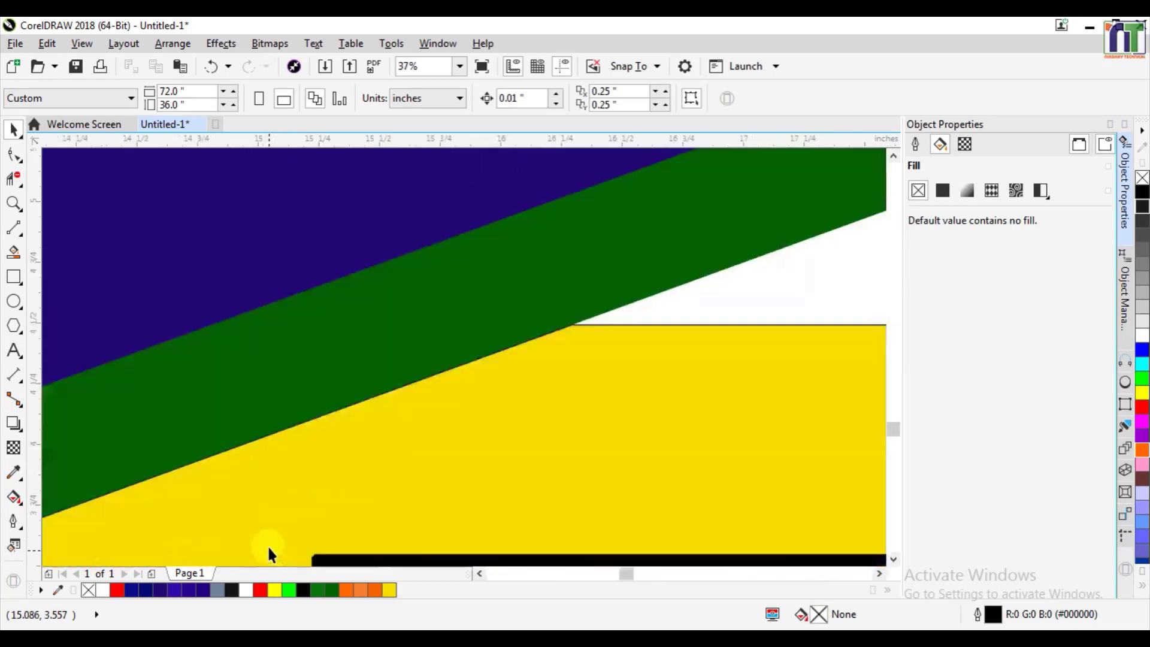
pyautogui.click(354, 288)
pyautogui.moveTo(354, 288); pyautogui.dragTo(385, 318)
pyautogui.scroll(-2, 405, 327)
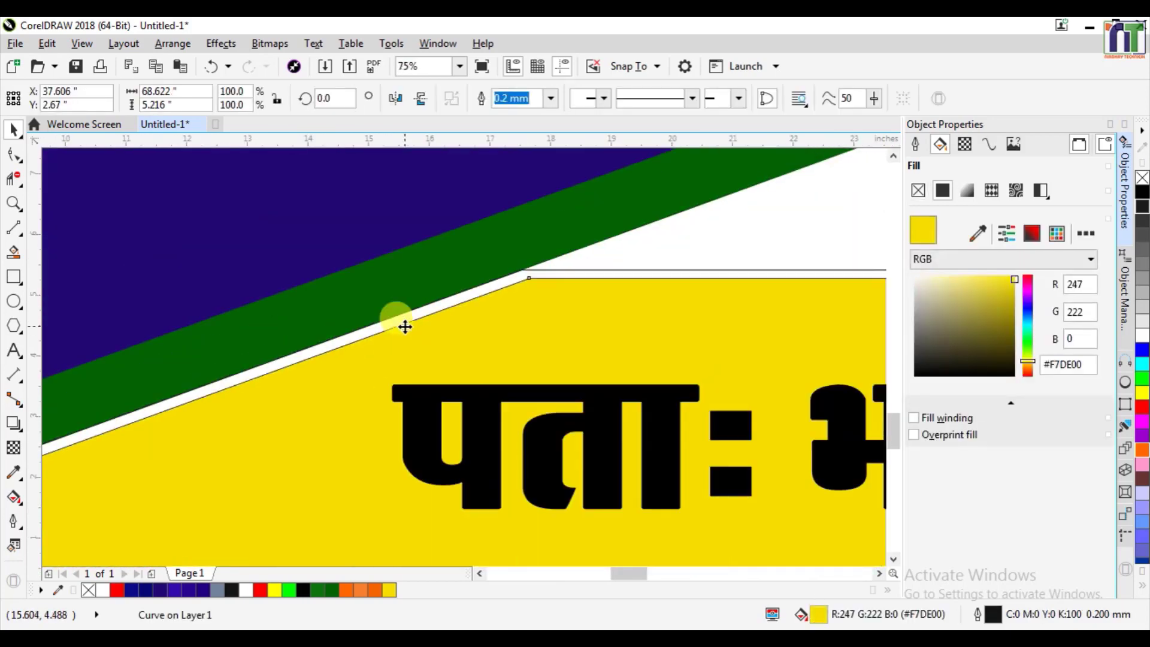
pyautogui.hotkey('ctrl', 'z')
pyautogui.click(915, 144)
pyautogui.click(1016, 190)
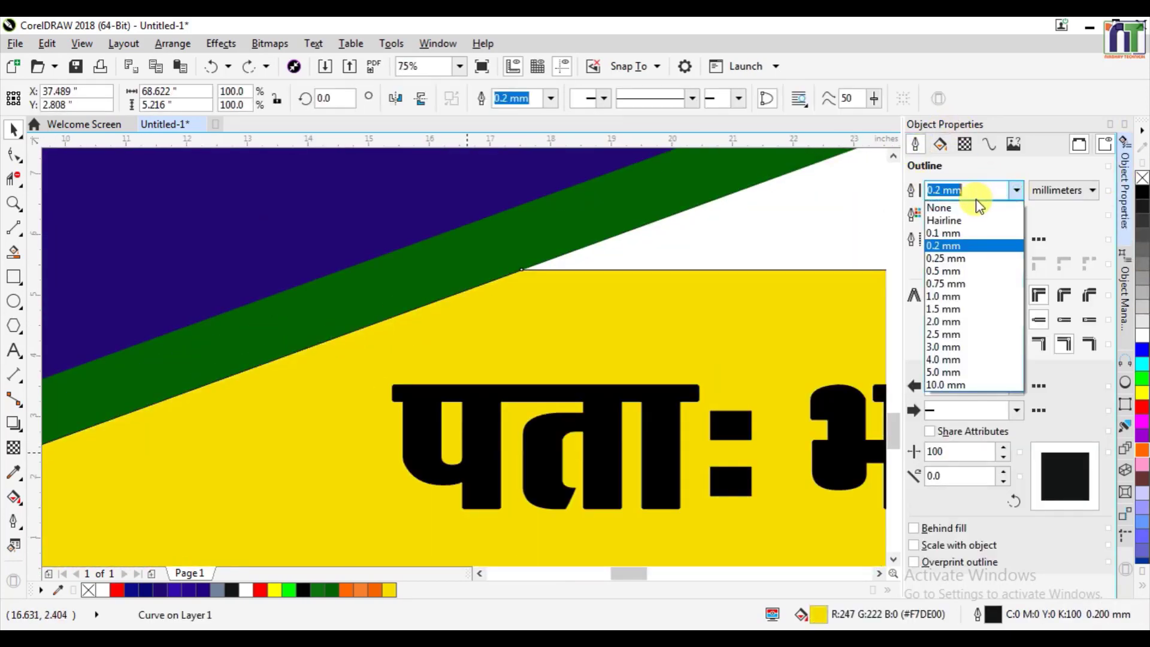
pyautogui.click(937, 206)
pyautogui.scroll(3, 452, 297)
pyautogui.scroll(-3, 591, 311)
pyautogui.scroll(-2, 591, 312)
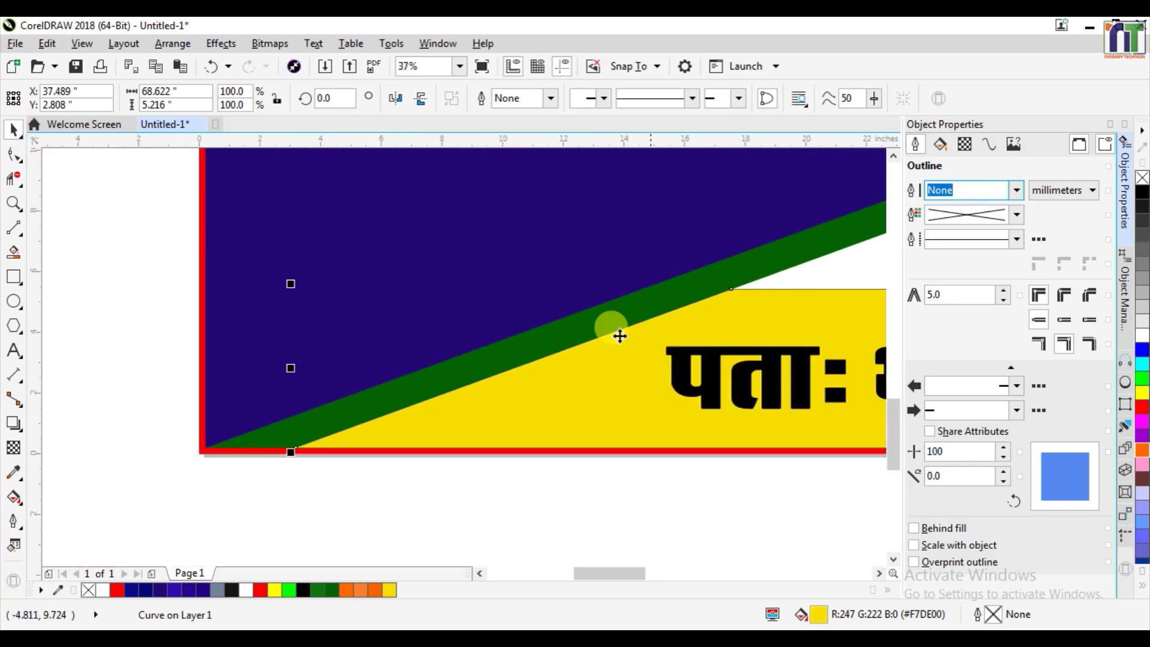
pyautogui.scroll(6, 609, 334)
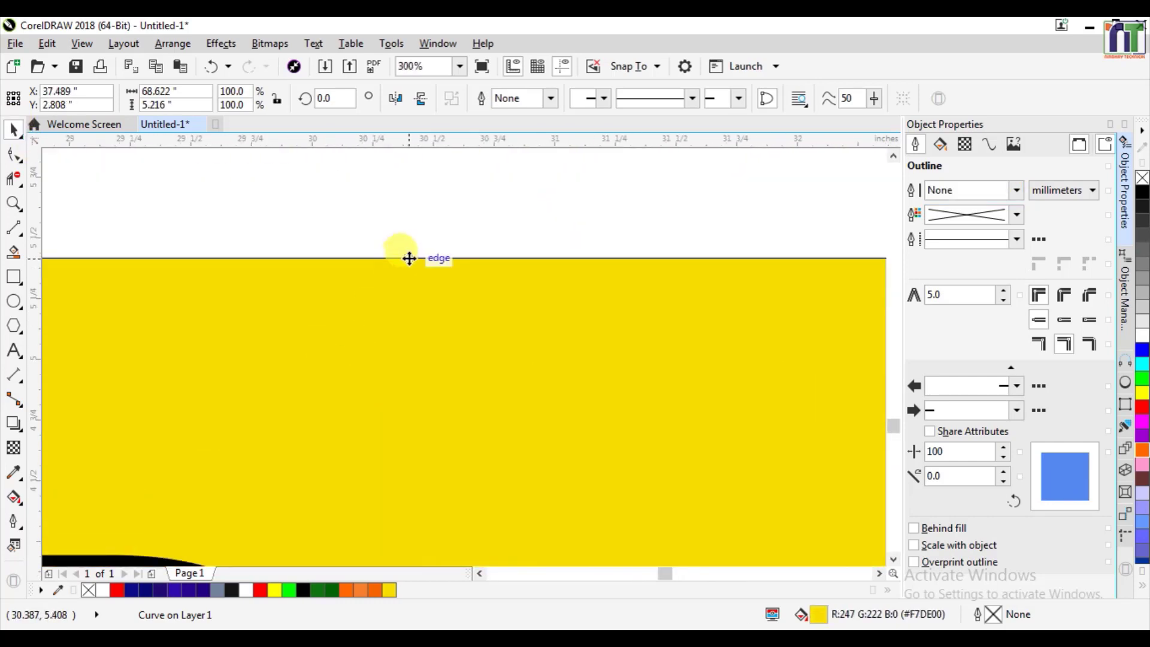
pyautogui.moveTo(415, 258); pyautogui.dragTo(421, 236)
pyautogui.hotkey('ctrl', 'z')
pyautogui.scroll(-5, 450, 245)
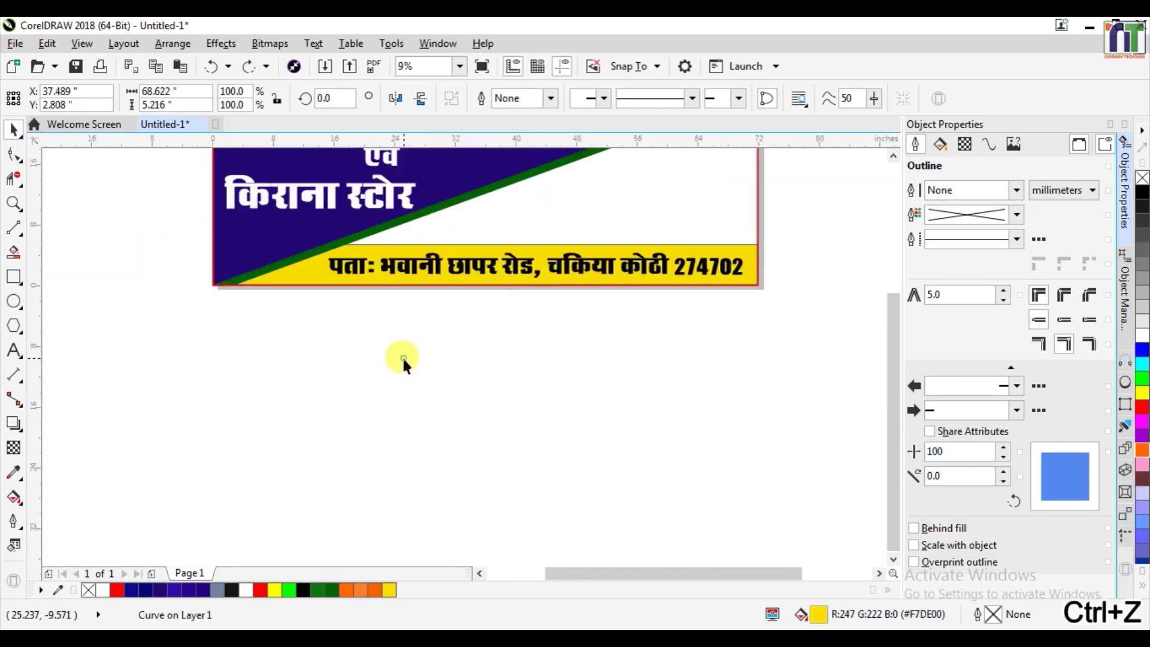
# - Examine the upper edge of the yellow address strip and the adjoining white area up close for a leftover outline
pyautogui.click(403, 358)
pyautogui.scroll(3, 570, 251)
pyautogui.click(582, 298)
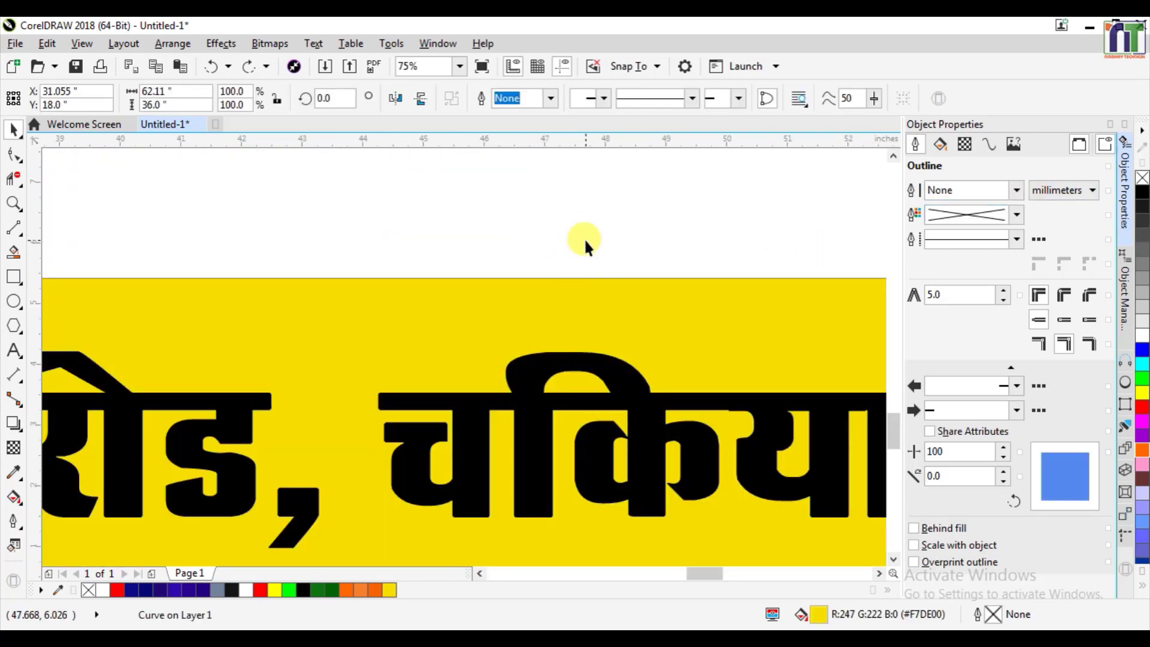
pyautogui.scroll(-3, 583, 239)
pyautogui.click(575, 263)
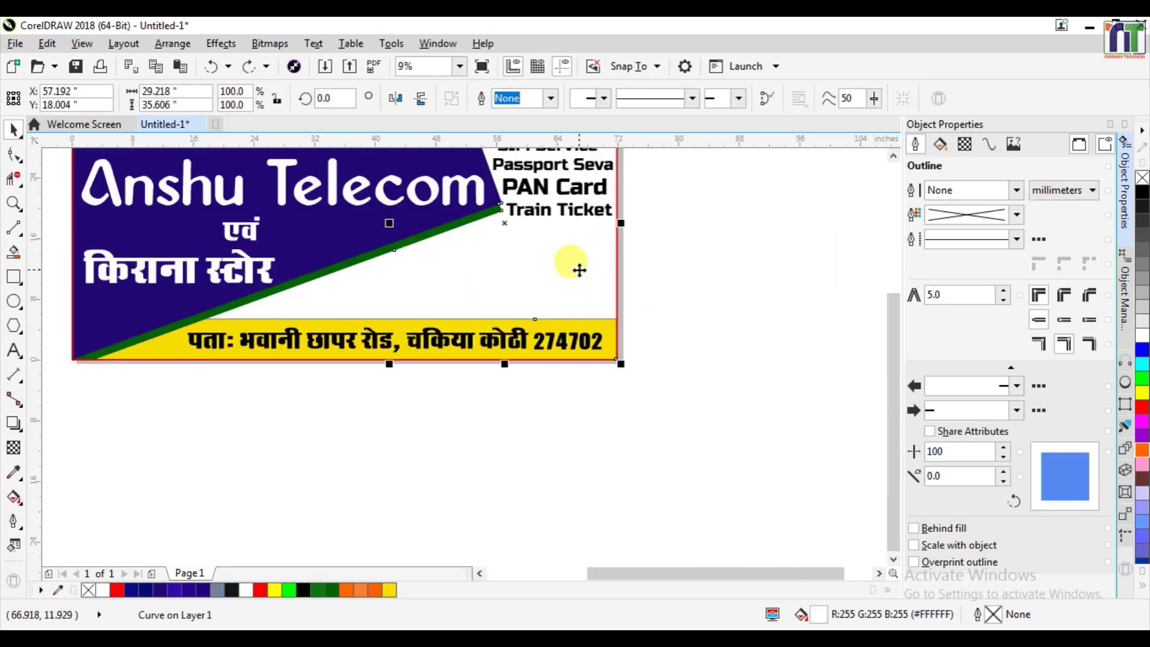
pyautogui.click(504, 328)
pyautogui.scroll(3, 505, 327)
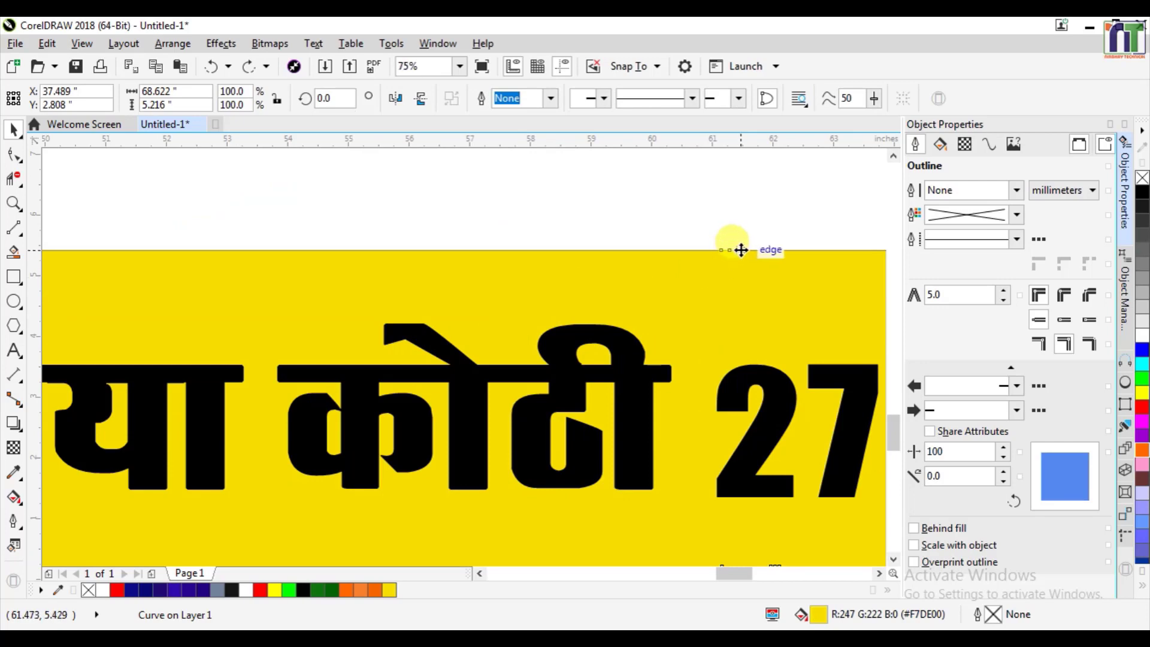
pyautogui.scroll(-3, 637, 300)
pyautogui.click(640, 392)
pyautogui.scroll(-3, 626, 377)
pyautogui.scroll(5, 602, 339)
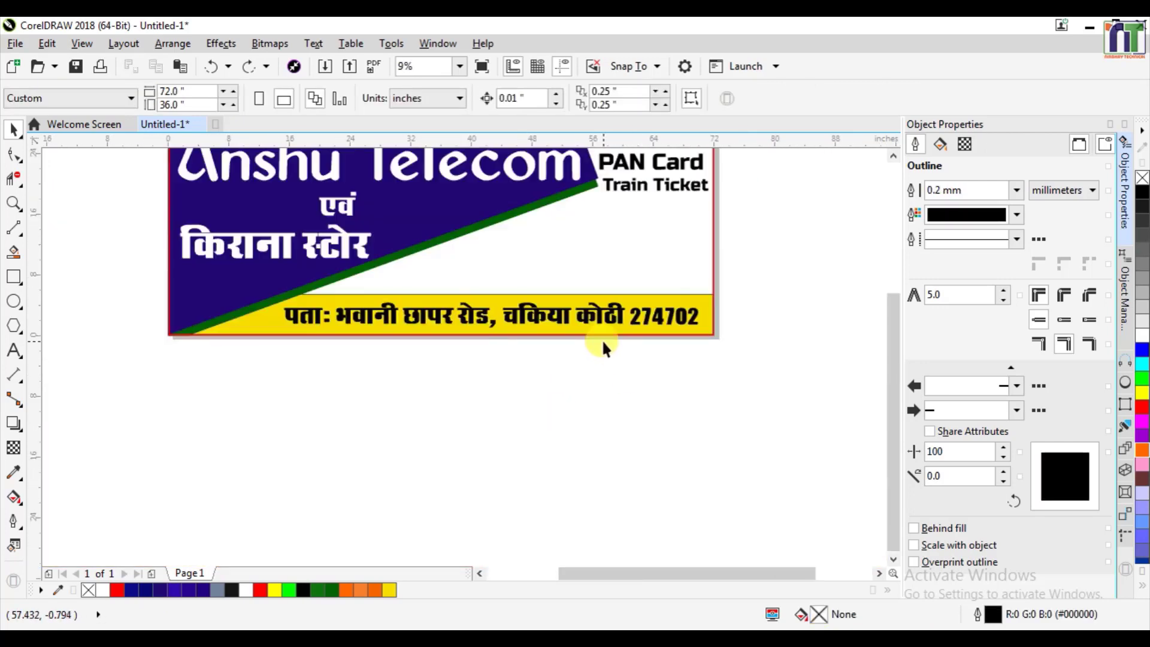
pyautogui.scroll(-4, 479, 312)
pyautogui.scroll(4, 478, 312)
pyautogui.scroll(-3, 333, 323)
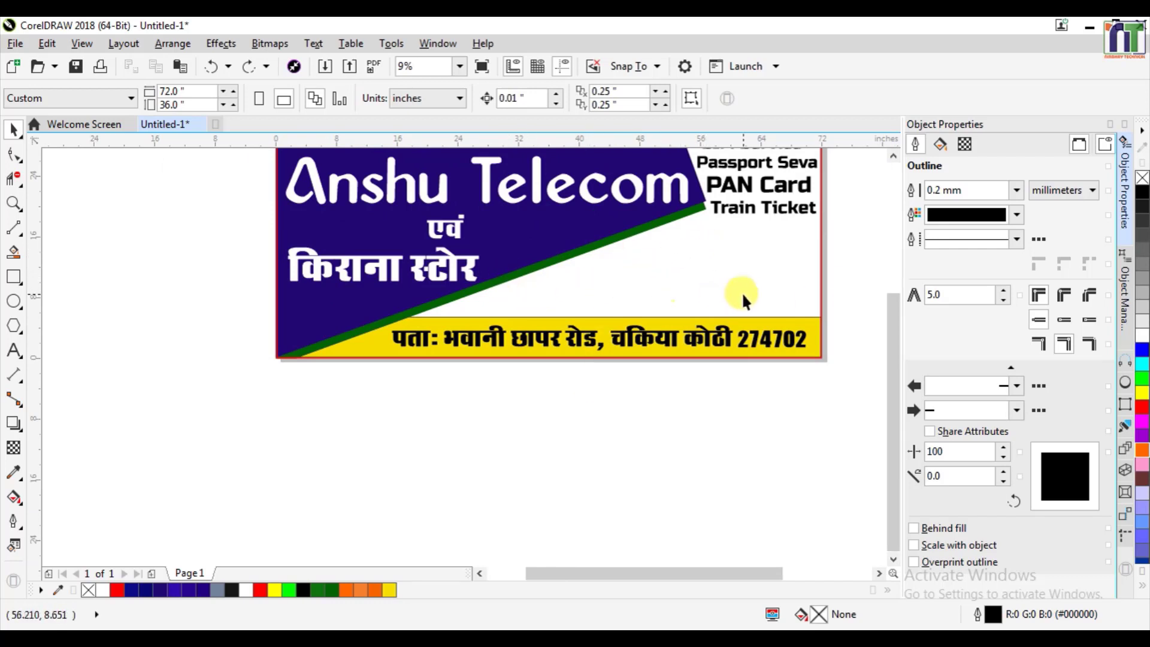
# - Place a copy of the address text just above the yellow strip and select all of the copy's text for editing
pyautogui.click(479, 341)
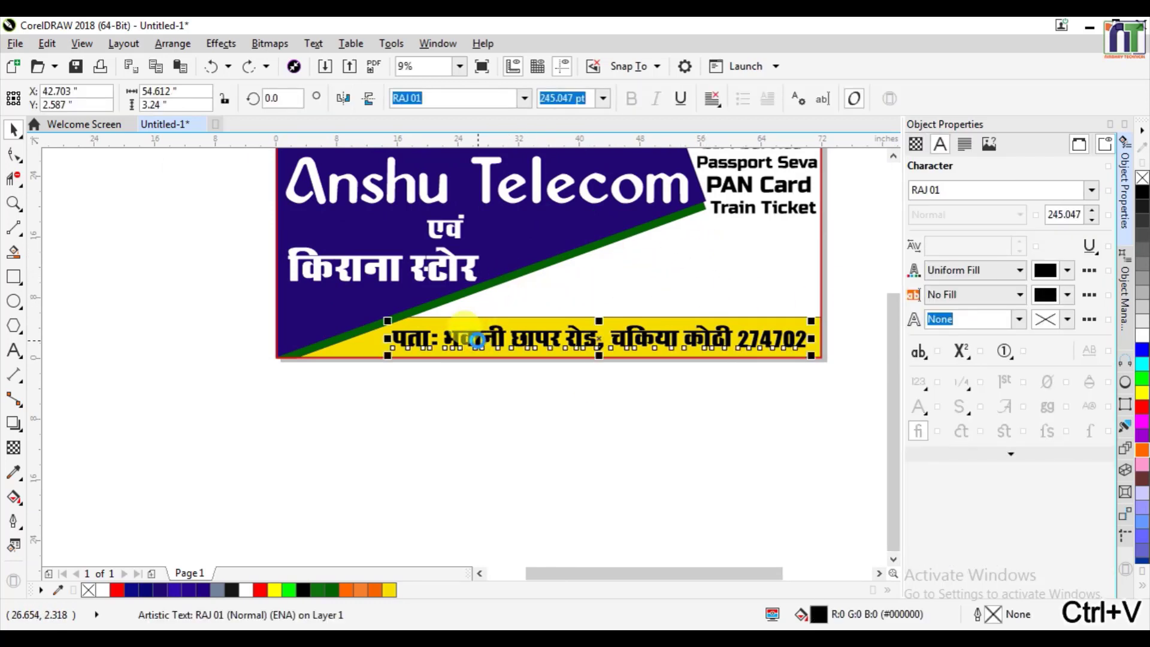
pyautogui.moveTo(482, 337); pyautogui.dragTo(515, 294)
pyautogui.doubleClick(512, 295)
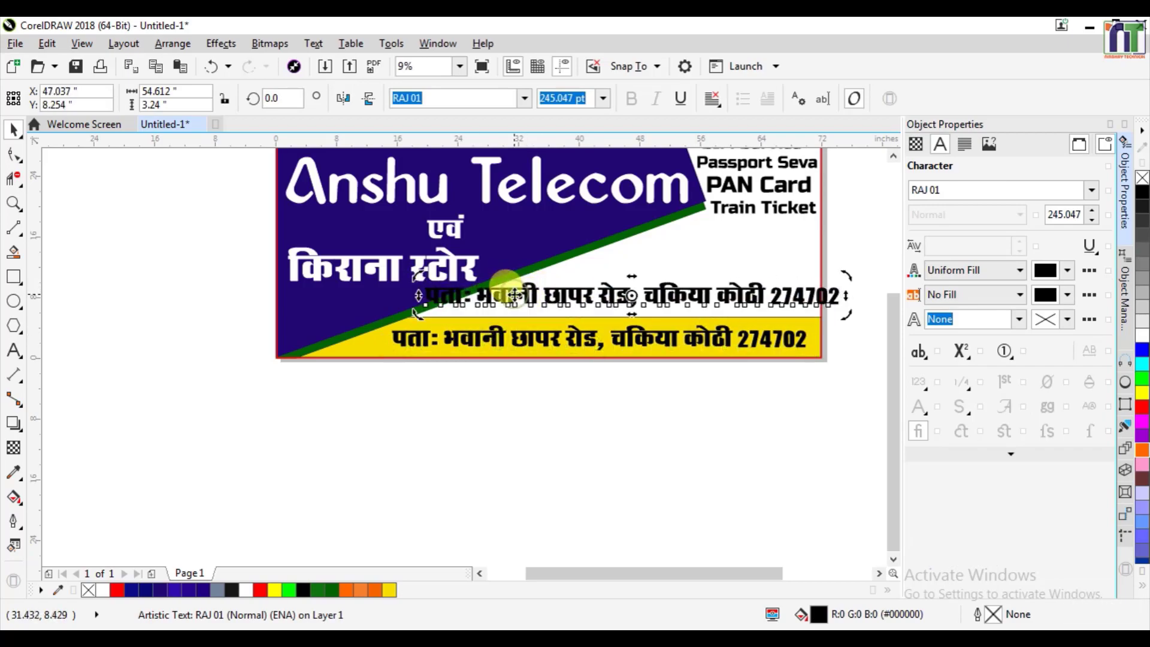
pyautogui.hotkey('ctrl', 'a')
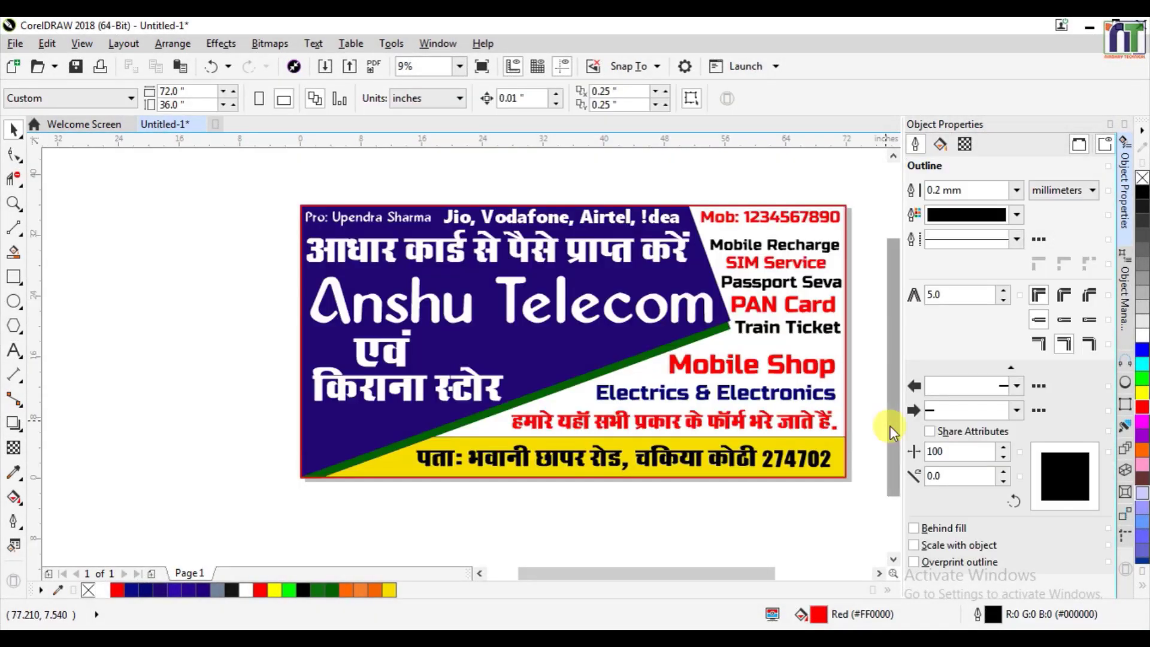
# - Save the banner as a CDR drawing in the 2019 folder, using the proprietor's name as the file name
pyautogui.click(14, 43)
pyautogui.click(82, 186)
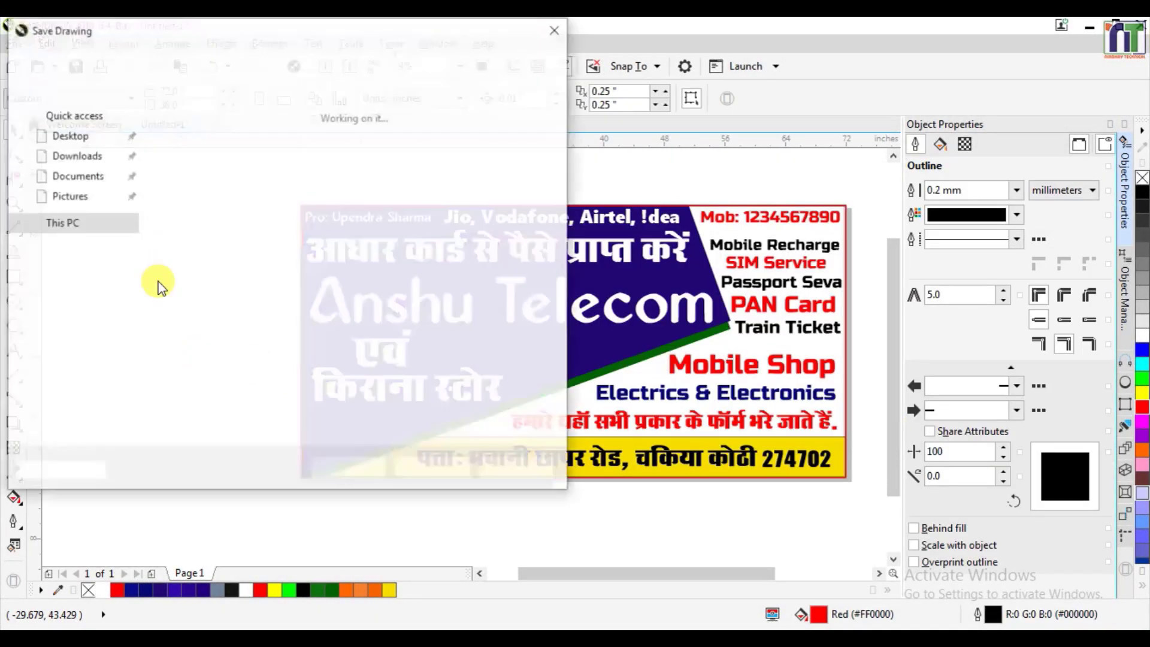
pyautogui.write('upen')
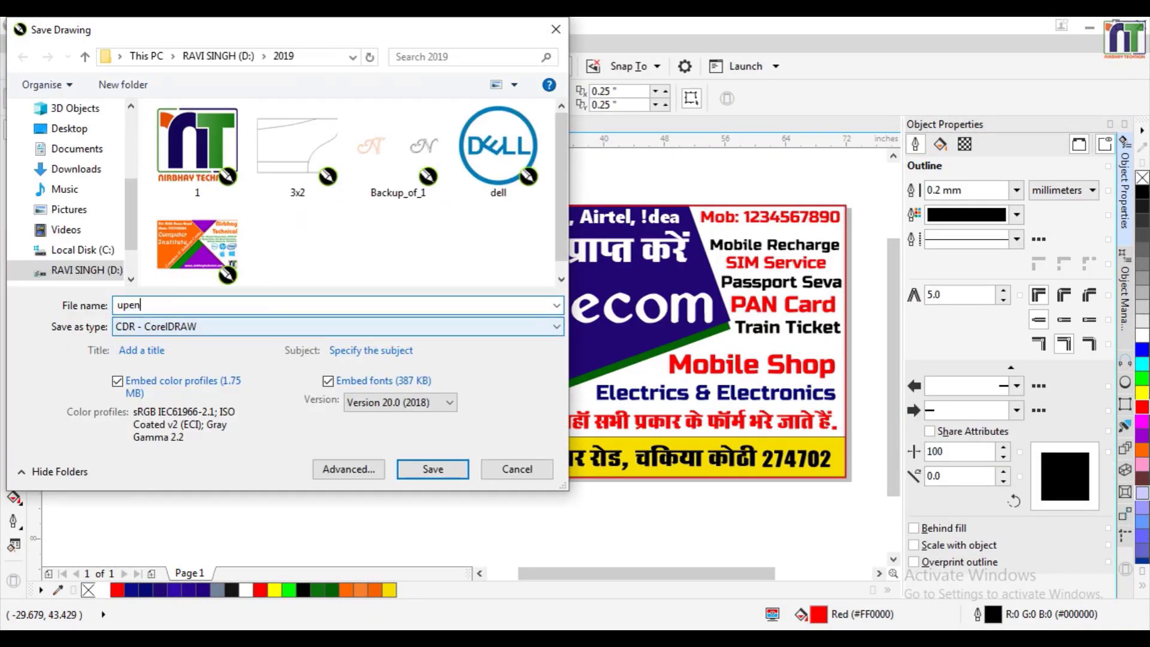